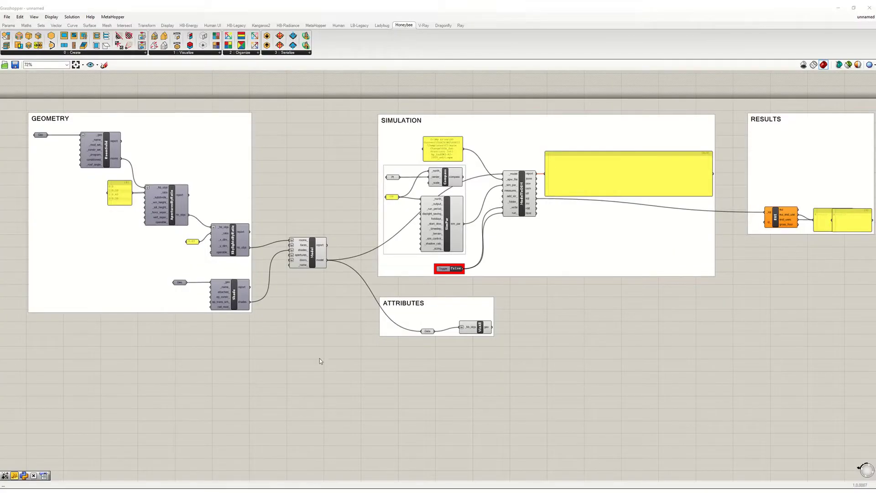
- Examine the Model component and the Simulation group's weather file panel and SimPar component
{"action": "scroll", "coordinate": [336, 351], "scroll_direction": "down", "scroll_amount": 3}
{"action": "scroll", "coordinate": [359, 313], "scroll_direction": "up", "scroll_amount": 3}
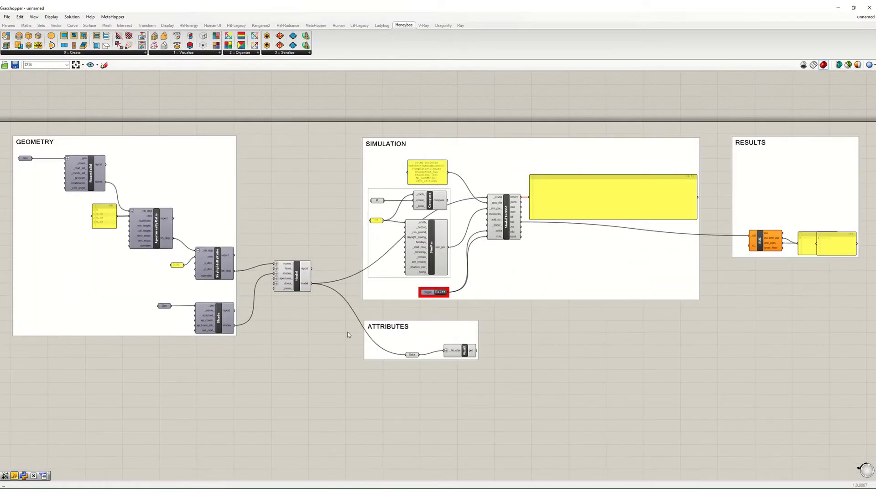
{"action": "right_click_drag", "start_coordinate": [348, 332], "coordinate": [364, 314]}
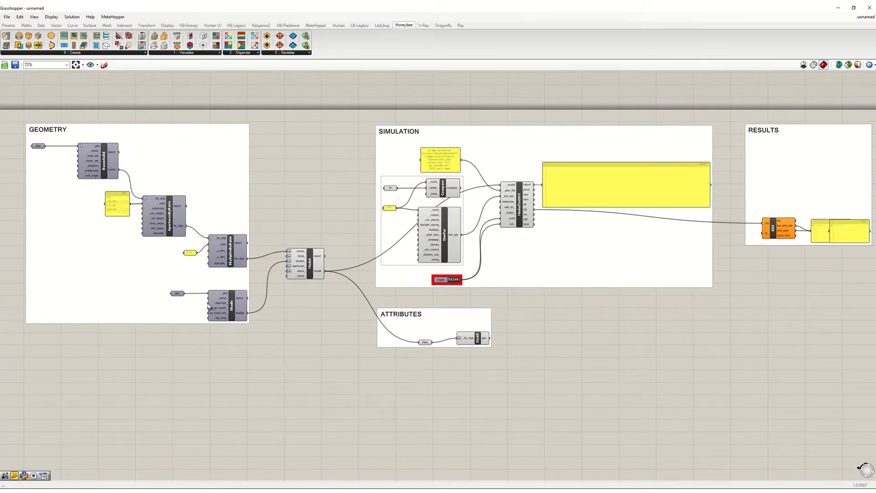
{"action": "right_click_drag", "start_coordinate": [294, 292], "coordinate": [179, 295]}
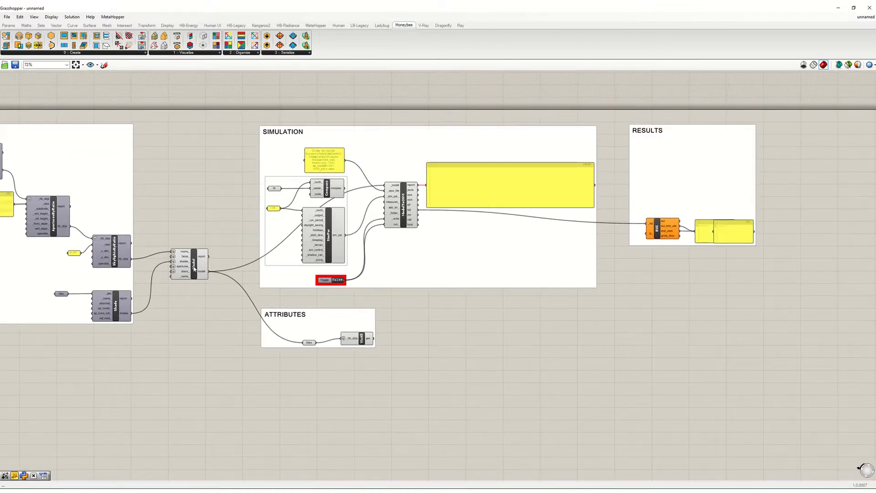
{"action": "left_click_drag", "start_coordinate": [194, 269], "coordinate": [198, 271]}
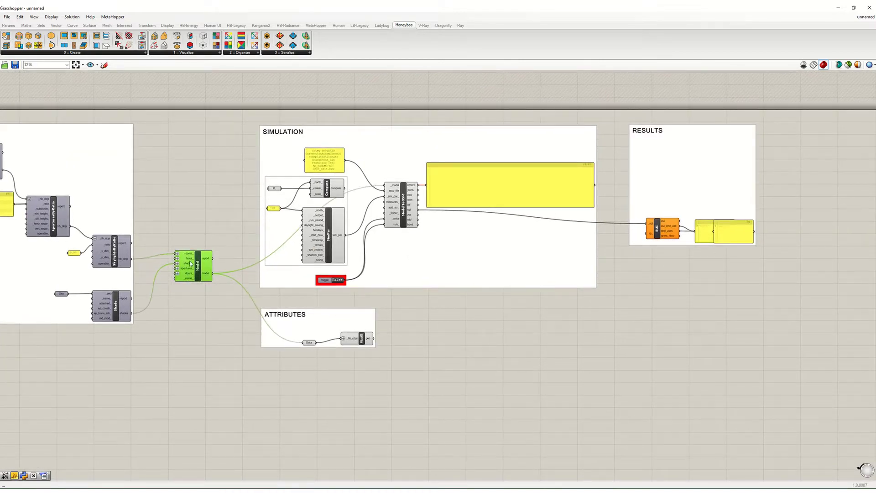
{"action": "scroll", "coordinate": [397, 186], "scroll_direction": "up", "scroll_amount": 3}
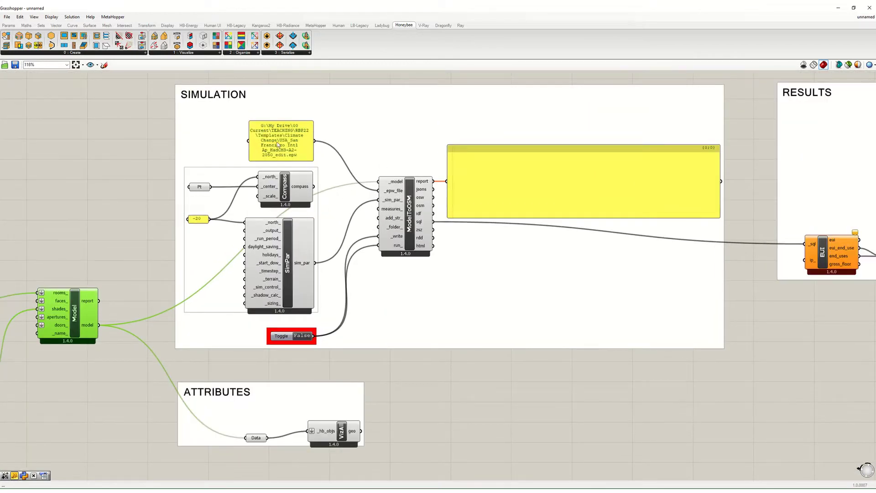
{"action": "left_click_drag", "start_coordinate": [279, 145], "coordinate": [277, 144]}
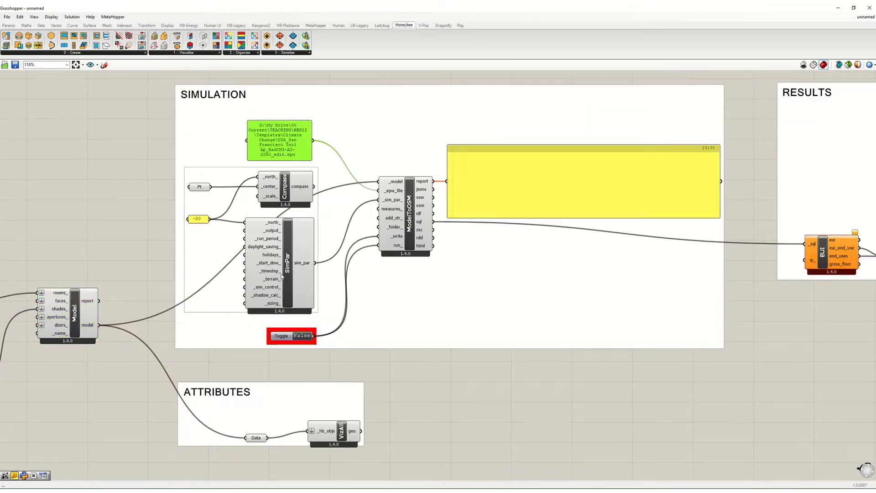
{"action": "left_click_drag", "start_coordinate": [292, 276], "coordinate": [294, 275]}
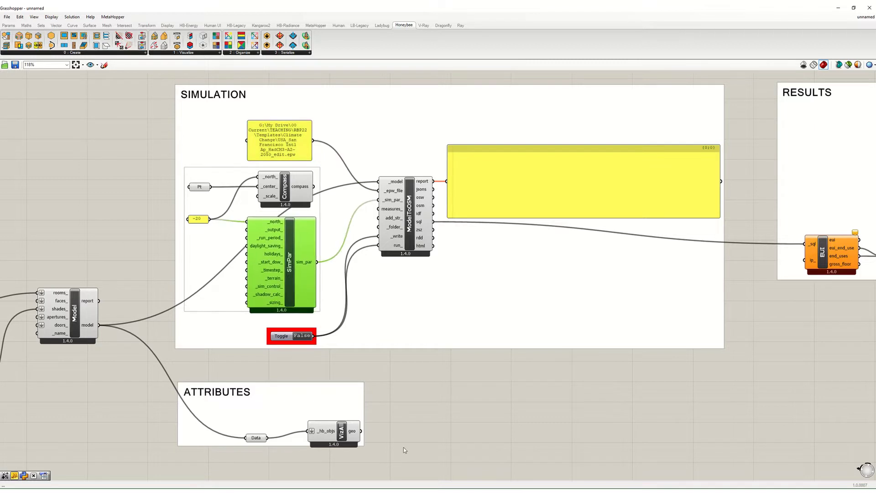
{"action": "left_click", "coordinate": [428, 416]}
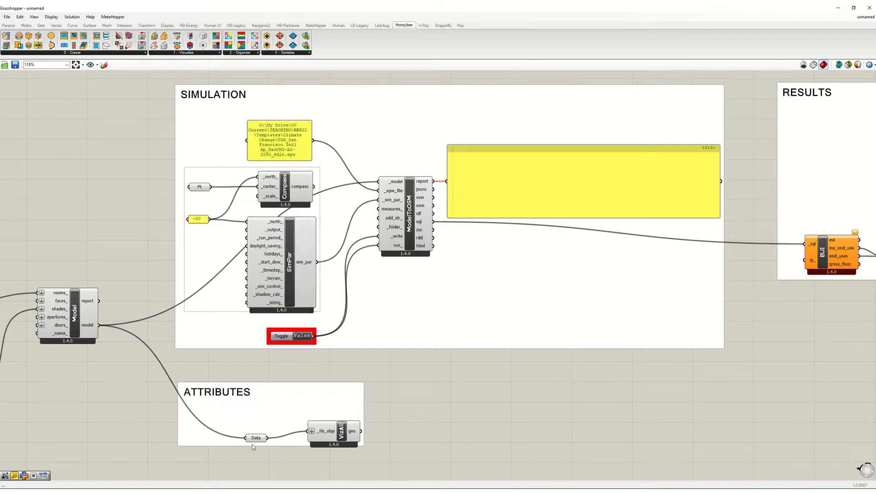
- Inspect the VizAll component in the Attributes group, the Results group and the Geometry group
{"action": "left_click_drag", "start_coordinate": [341, 434], "coordinate": [343, 438]}
{"action": "left_click", "coordinate": [423, 433]}
{"action": "scroll", "coordinate": [429, 366], "scroll_direction": "down", "scroll_amount": 3}
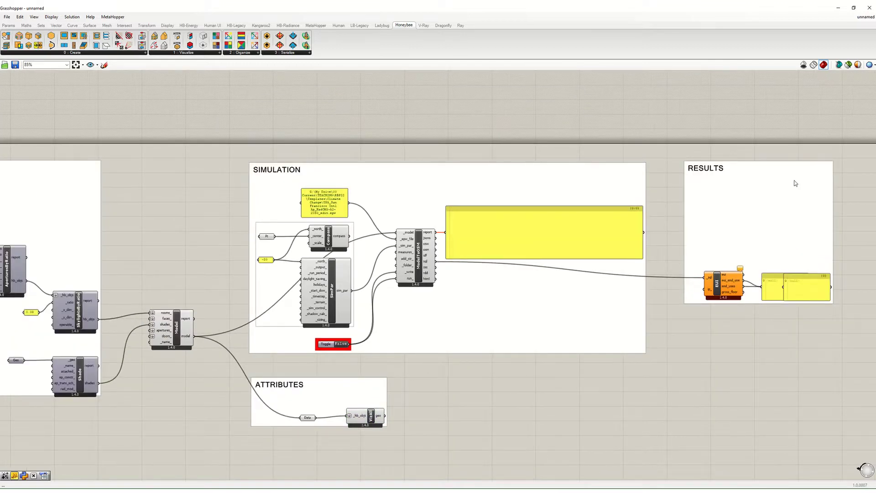
{"action": "scroll", "coordinate": [819, 226], "scroll_direction": "down", "scroll_amount": 4}
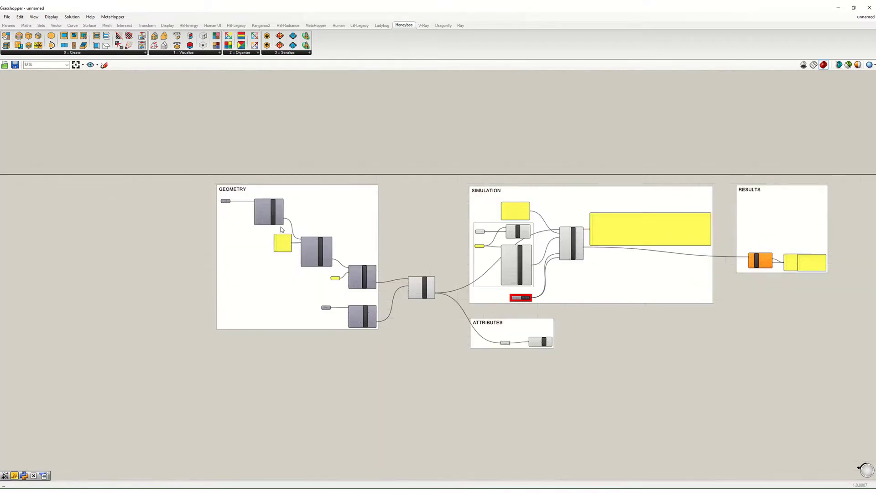
{"action": "scroll", "coordinate": [184, 230], "scroll_direction": "up", "scroll_amount": 2}
{"action": "scroll", "coordinate": [250, 248], "scroll_direction": "down", "scroll_amount": 4}
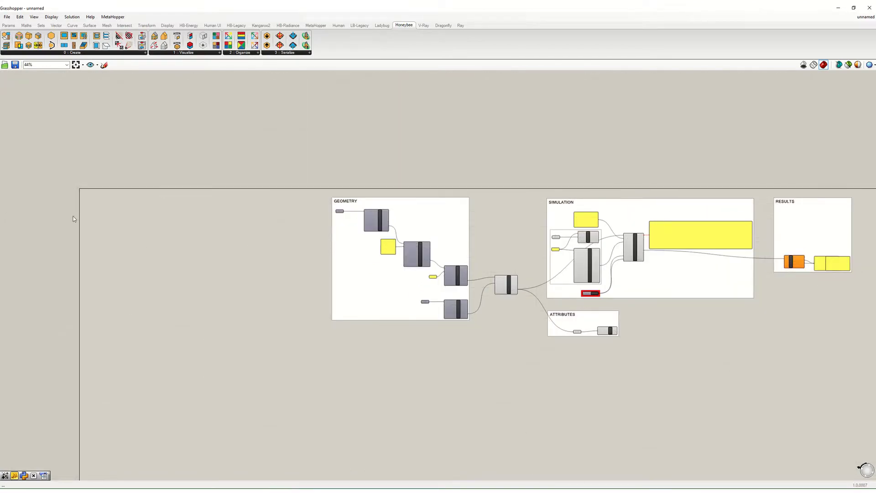
{"action": "scroll", "coordinate": [485, 219], "scroll_direction": "up", "scroll_amount": 2}
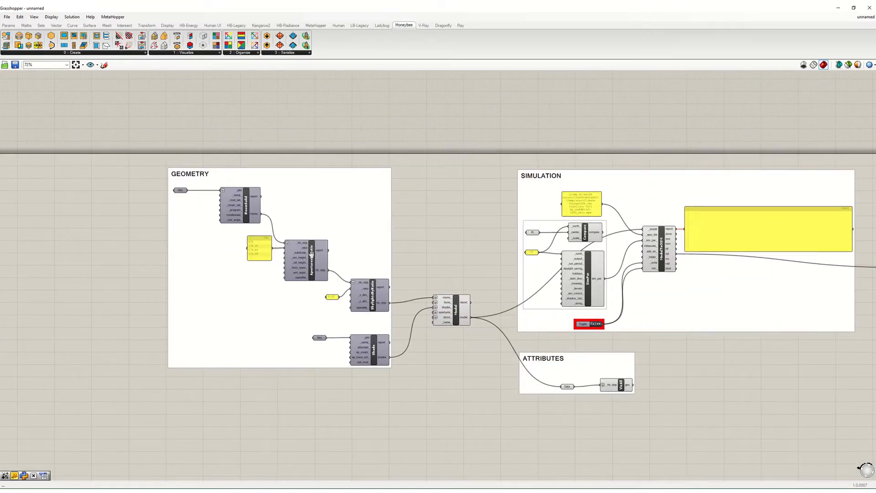
{"action": "right_click_drag", "start_coordinate": [174, 270], "coordinate": [451, 272]}
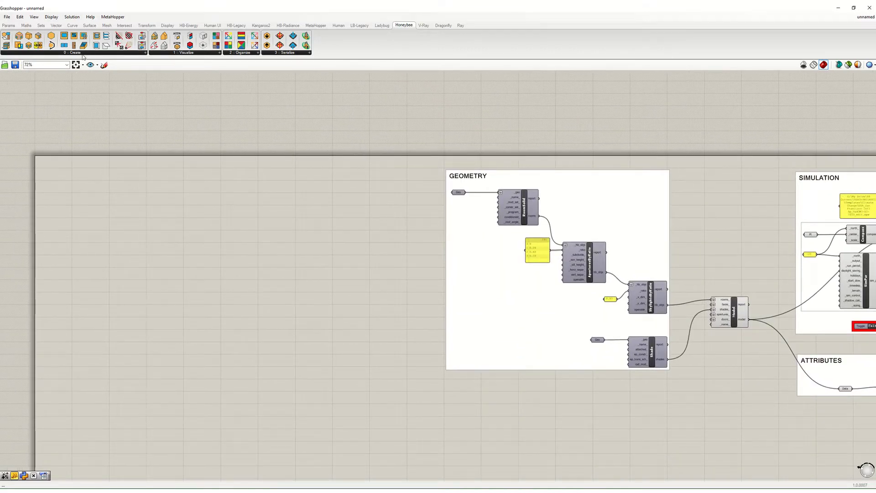
- Review the HB-Energy component categories: Basic Properties, Constructions, Schedules, Loads, HVAC, Simulate and Result
{"action": "left_click", "coordinate": [188, 25]}
{"action": "right_click_drag", "start_coordinate": [472, 202], "coordinate": [427, 189]}
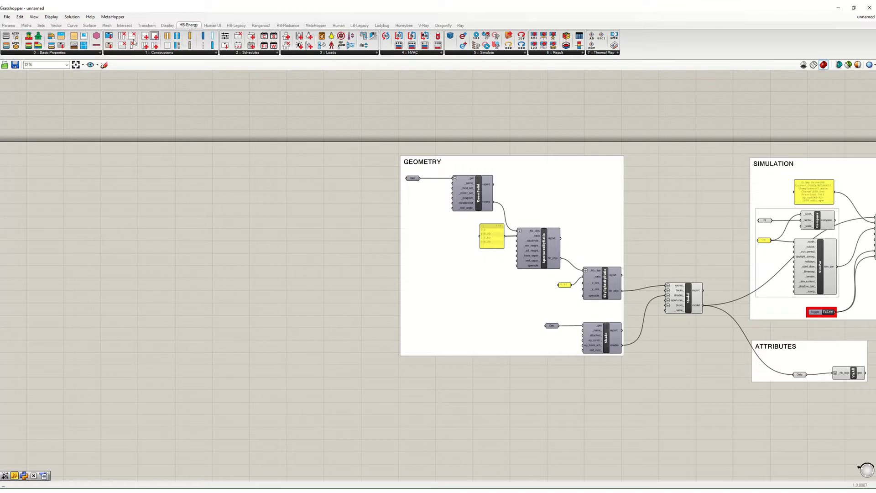
{"action": "left_click", "coordinate": [52, 53]}
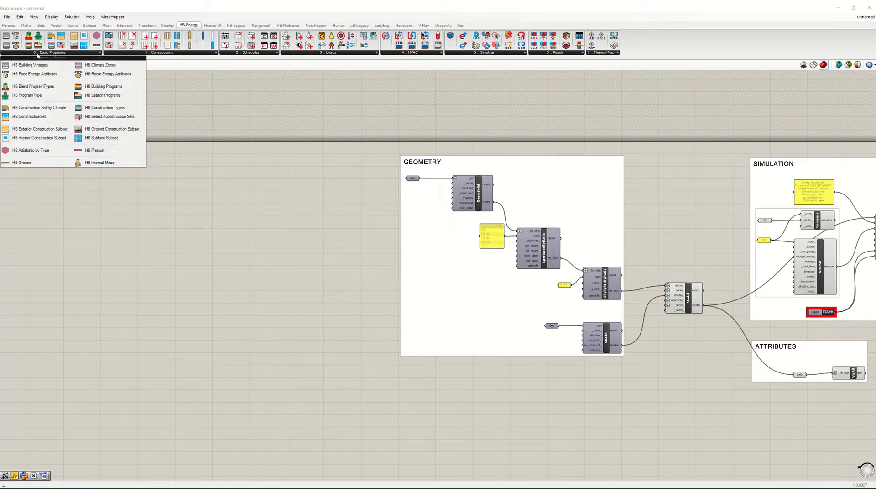
{"action": "left_click", "coordinate": [172, 55]}
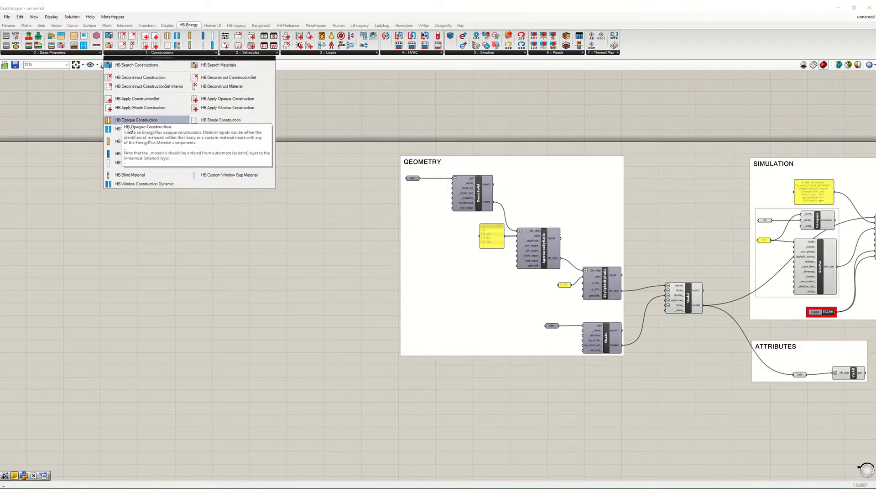
{"action": "left_click", "coordinate": [263, 53]}
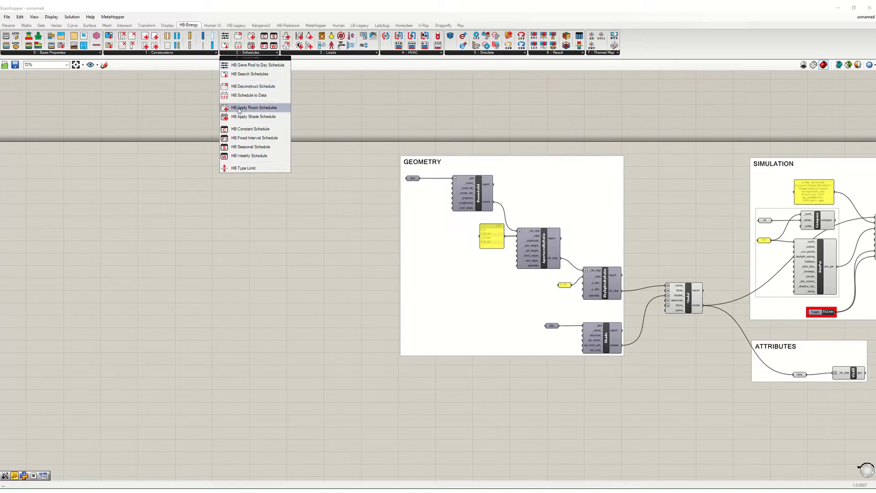
{"action": "left_click", "coordinate": [322, 54]}
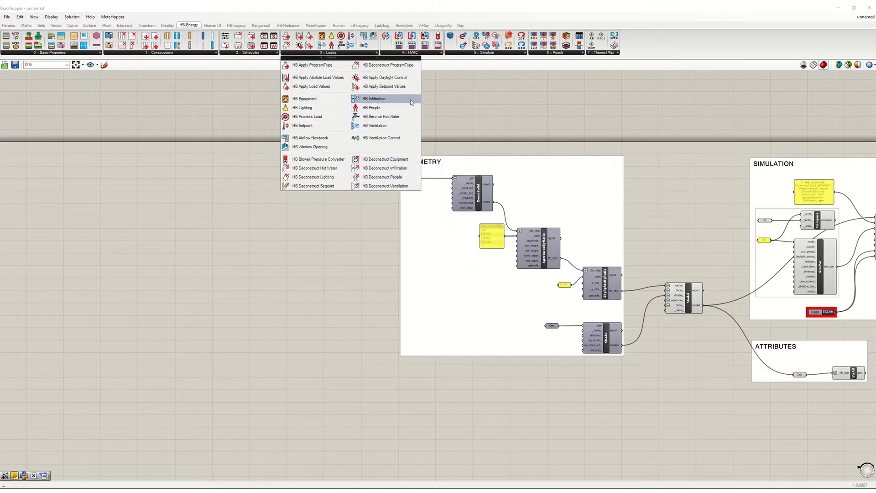
{"action": "left_click", "coordinate": [435, 53]}
{"action": "left_click", "coordinate": [510, 53]}
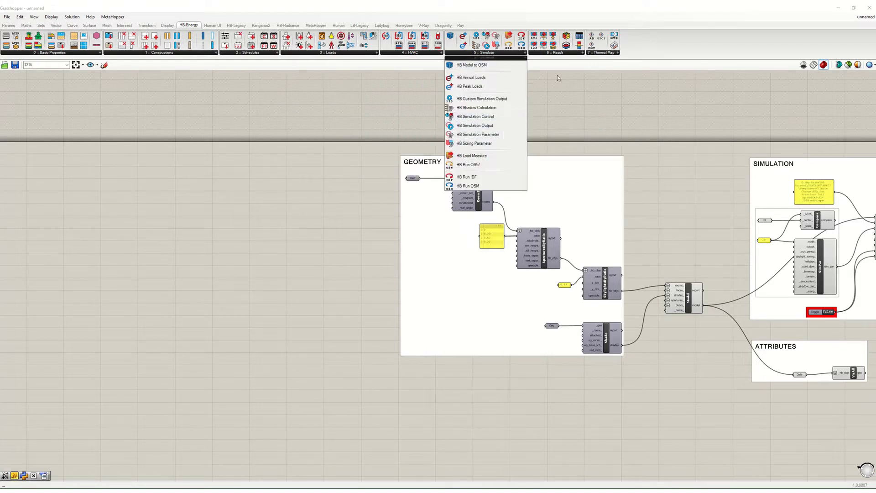
{"action": "left_click", "coordinate": [566, 55]}
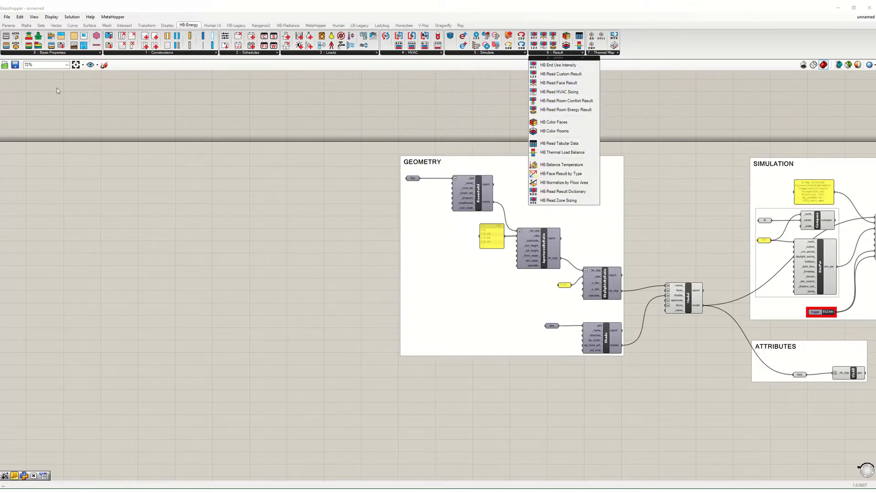
{"action": "left_click", "coordinate": [131, 231]}
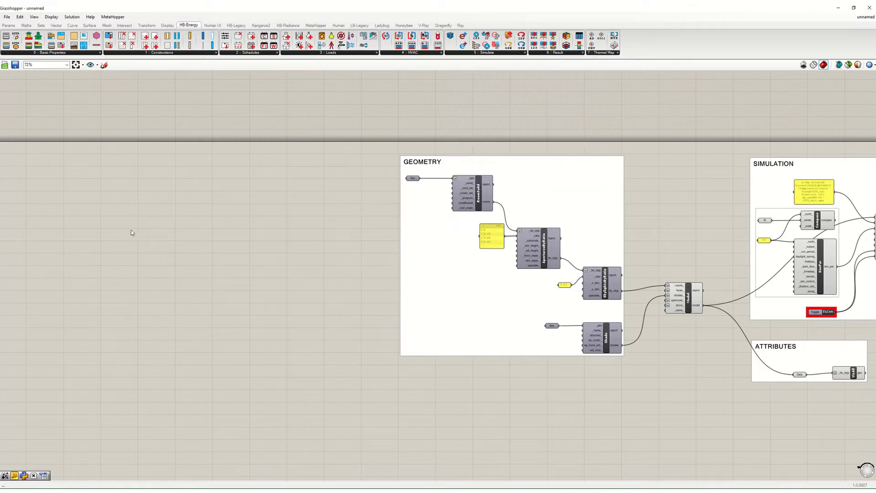
- Place an HB Search Programs component on the empty canvas ahead of the Geometry group
{"action": "left_click", "coordinate": [76, 54]}
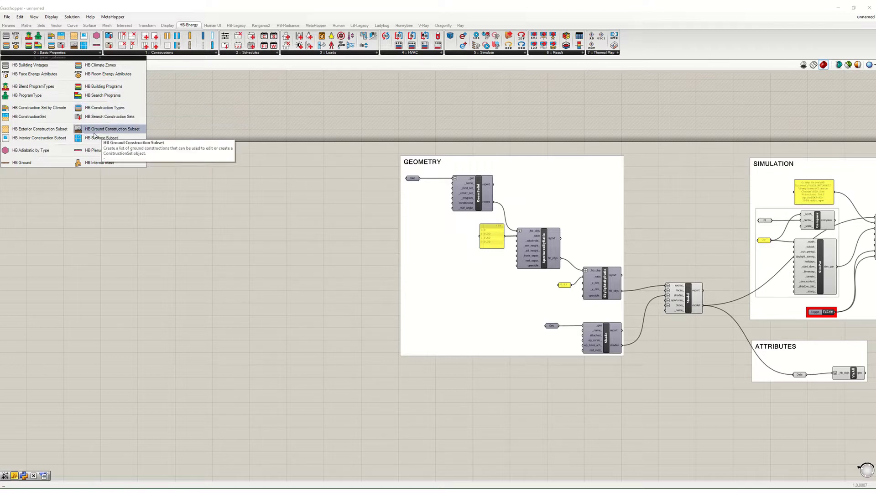
{"action": "left_click", "coordinate": [103, 95]}
{"action": "left_click", "coordinate": [118, 193]}
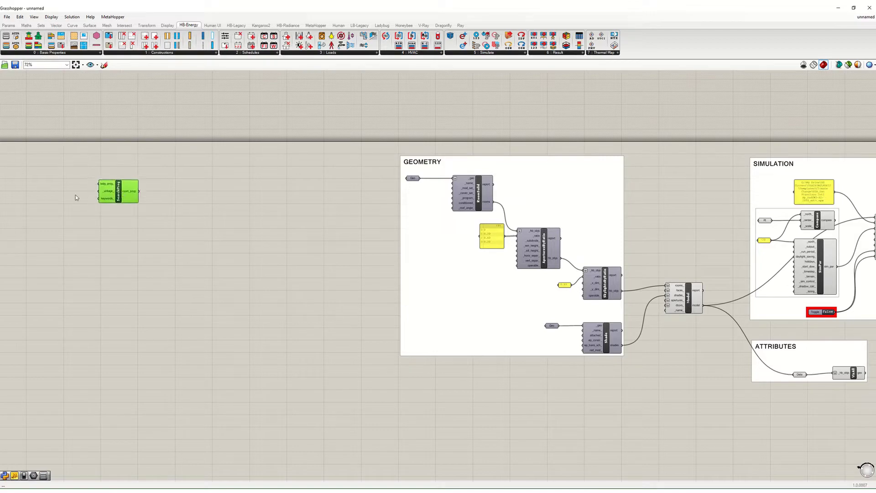
{"action": "scroll", "coordinate": [78, 196], "scroll_direction": "up", "scroll_amount": 4}
{"action": "right_click_drag", "start_coordinate": [119, 212], "coordinate": [205, 226]}
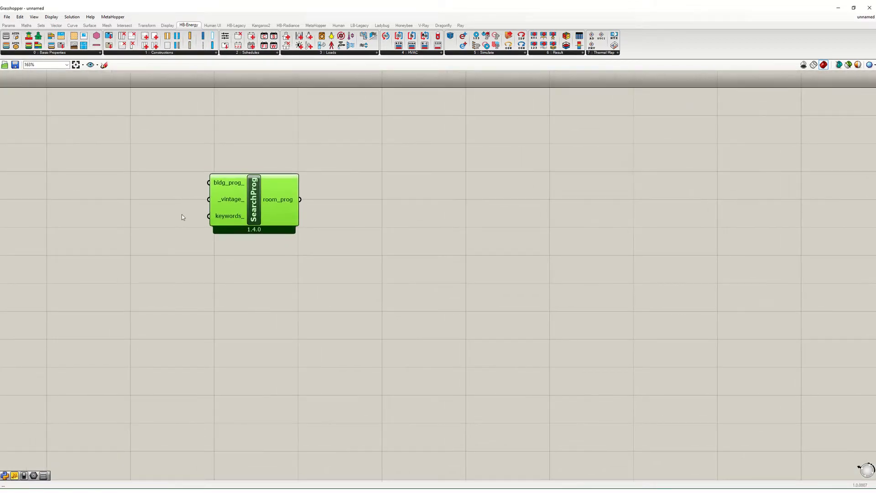
- Add an HB Building Programs list, connect it to the SearchProg bldg_prog_ input, and keep LargeOffice selected
{"action": "left_click", "coordinate": [46, 53]}
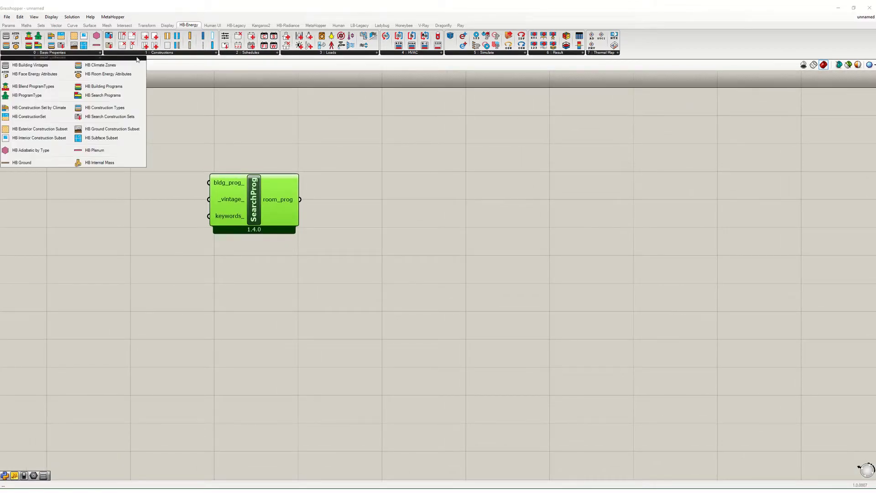
{"action": "left_click", "coordinate": [104, 86]}
{"action": "left_click", "coordinate": [132, 154]}
{"action": "left_click_drag", "start_coordinate": [133, 154], "coordinate": [109, 137]}
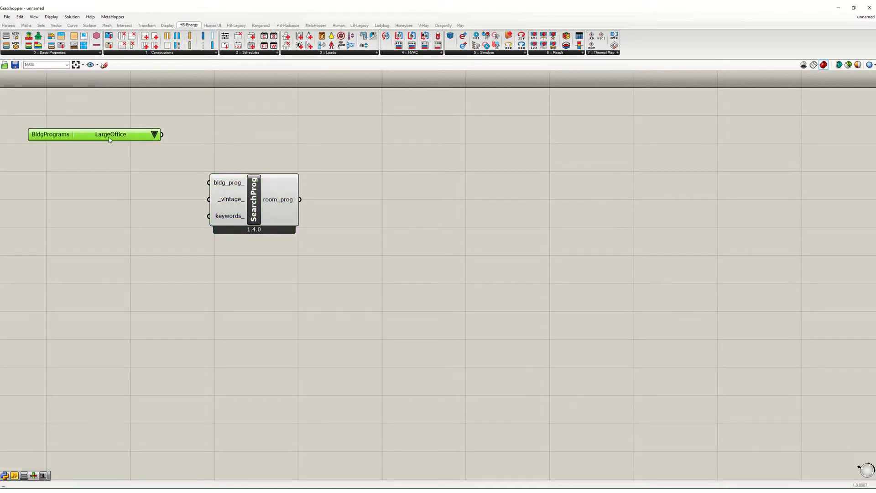
{"action": "left_click_drag", "start_coordinate": [162, 134], "coordinate": [233, 189]}
{"action": "left_click", "coordinate": [155, 134]}
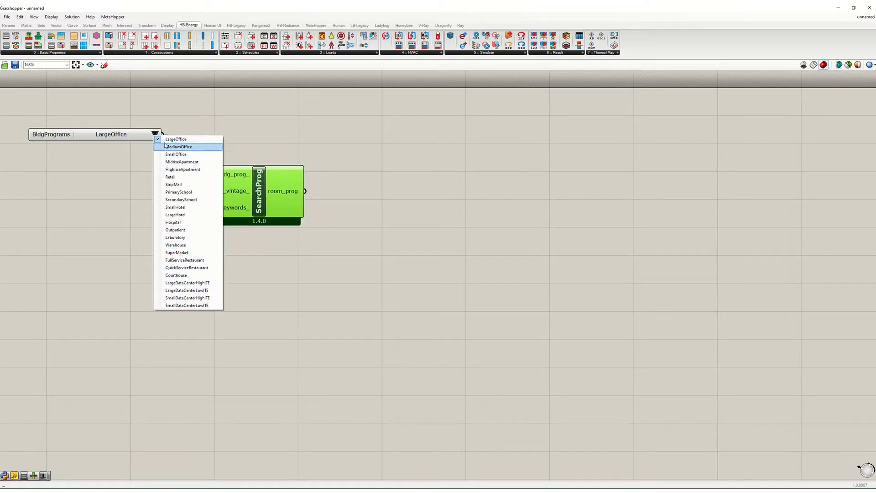
{"action": "left_click", "coordinate": [220, 117]}
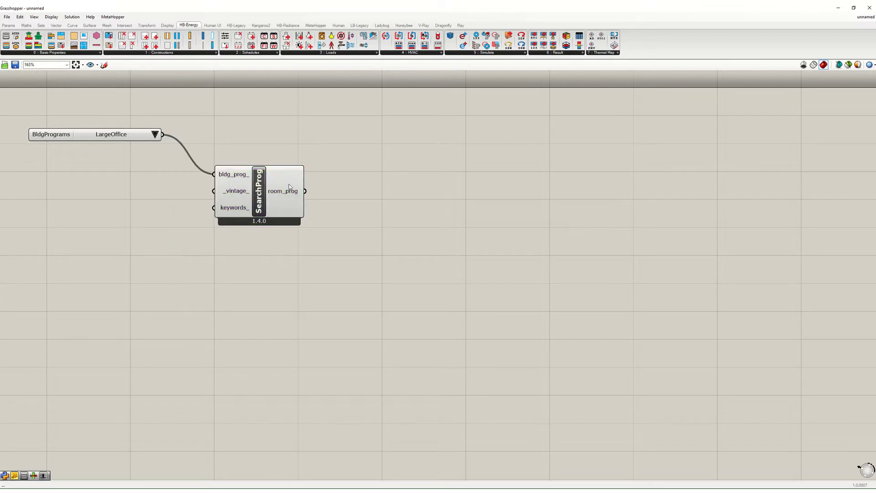
- Add a panel connected to the SearchProg room_prog output and enlarge it to show the full program list
{"action": "left_click_drag", "start_coordinate": [18, 479], "coordinate": [405, 178]}
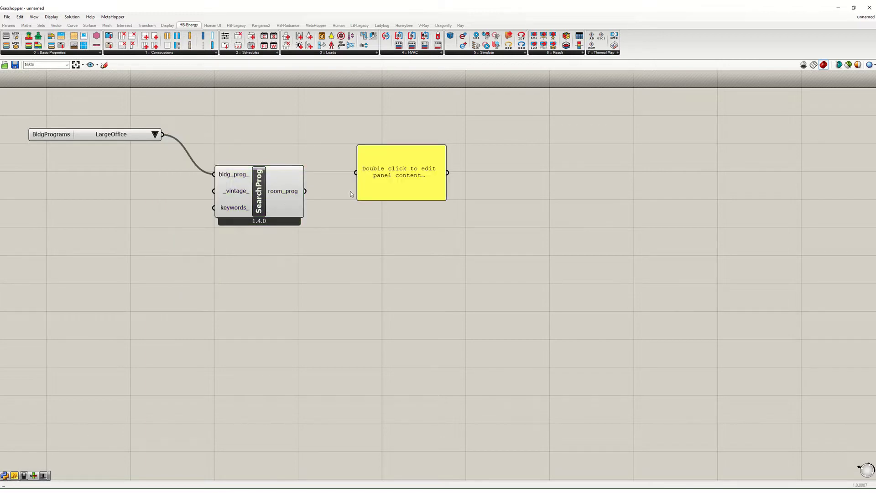
{"action": "left_click_drag", "start_coordinate": [304, 191], "coordinate": [362, 177]}
{"action": "left_click_drag", "start_coordinate": [444, 199], "coordinate": [696, 398]}
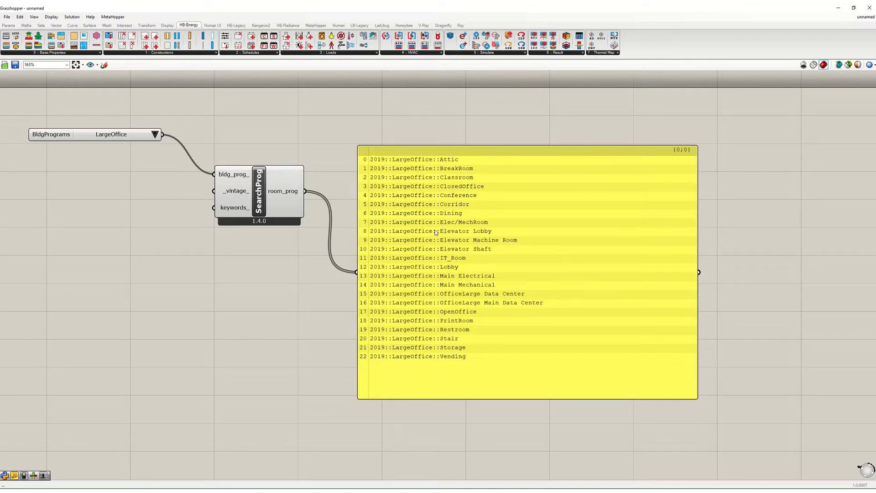
{"action": "left_click_drag", "start_coordinate": [446, 252], "coordinate": [511, 219]}
{"action": "left_click", "coordinate": [335, 273]}
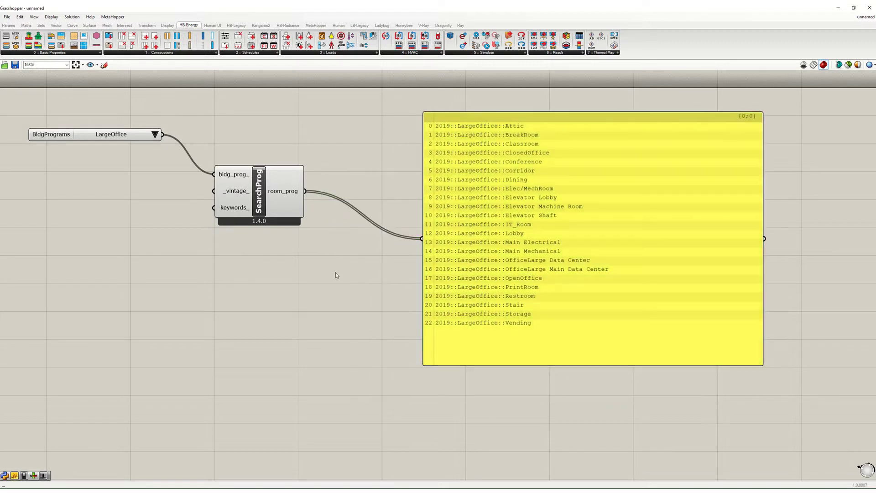
- Add an Item Index component and connect the SearchProg room_prog output to its list input
{"action": "double_click", "coordinate": [368, 261]}
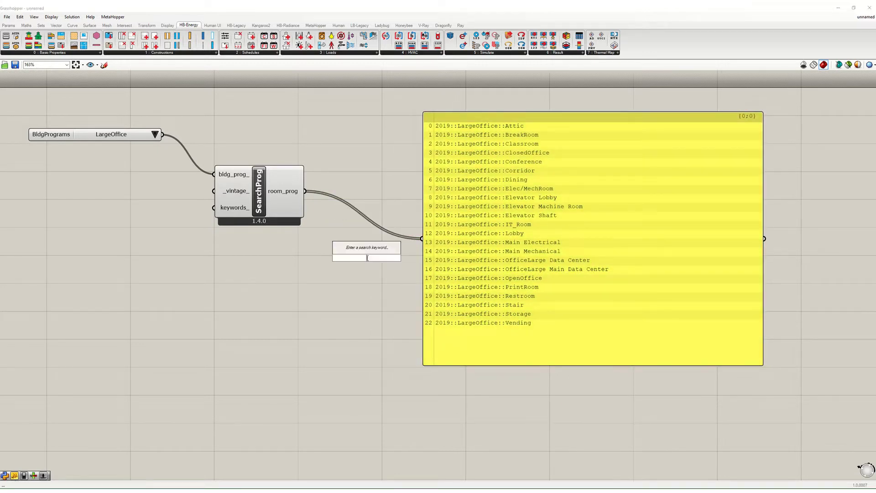
{"action": "type", "text": "ITEM"}
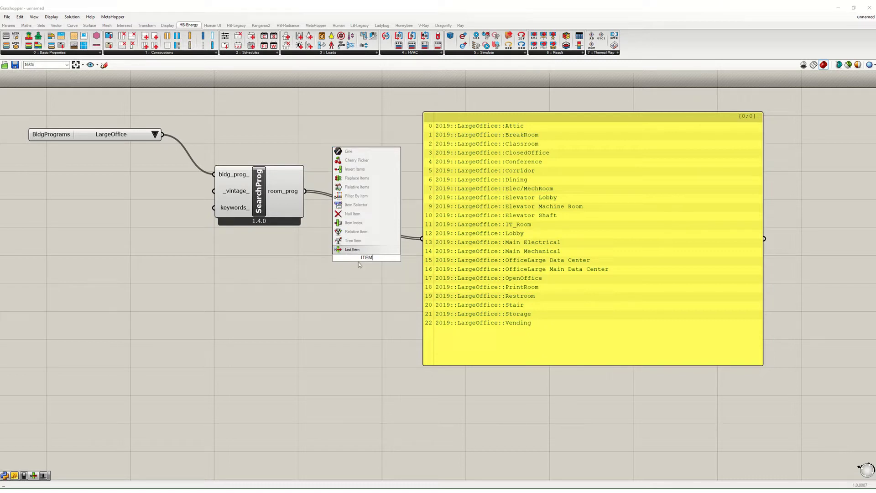
{"action": "left_click", "coordinate": [352, 223]}
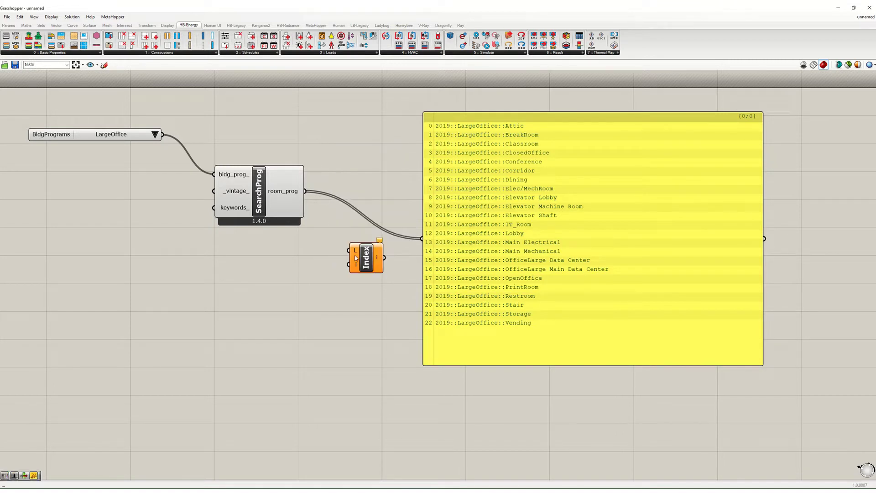
{"action": "left_click_drag", "start_coordinate": [364, 260], "coordinate": [359, 254]}
{"action": "left_click_drag", "start_coordinate": [305, 191], "coordinate": [364, 256]}
- Add a number slider with value 11, connect it to the Item Index item input, and feed the component's output into the panel
{"action": "double_click", "coordinate": [303, 276]}
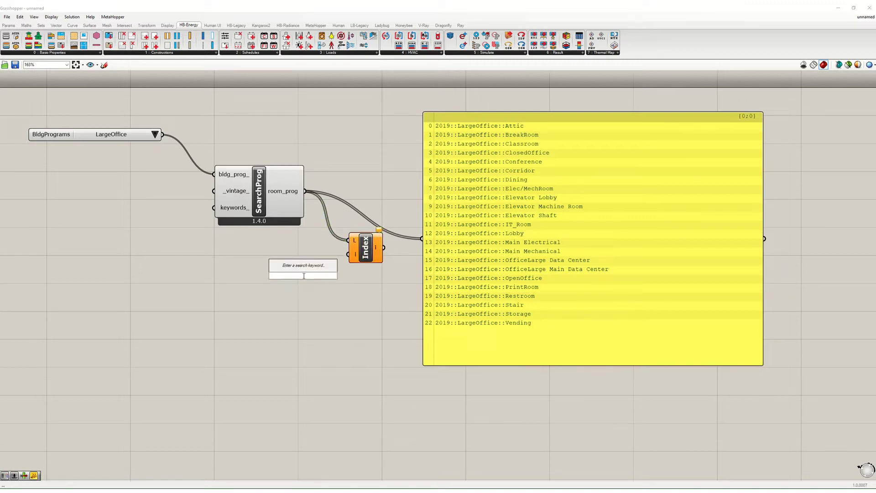
{"action": "type", "text": "11"}
{"action": "key", "text": "Return"}
{"action": "left_click_drag", "start_coordinate": [268, 273], "coordinate": [241, 255]}
{"action": "left_click_drag", "start_coordinate": [322, 256], "coordinate": [422, 238]}
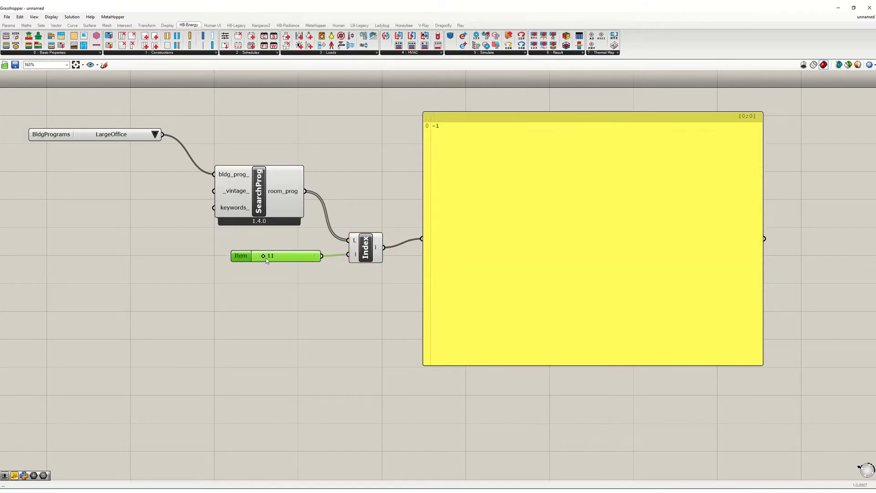
- Try item values 57 and 0 on the slider feeding the Item Index component
{"action": "left_click_drag", "start_coordinate": [263, 256], "coordinate": [290, 256]}
{"action": "mouse_move", "coordinate": [356, 241]}
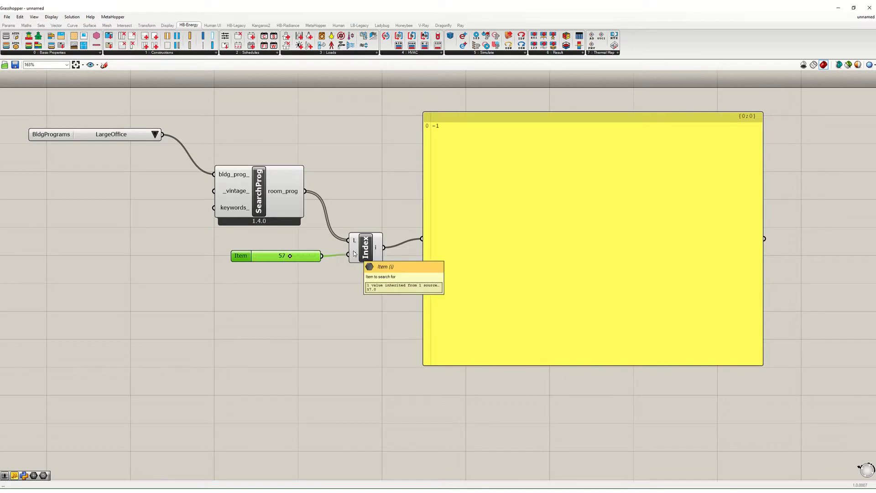
{"action": "left_click_drag", "start_coordinate": [289, 256], "coordinate": [247, 257]}
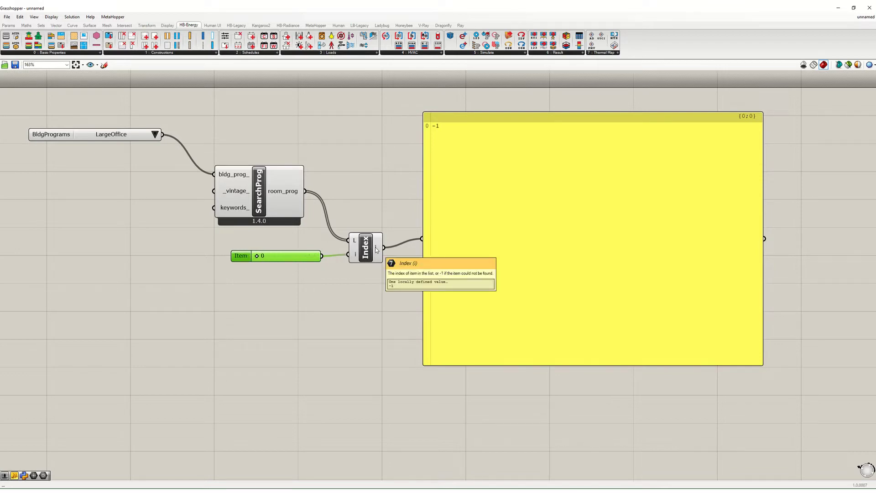
{"action": "left_click_drag", "start_coordinate": [368, 256], "coordinate": [368, 250]}
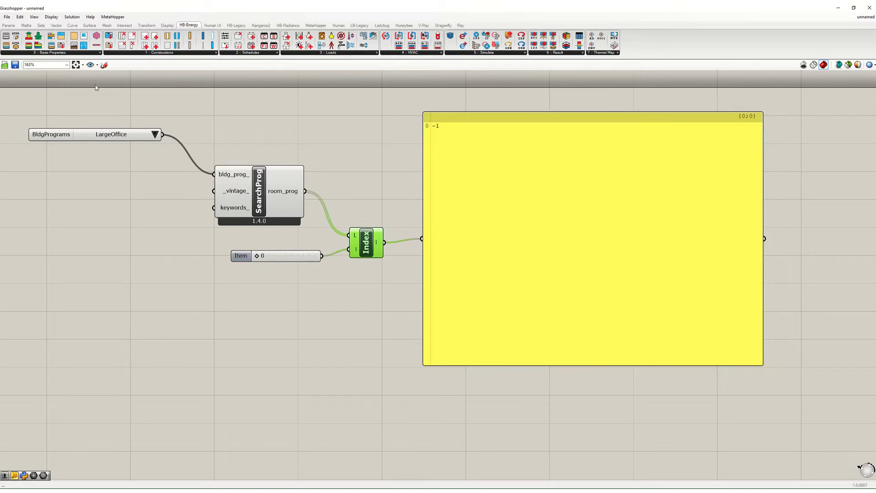
- Add a List Item component beside SearchProg and connect the room_prog output to its list input
{"action": "left_click", "coordinate": [9, 25]}
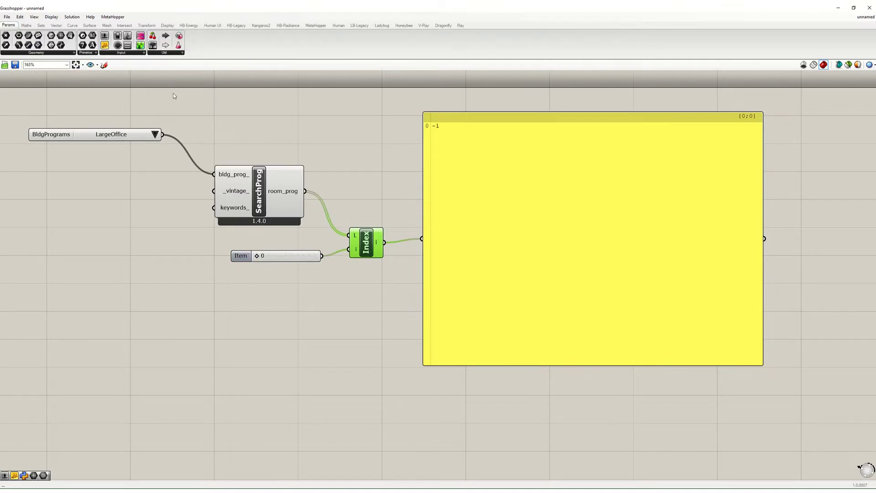
{"action": "left_click", "coordinate": [41, 25]}
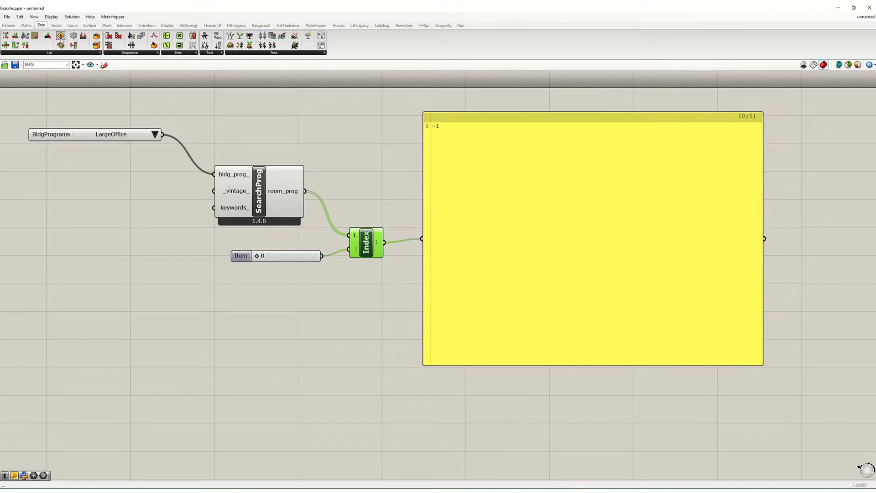
{"action": "left_click", "coordinate": [54, 52]}
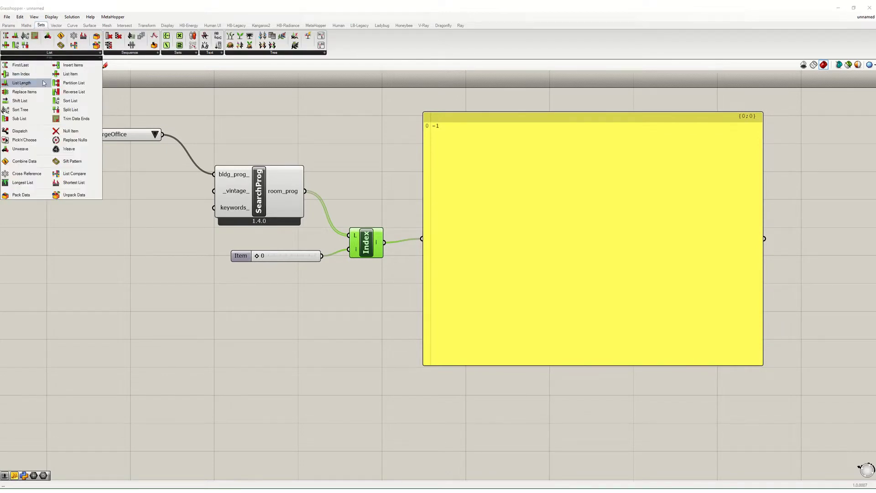
{"action": "left_click", "coordinate": [71, 74]}
{"action": "left_click", "coordinate": [348, 185]}
{"action": "left_click_drag", "start_coordinate": [348, 186], "coordinate": [363, 204]}
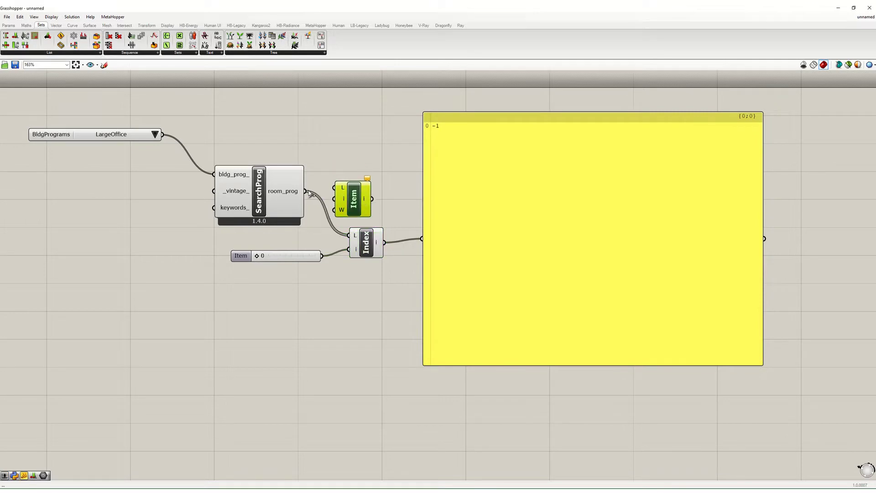
{"action": "left_click_drag", "start_coordinate": [306, 191], "coordinate": [334, 187]}
- Replace the Item Index component with List Item, wiring the slider to its index input and its output to the panel
{"action": "left_click_drag", "start_coordinate": [321, 256], "coordinate": [421, 239]}
{"action": "left_click", "coordinate": [372, 245]}
{"action": "key", "text": "Delete"}
{"action": "mouse_move", "coordinate": [353, 192]}
{"action": "left_mouse_down"}
{"action": "mouse_move", "coordinate": [369, 211]}
{"action": "mouse_move", "coordinate": [364, 202]}
{"action": "left_mouse_up"}
- Set the index slider to 6, then shrink the panel and arrange it compactly with the slider and List Item beside SearchProg
{"action": "left_click_drag", "start_coordinate": [260, 256], "coordinate": [265, 257]}
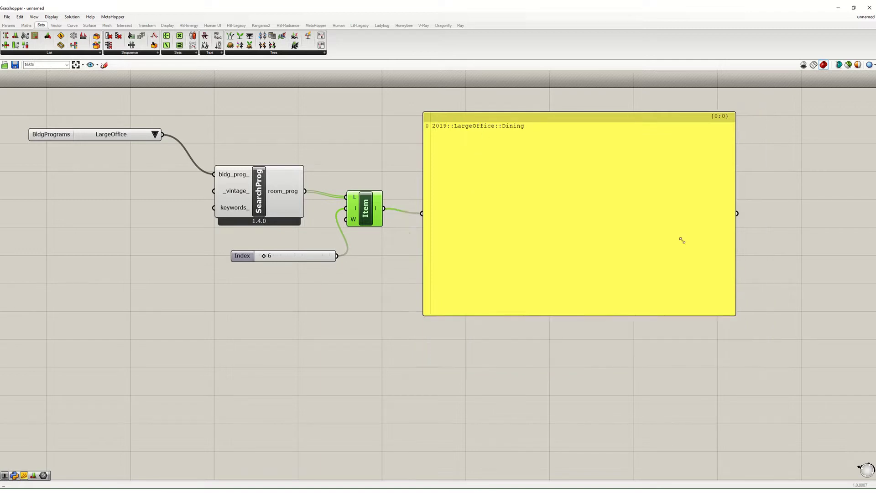
{"action": "left_click_drag", "start_coordinate": [622, 150], "coordinate": [484, 217]}
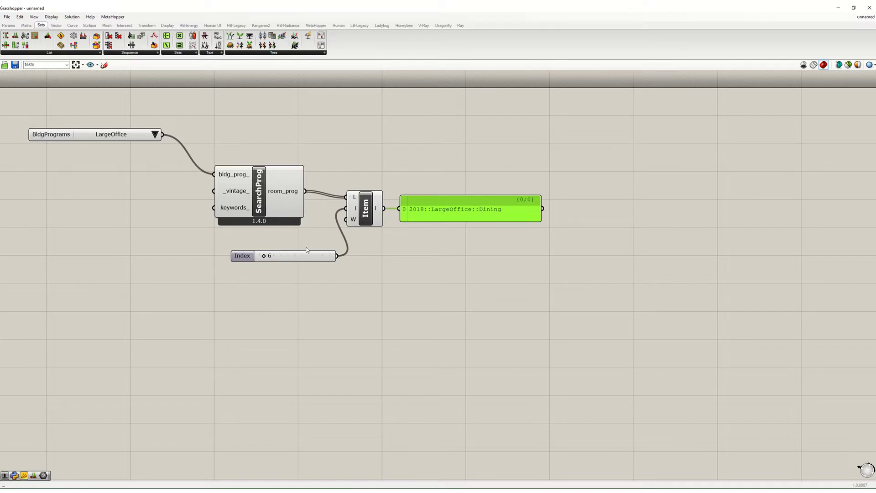
{"action": "left_click_drag", "start_coordinate": [314, 258], "coordinate": [293, 256]}
{"action": "left_click_drag", "start_coordinate": [364, 208], "coordinate": [354, 206]}
{"action": "mouse_move", "coordinate": [465, 211]}
{"action": "left_mouse_down"}
{"action": "mouse_move", "coordinate": [439, 205]}
{"action": "mouse_move", "coordinate": [453, 208]}
{"action": "left_mouse_up"}
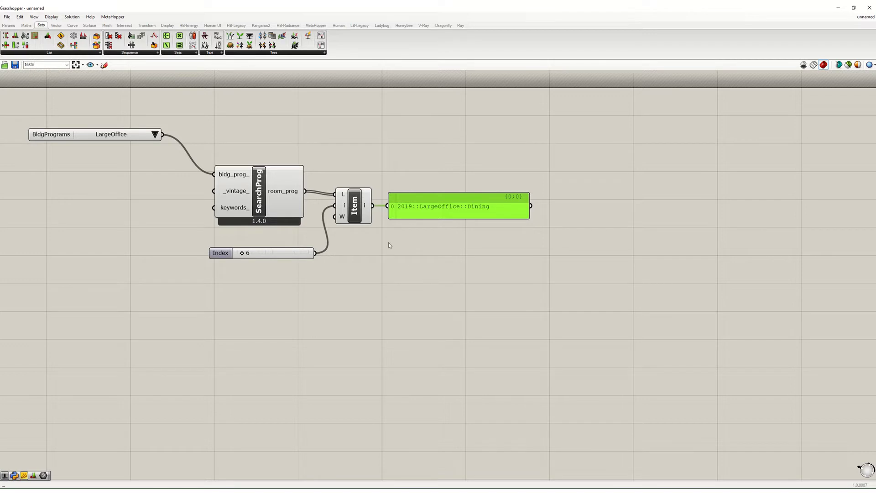
- Place an HB Deconstruct ProgramType component below the index slider and connect the selected program panel to its _program input
{"action": "left_click", "coordinate": [51, 54]}
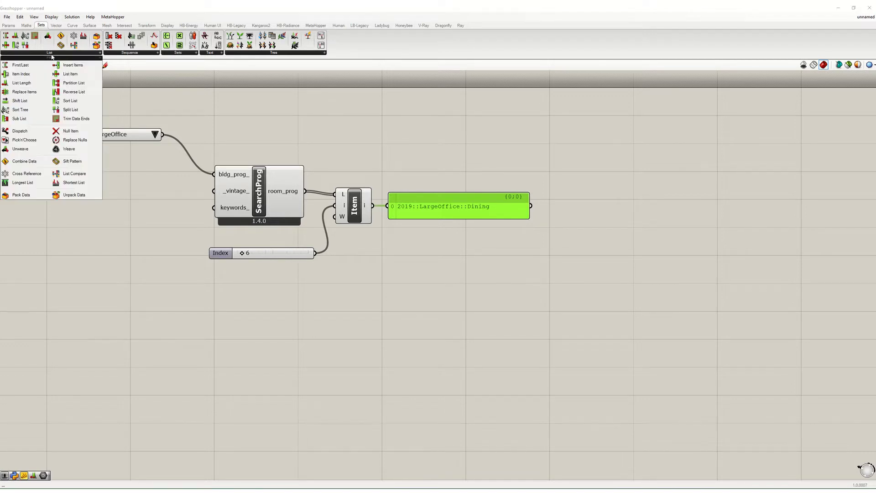
{"action": "left_click", "coordinate": [188, 26]}
{"action": "left_click", "coordinate": [63, 53]}
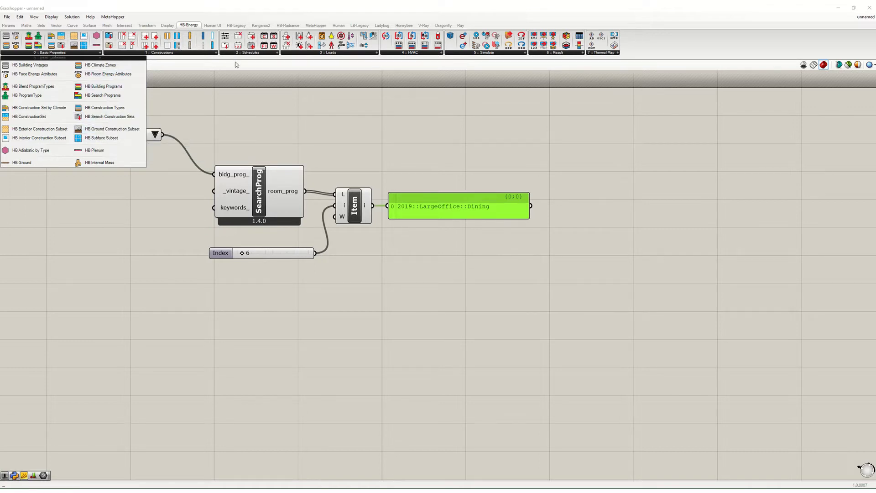
{"action": "mouse_move", "coordinate": [300, 55]}
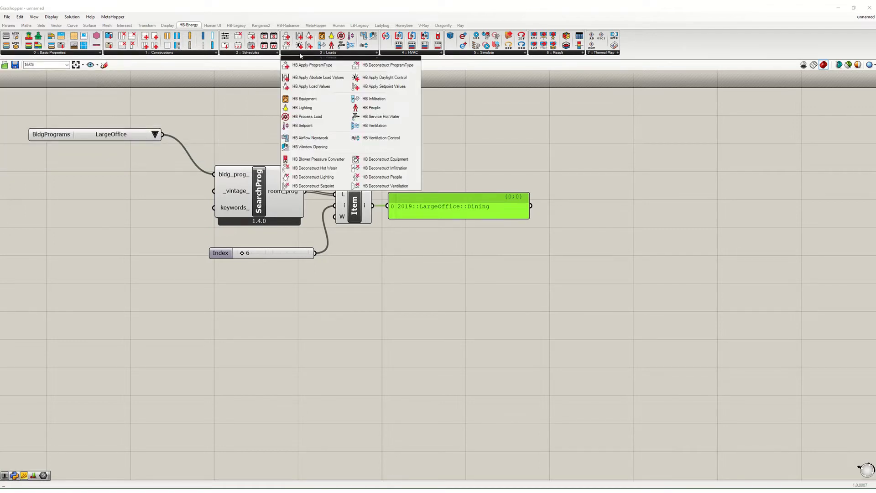
{"action": "left_click_drag", "start_coordinate": [387, 65], "coordinate": [269, 358]}
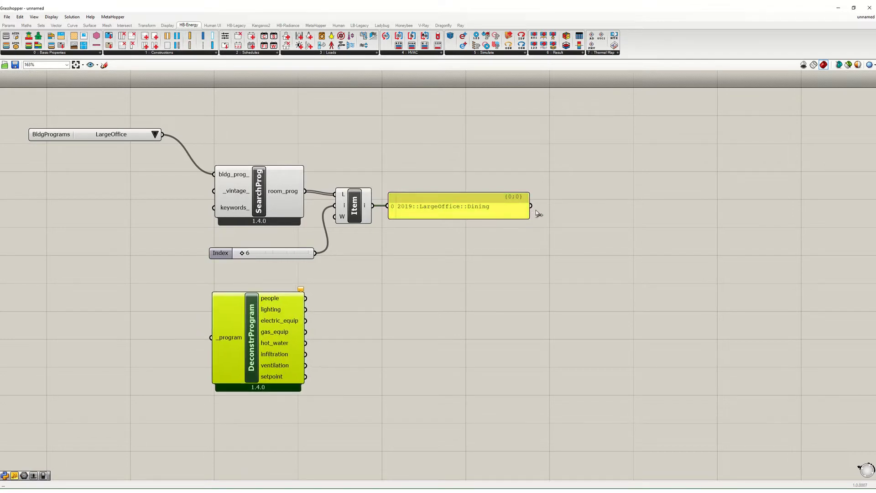
{"action": "left_click_drag", "start_coordinate": [536, 210], "coordinate": [211, 337]}
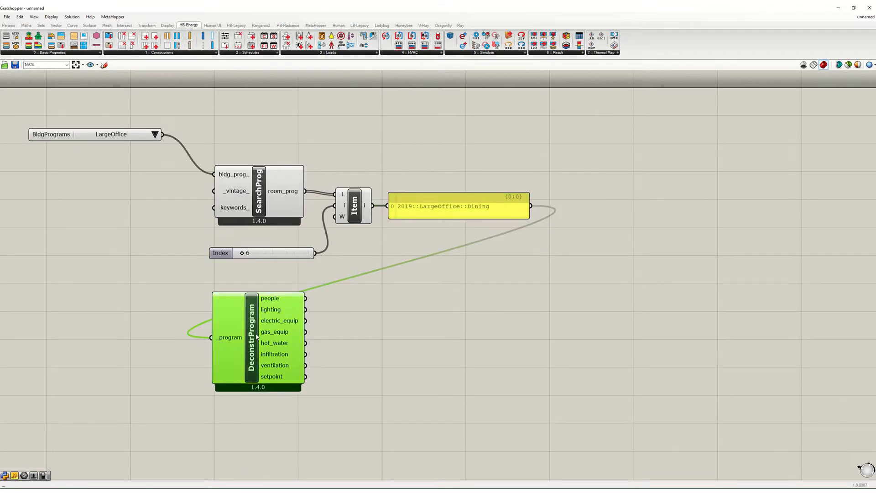
- Add a panel connected to the DeconstrProgram people output and widen it to fit the full text
{"action": "left_click", "coordinate": [386, 340]}
{"action": "double_click", "coordinate": [392, 311]}
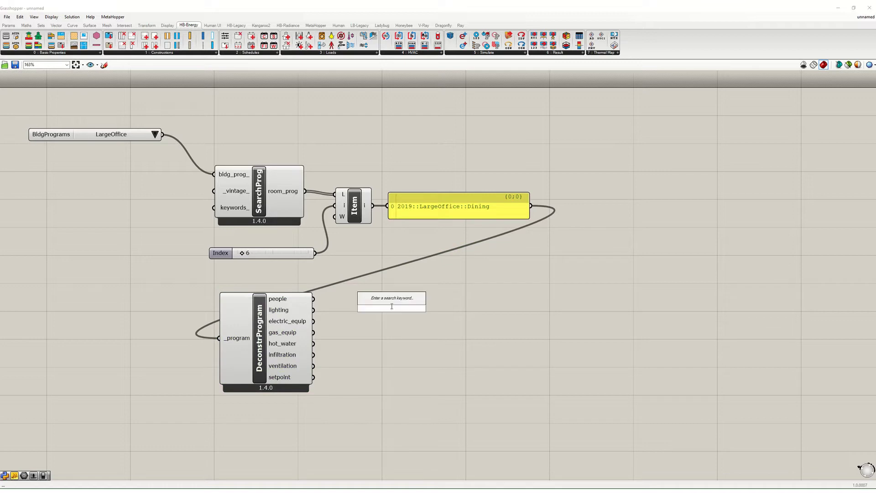
{"action": "type", "text": "//"}
{"action": "key", "text": "Return"}
{"action": "left_click_drag", "start_coordinate": [314, 299], "coordinate": [345, 308]}
{"action": "left_click_drag", "start_coordinate": [437, 336], "coordinate": [613, 314]}
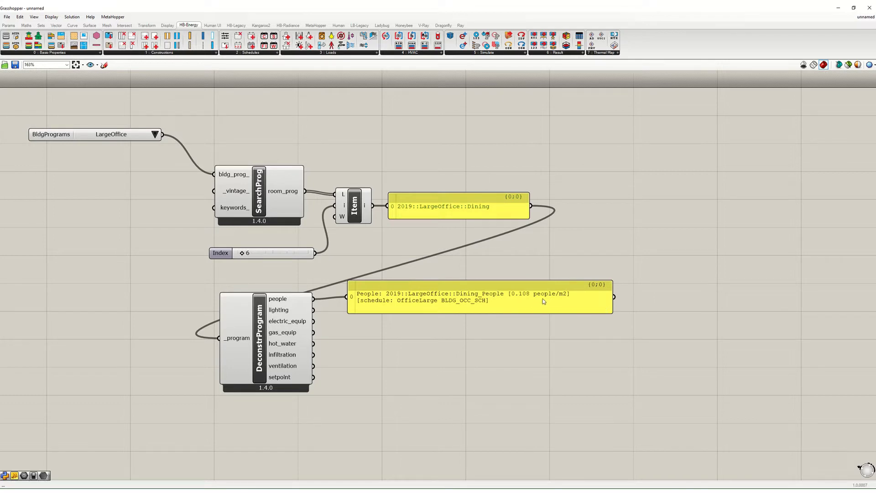
- Duplicate the people panel three times below it and connect the copies to the lighting, electric_equip and gas_equip outputs
{"action": "left_click_drag", "start_coordinate": [465, 298], "coordinate": [434, 362]}
{"action": "key", "text": "ctrl+v"}
{"action": "key", "text": "ctrl+v"}
{"action": "left_click_drag", "start_coordinate": [451, 303], "coordinate": [436, 399], "text": "alt"}
{"action": "left_click_drag", "start_coordinate": [313, 310], "coordinate": [379, 324]}
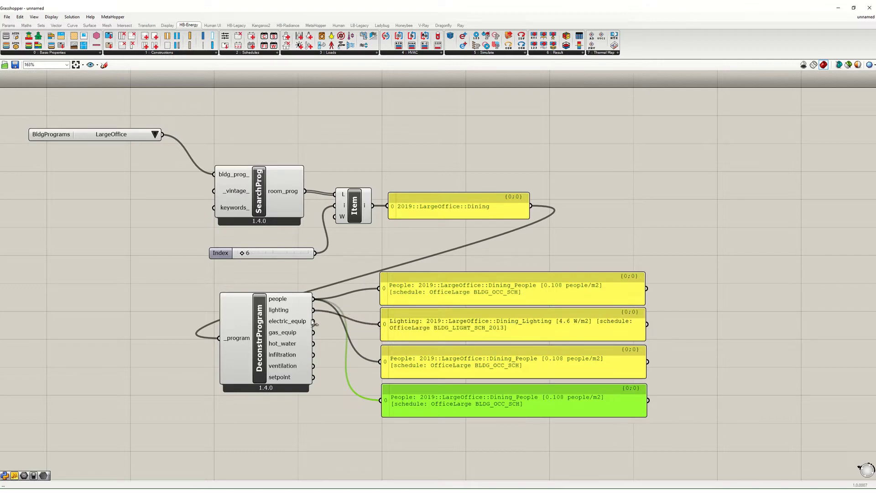
{"action": "left_click_drag", "start_coordinate": [314, 321], "coordinate": [380, 361]}
{"action": "left_click_drag", "start_coordinate": [314, 332], "coordinate": [396, 409]}
- Duplicate the four panels below the stack and connect them to the hot_water, infiltration, ventilation and setpoint outputs
{"action": "left_click_drag", "start_coordinate": [600, 437], "coordinate": [550, 438]}
{"action": "right_click_drag", "start_coordinate": [340, 385], "coordinate": [350, 280]}
{"action": "left_click_drag", "start_coordinate": [323, 238], "coordinate": [394, 335]}
{"action": "left_click_drag", "start_coordinate": [323, 250], "coordinate": [393, 371]}
{"action": "left_click_drag", "start_coordinate": [324, 261], "coordinate": [394, 408]}
{"action": "left_click_drag", "start_coordinate": [325, 272], "coordinate": [395, 447]}
{"action": "right_click_drag", "start_coordinate": [481, 354], "coordinate": [426, 308]}
{"action": "left_click", "coordinate": [310, 250]}
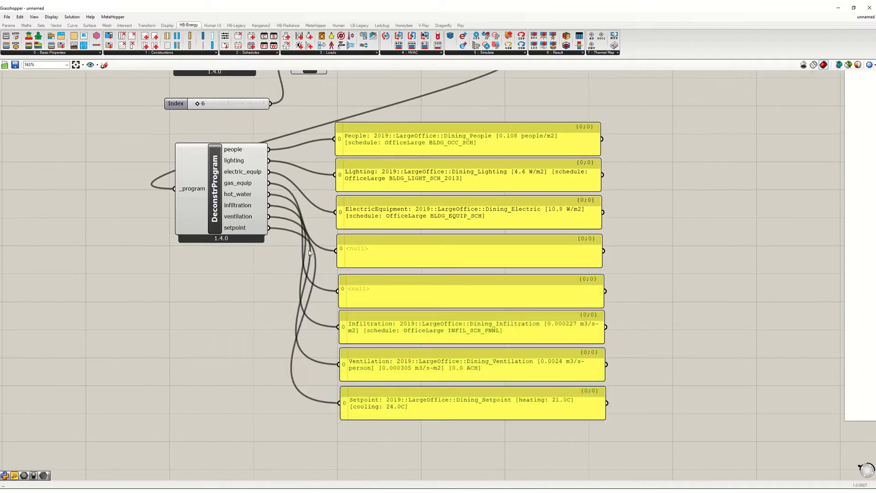
- Move the gas_equip and hot_water panels slightly upward to even out the spacing of the panel stack
{"action": "left_click", "coordinate": [375, 249]}
{"action": "left_click_drag", "start_coordinate": [375, 248], "coordinate": [375, 247]}
{"action": "left_click_drag", "start_coordinate": [365, 286], "coordinate": [366, 282]}
- Review the people, lighting and electric_equip panels, and close the gaps between the infiltration, ventilation and setpoint panels below them
{"action": "left_click", "coordinate": [499, 147]}
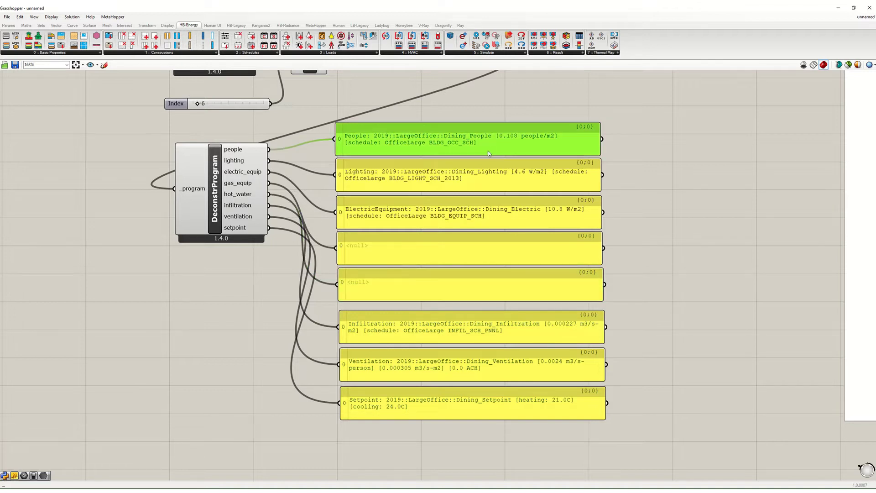
{"action": "left_click", "coordinate": [485, 176]}
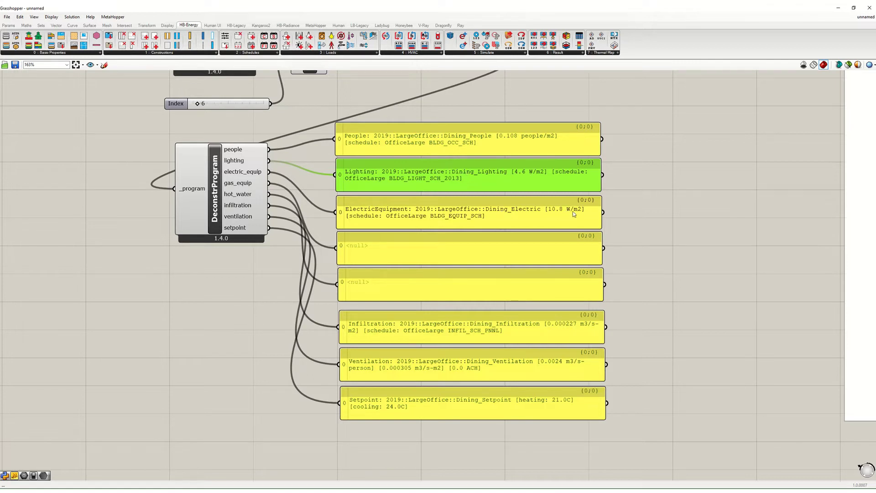
{"action": "left_click", "coordinate": [529, 218]}
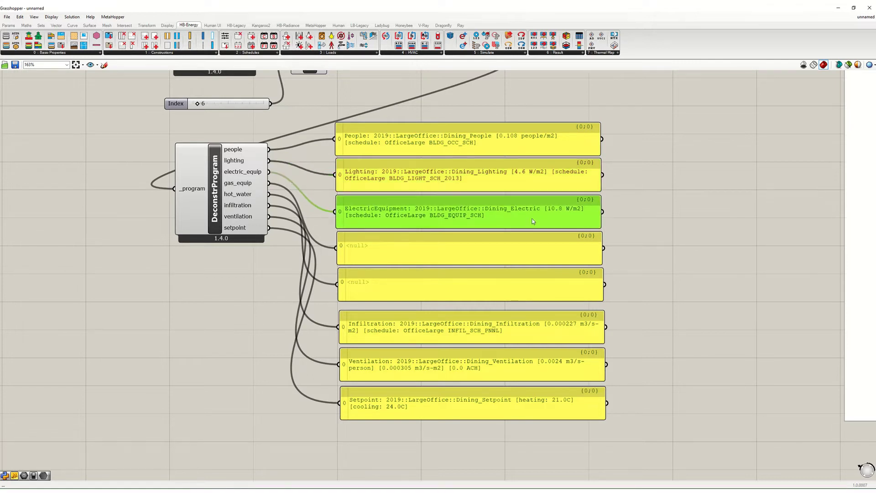
{"action": "left_click", "coordinate": [409, 330]}
{"action": "left_click_drag", "start_coordinate": [410, 331], "coordinate": [408, 331]}
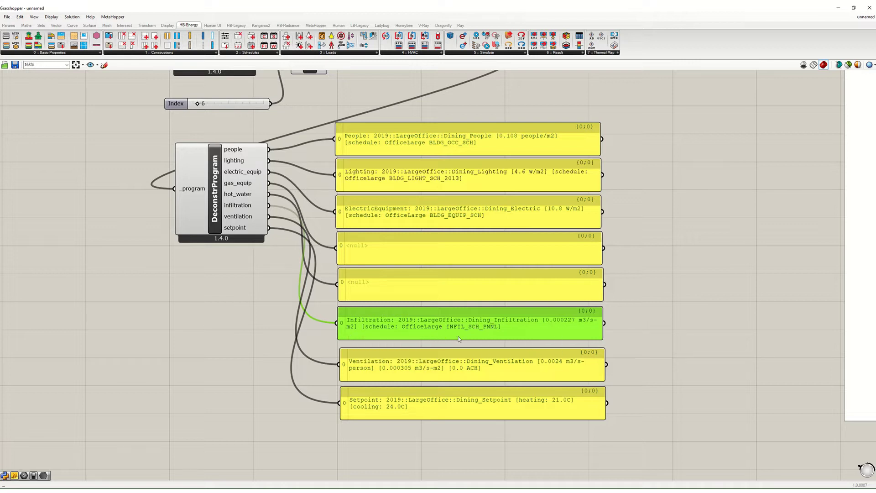
{"action": "left_click_drag", "start_coordinate": [402, 365], "coordinate": [400, 361]}
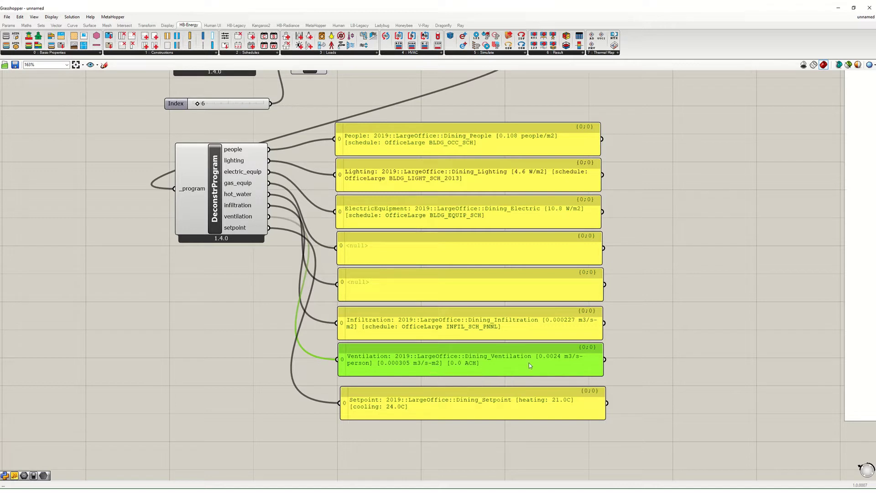
{"action": "left_click_drag", "start_coordinate": [547, 357], "coordinate": [545, 359]}
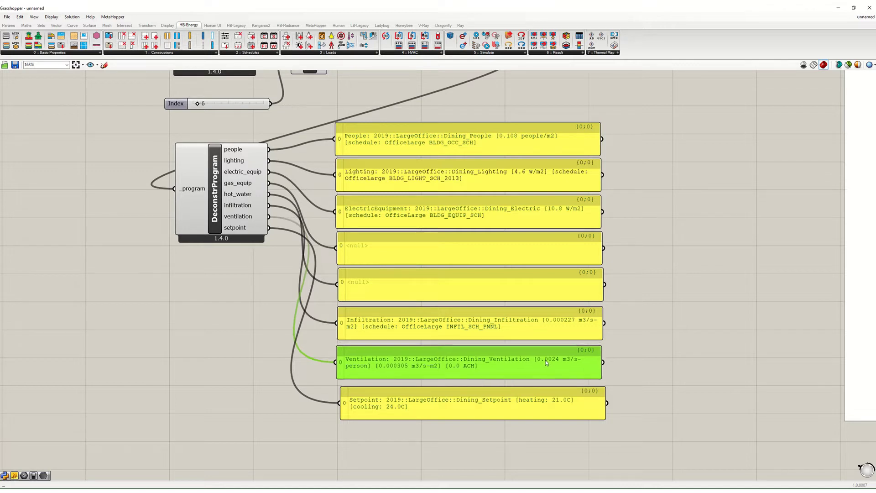
{"action": "left_click", "coordinate": [465, 406]}
{"action": "left_click_drag", "start_coordinate": [464, 405], "coordinate": [466, 401]}
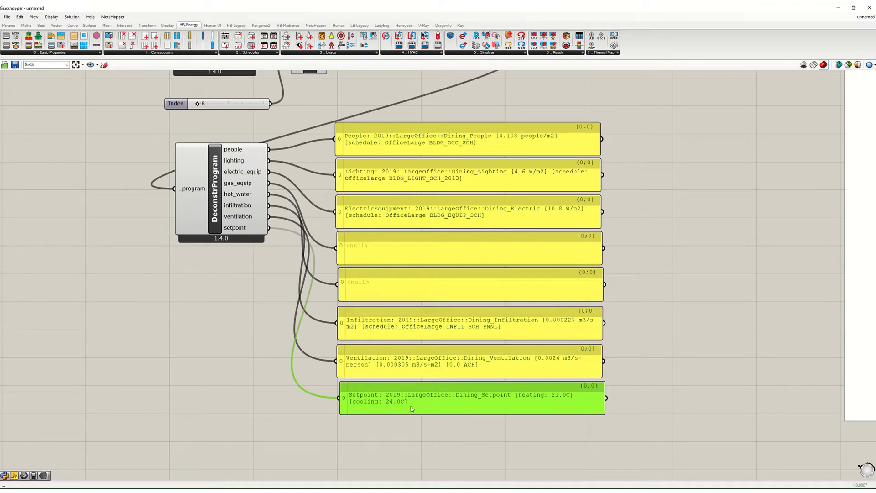
- Move DeconstrProgram down to centre it beside its panels and align the BldgPrograms list with the SearchProg bldg_prog_ input
{"action": "scroll", "coordinate": [410, 406], "scroll_direction": "down", "scroll_amount": 3}
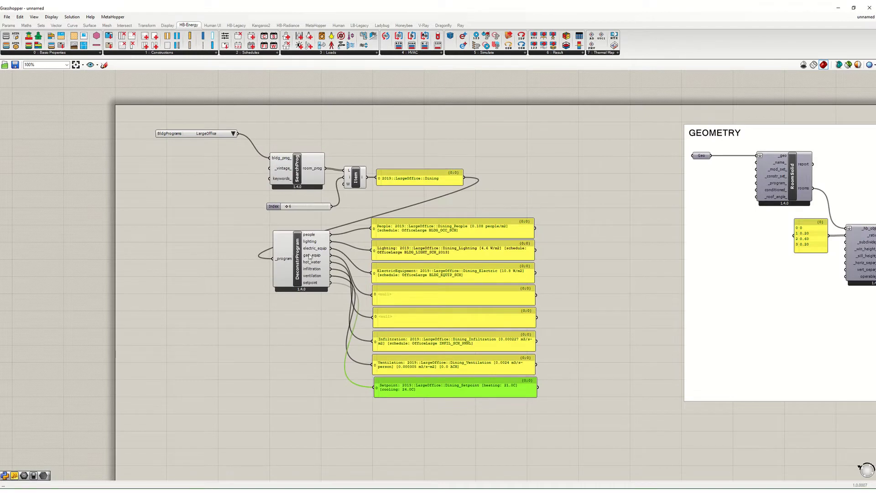
{"action": "left_click_drag", "start_coordinate": [309, 254], "coordinate": [312, 305]}
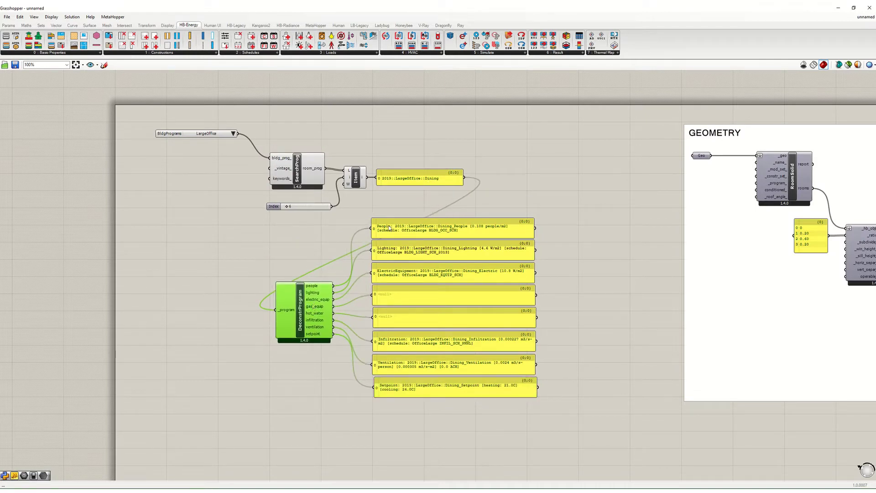
{"action": "left_click", "coordinate": [221, 247]}
{"action": "left_click_drag", "start_coordinate": [173, 136], "coordinate": [184, 156]}
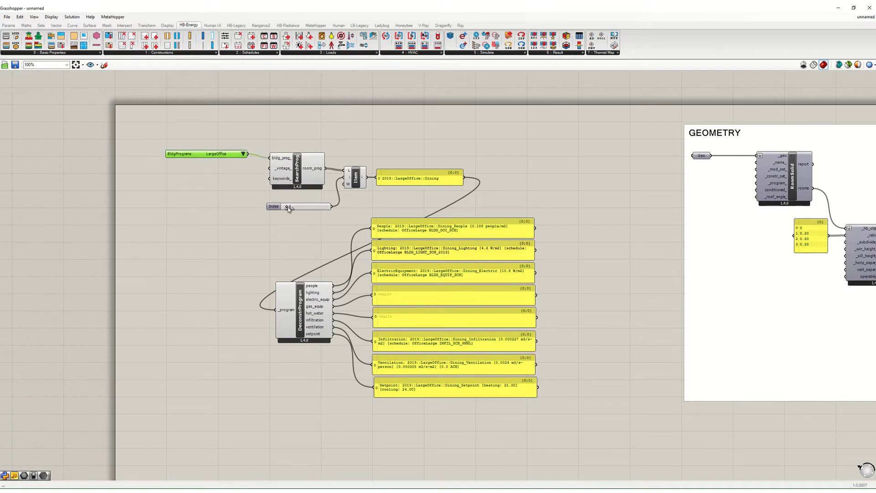
- Step the List Item index slider through 4 and 3 to 2, comparing the room programs' people loads in the panel
{"action": "scroll", "coordinate": [304, 210], "scroll_direction": "up", "scroll_amount": 3}
{"action": "left_click_drag", "start_coordinate": [274, 205], "coordinate": [273, 206]}
{"action": "right_click_drag", "start_coordinate": [336, 240], "coordinate": [322, 173]}
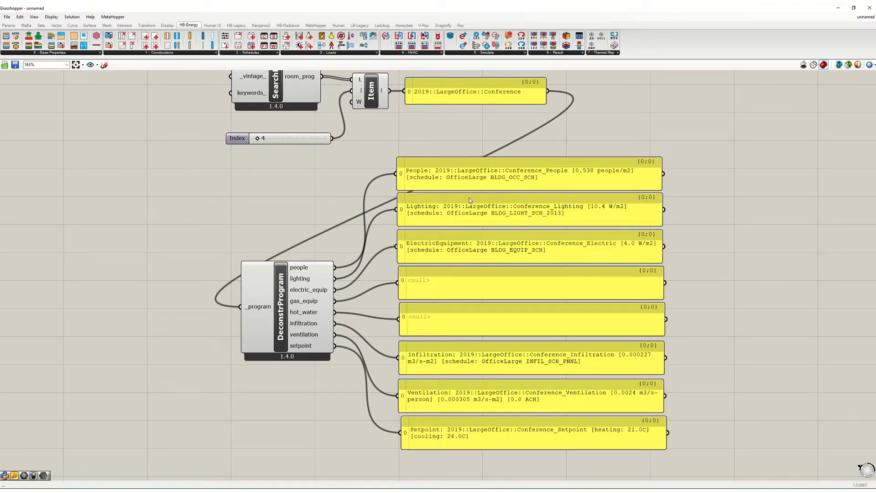
{"action": "left_click", "coordinate": [589, 174]}
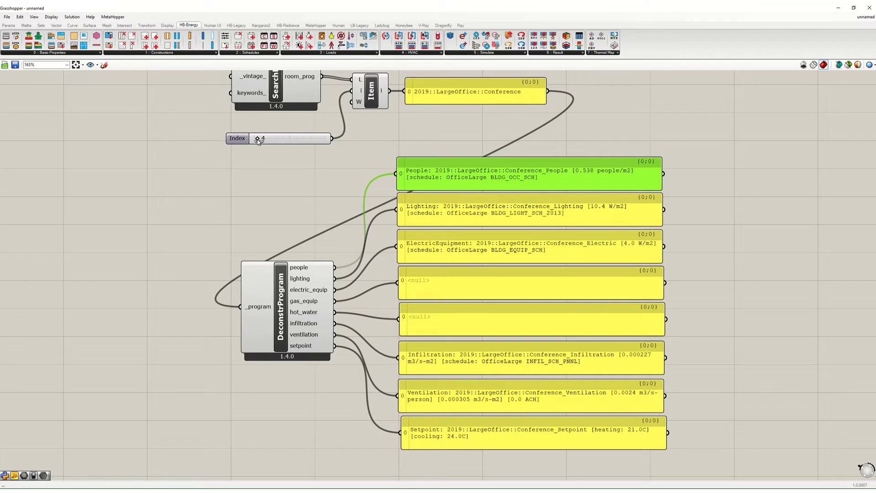
{"action": "left_click_drag", "start_coordinate": [258, 140], "coordinate": [257, 142]}
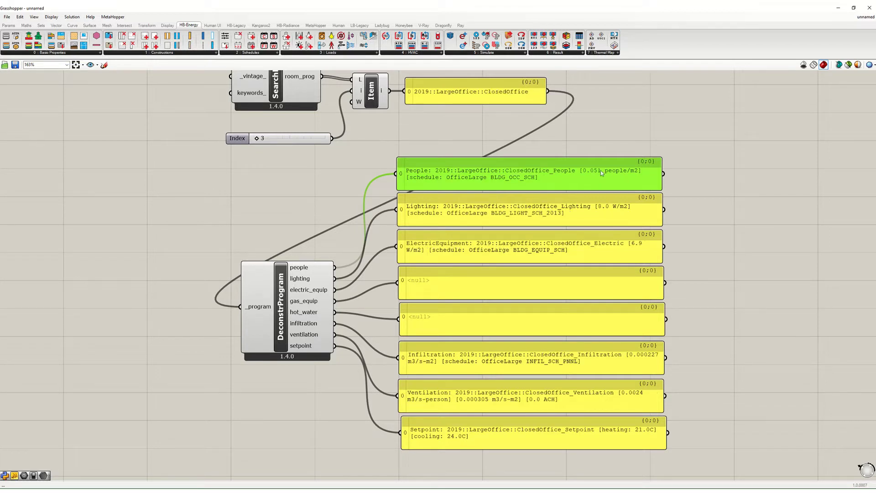
{"action": "left_click_drag", "start_coordinate": [259, 139], "coordinate": [257, 139]}
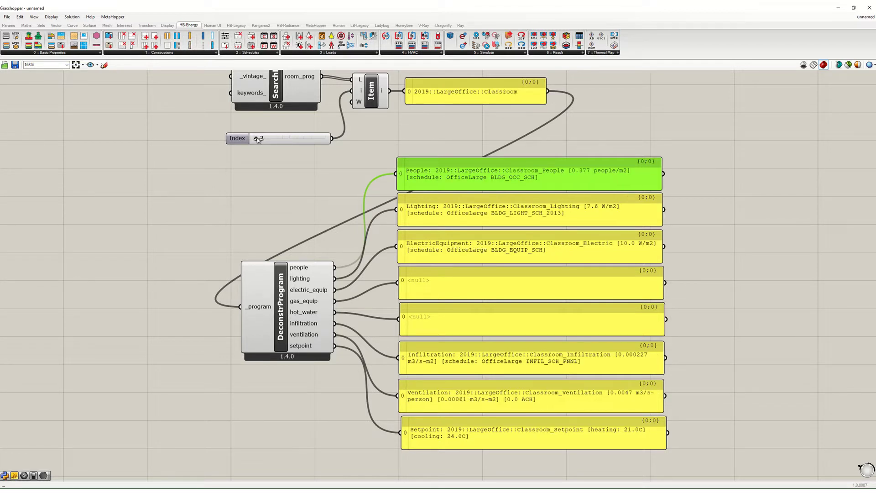
- Switch the BldgPrograms list to MidriseApartment and review the resulting room program's loads and setpoints in the panels
{"action": "left_click", "coordinate": [283, 169]}
{"action": "scroll", "coordinate": [313, 251], "scroll_direction": "down", "scroll_amount": 3}
{"action": "left_click", "coordinate": [223, 110]}
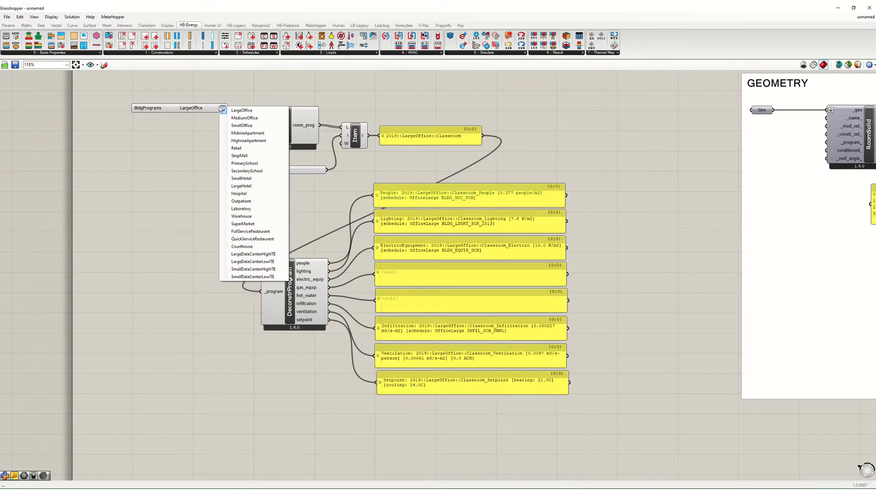
{"action": "left_click", "coordinate": [242, 132]}
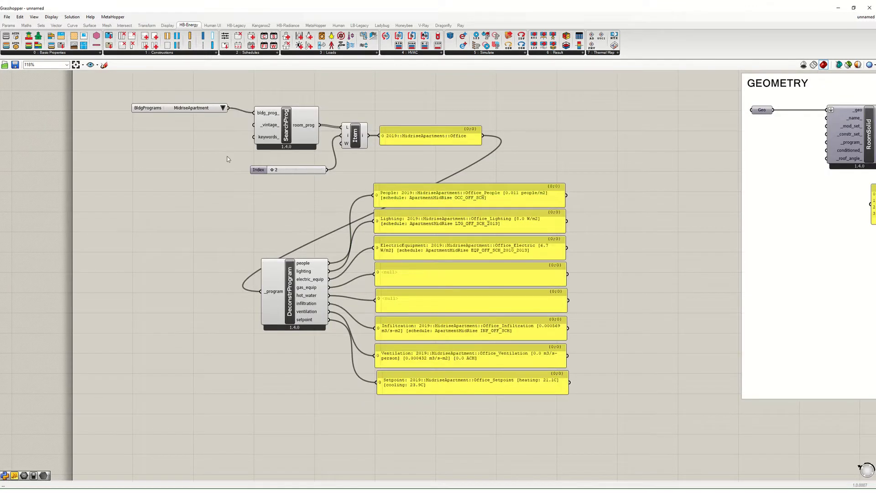
{"action": "scroll", "coordinate": [345, 161], "scroll_direction": "up", "scroll_amount": 2}
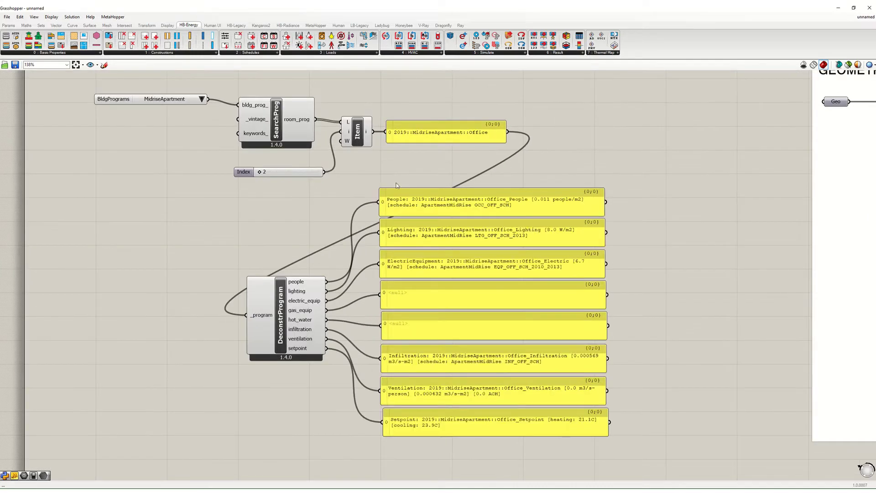
{"action": "right_click_drag", "start_coordinate": [332, 177], "coordinate": [318, 169]}
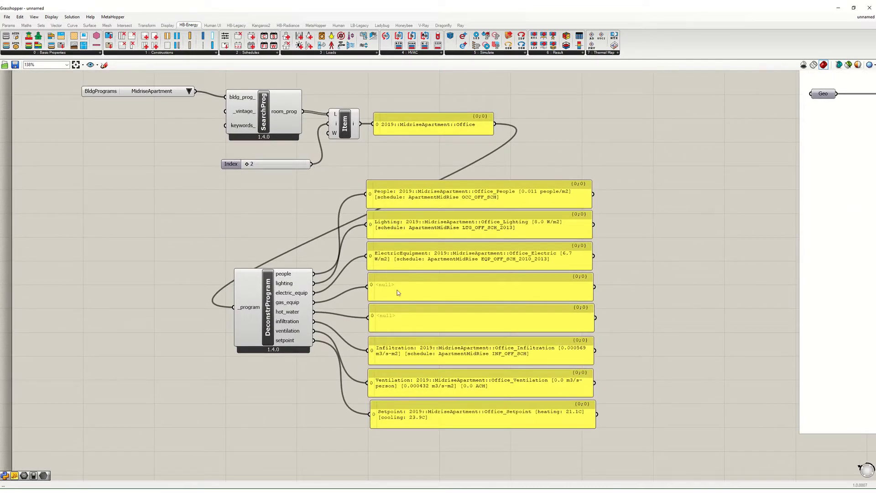
- Nudge DeconstrProgram slightly upward, align the BldgPrograms list with bldg_prog_, and shorten and realign the Index slider below SearchProg
{"action": "left_click_drag", "start_coordinate": [268, 322], "coordinate": [268, 319]}
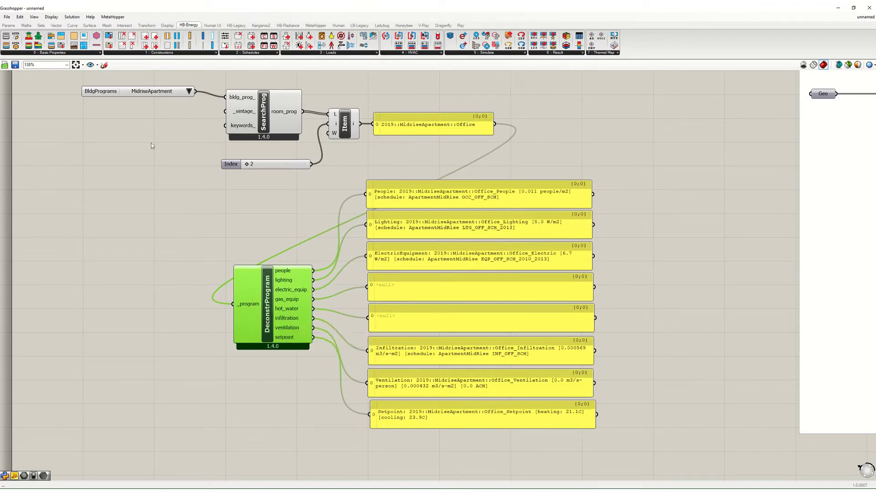
{"action": "left_click_drag", "start_coordinate": [149, 93], "coordinate": [157, 100]}
{"action": "left_click", "coordinate": [175, 178]}
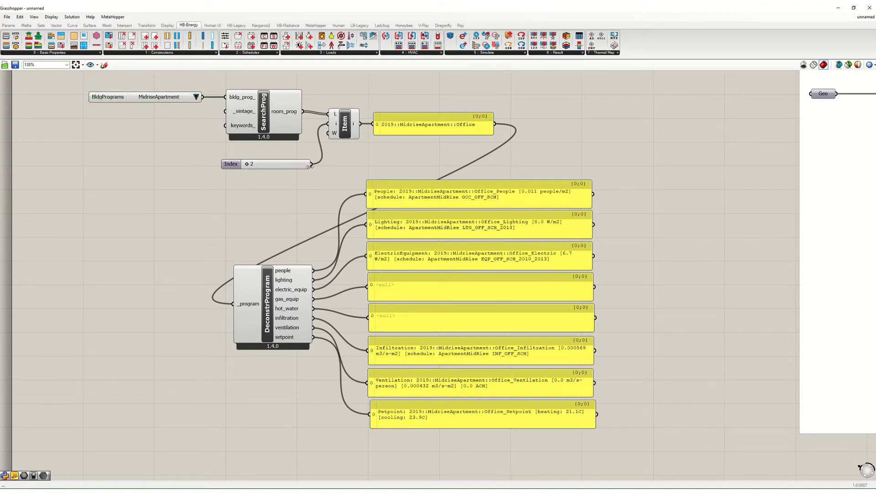
{"action": "left_click_drag", "start_coordinate": [311, 164], "coordinate": [292, 165]}
{"action": "left_click", "coordinate": [231, 163]}
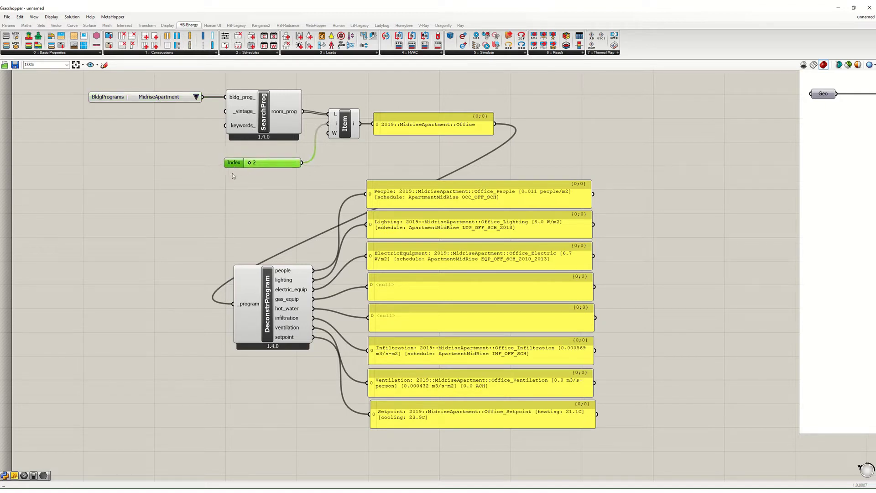
{"action": "right_click_drag", "start_coordinate": [261, 234], "coordinate": [259, 207]}
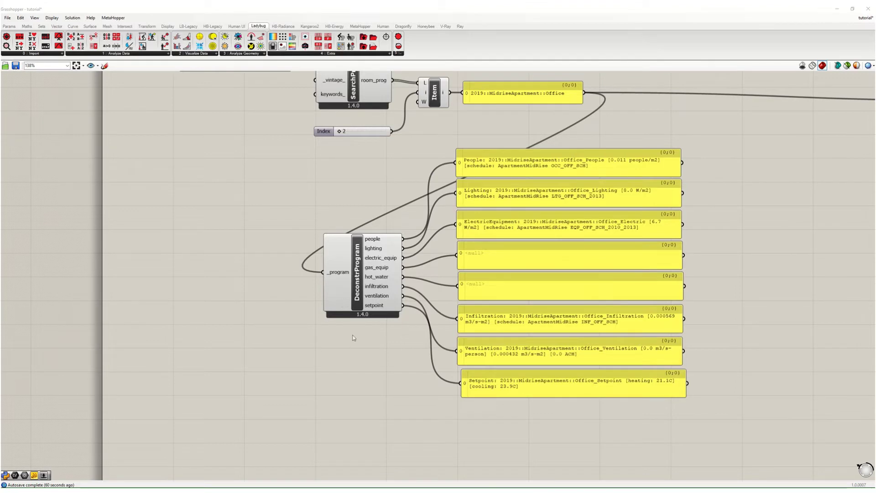
- Add an HB ProgramType component to the canvas below DeconstrProgram
{"action": "scroll", "coordinate": [351, 350], "scroll_direction": "down", "scroll_amount": 3}
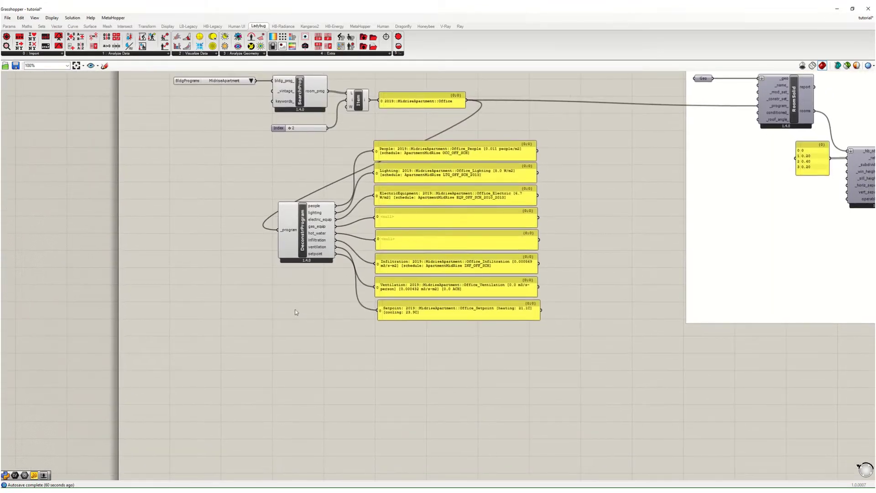
{"action": "left_click", "coordinate": [212, 26]}
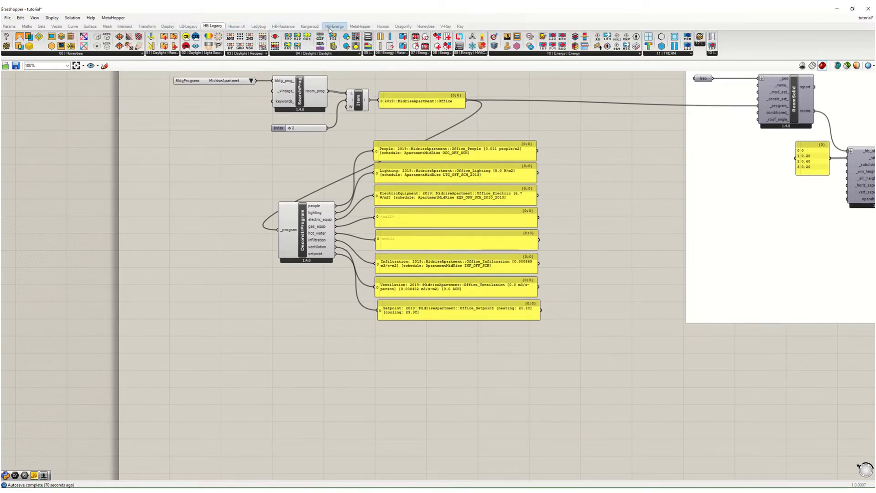
{"action": "left_click", "coordinate": [334, 26]}
{"action": "left_click", "coordinate": [65, 54]}
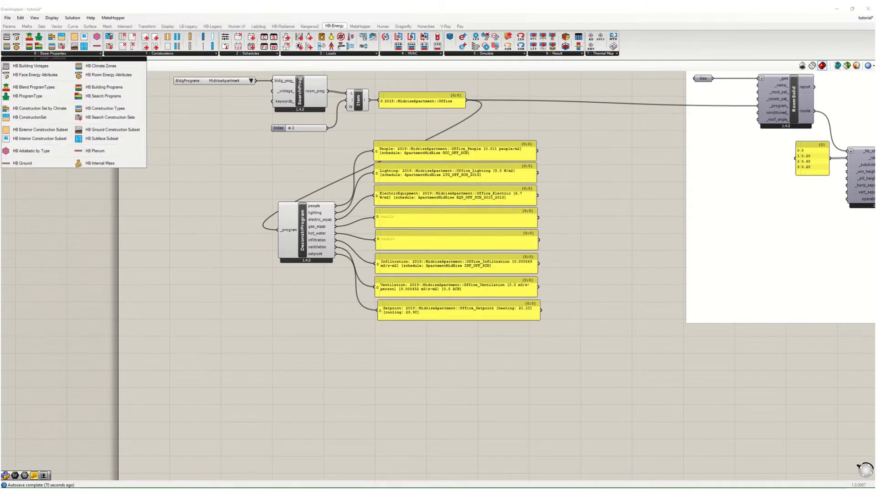
{"action": "left_click", "coordinate": [15, 96]}
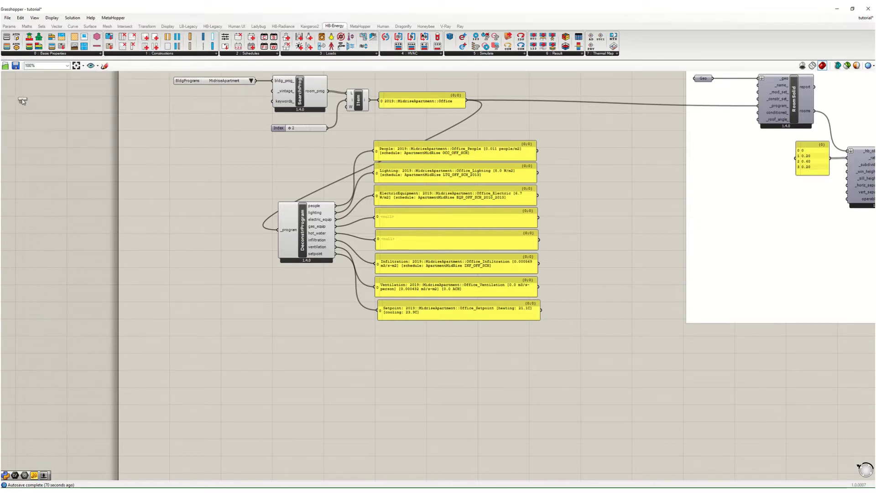
{"action": "left_click", "coordinate": [221, 272]}
{"action": "left_click_drag", "start_coordinate": [228, 275], "coordinate": [332, 364]}
{"action": "scroll", "coordinate": [242, 395], "scroll_direction": "up", "scroll_amount": 3}
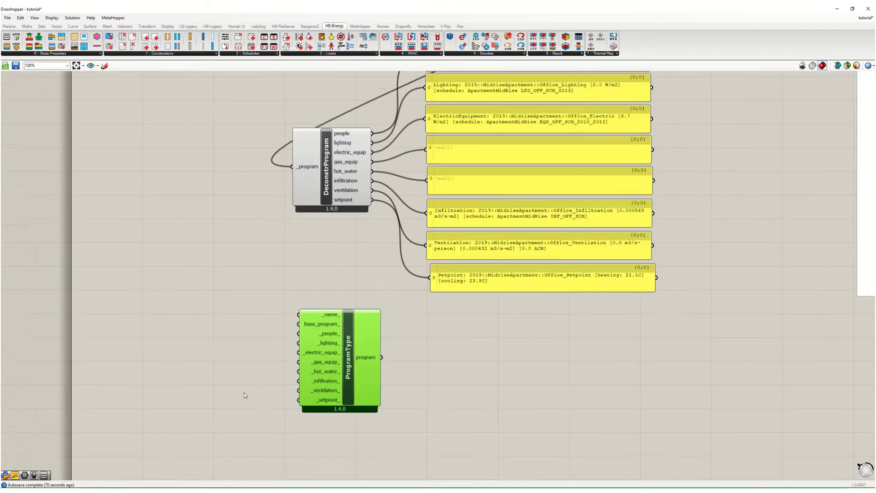
- Create a text panel reading "Custom Program" and connect it to ProgramType's _name_ input
{"action": "double_click", "coordinate": [223, 311]}
{"action": "type", "text": "\"cU"}
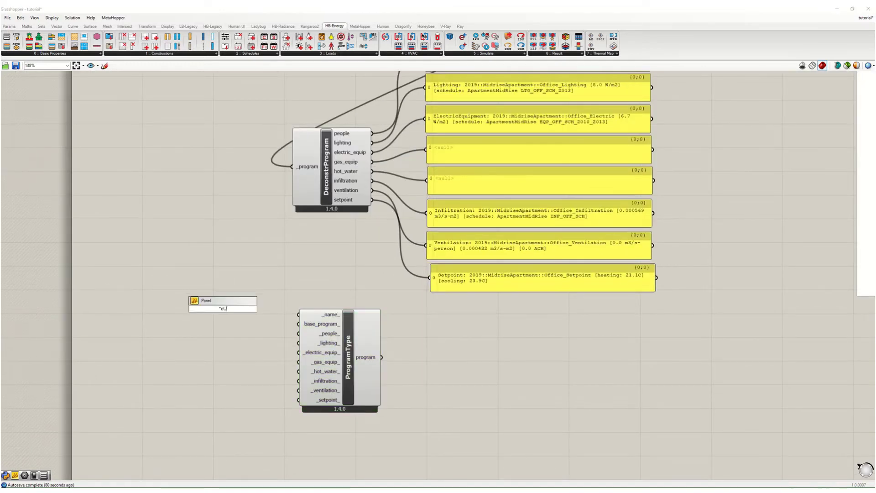
{"action": "type", "text": "stom Program"}
{"action": "key", "text": "Return"}
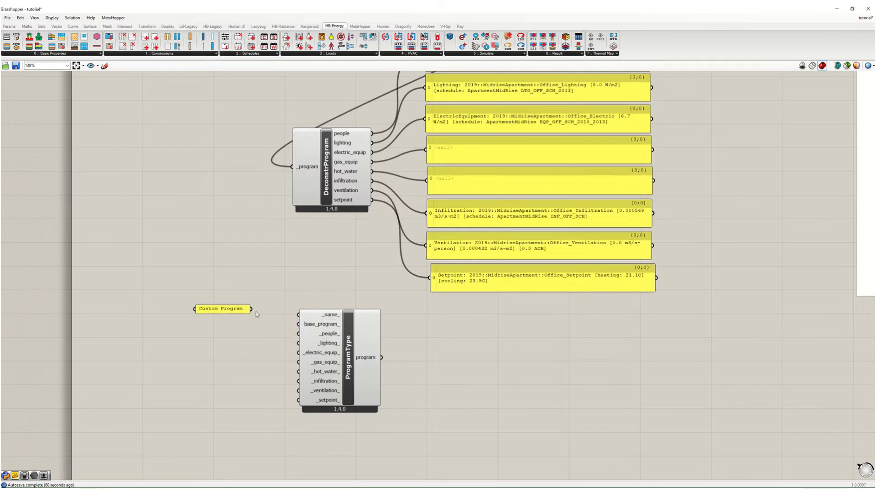
{"action": "left_click_drag", "start_coordinate": [251, 308], "coordinate": [299, 315]}
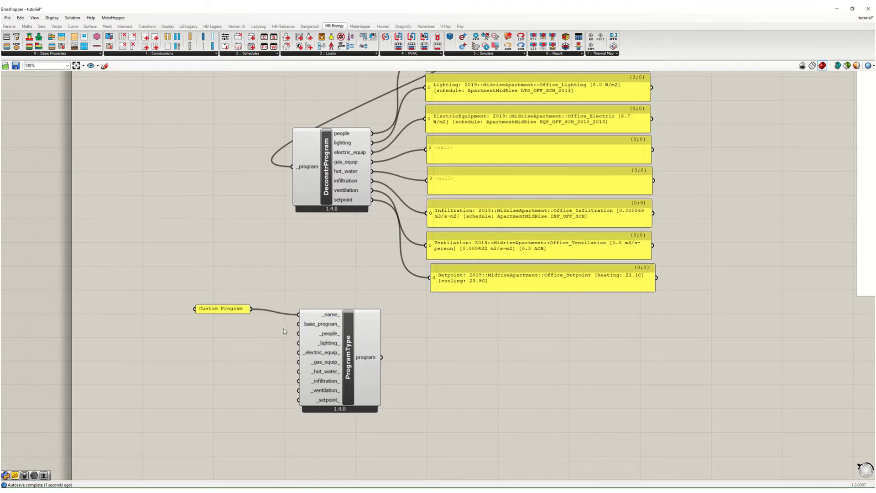
- Add a Data parameter that passes the selected MidriseApartment Office program to ProgramType's base_program_ input, placed below the name panel
{"action": "scroll", "coordinate": [254, 351], "scroll_direction": "down", "scroll_amount": 2}
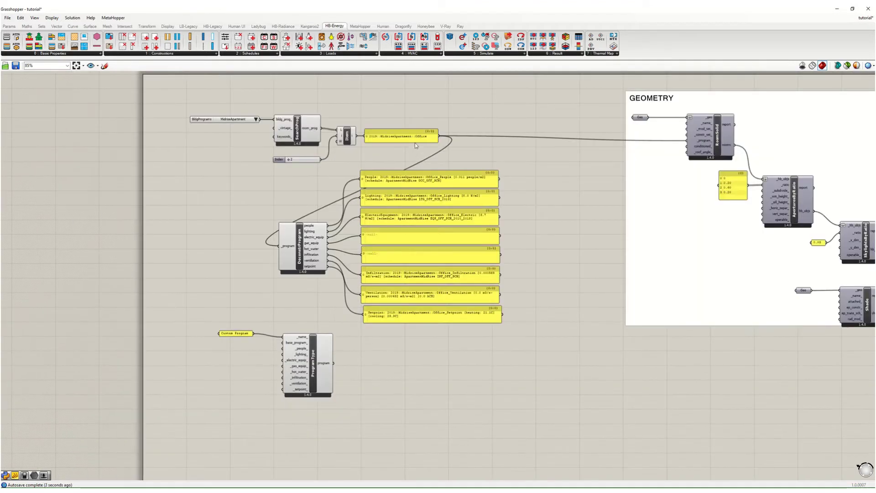
{"action": "left_click_drag", "start_coordinate": [415, 138], "coordinate": [416, 133]}
{"action": "double_click", "coordinate": [228, 362]}
{"action": "type", "text": "data"}
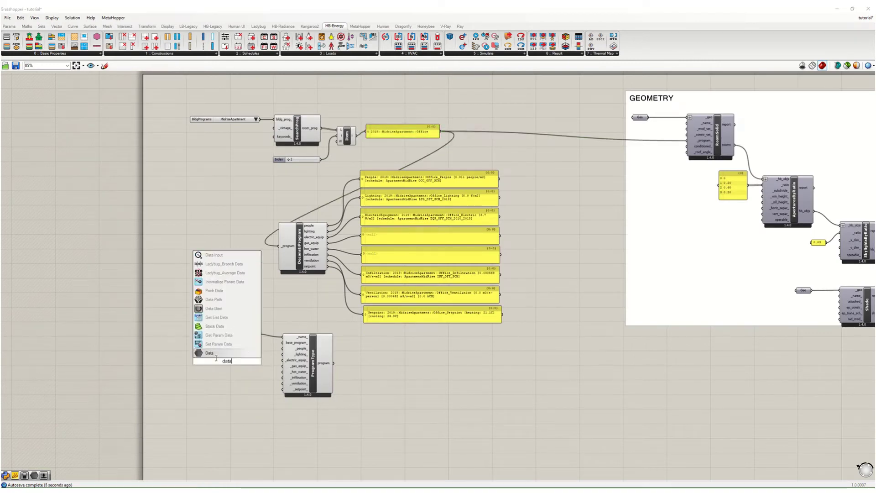
{"action": "key", "text": "Return"}
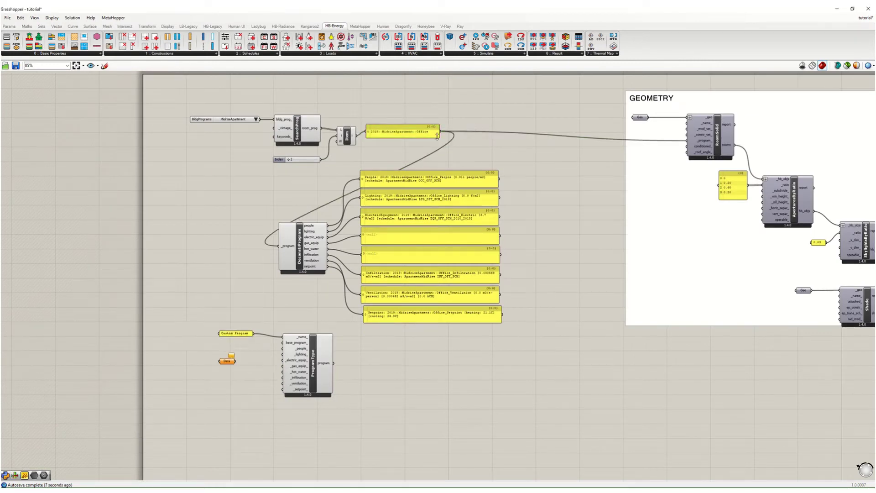
{"action": "left_click_drag", "start_coordinate": [441, 131], "coordinate": [227, 360]}
{"action": "left_click_drag", "start_coordinate": [273, 341], "coordinate": [276, 342]}
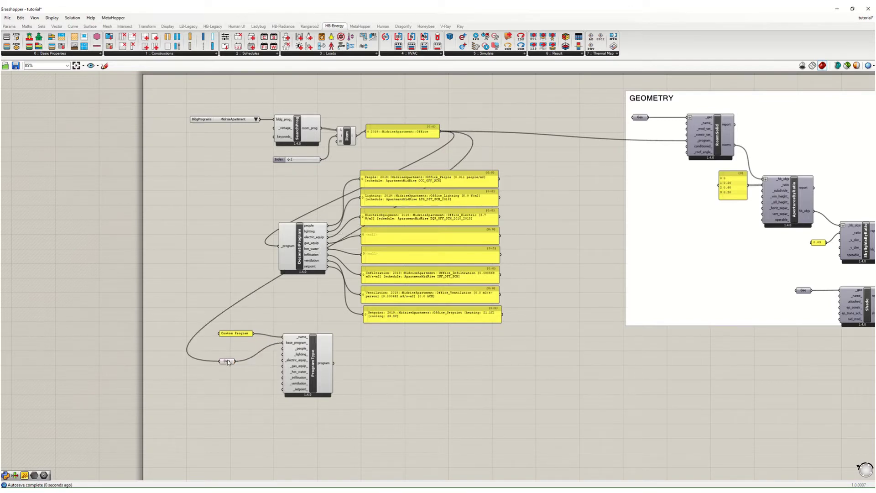
{"action": "left_click_drag", "start_coordinate": [229, 363], "coordinate": [229, 343]}
{"action": "scroll", "coordinate": [222, 367], "scroll_direction": "up", "scroll_amount": 4}
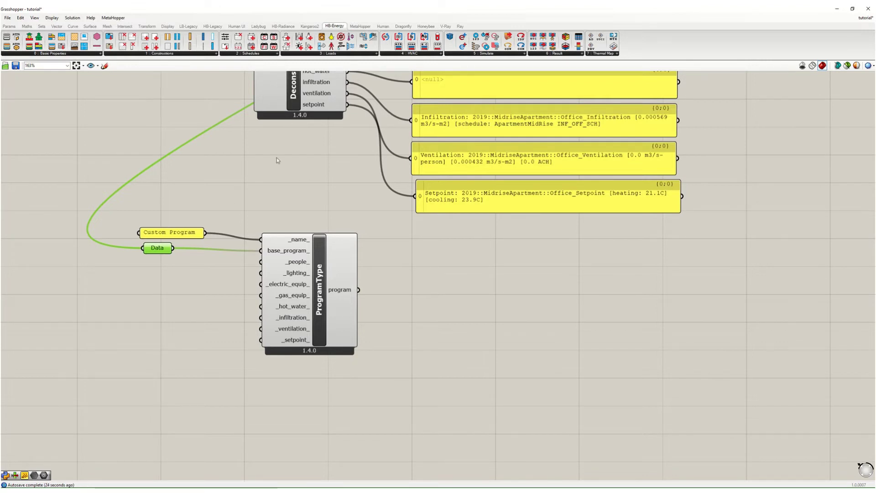
- Add an HB Setpoint component beside ProgramType and connect its output to the _setpoint_ input
{"action": "left_click", "coordinate": [326, 53]}
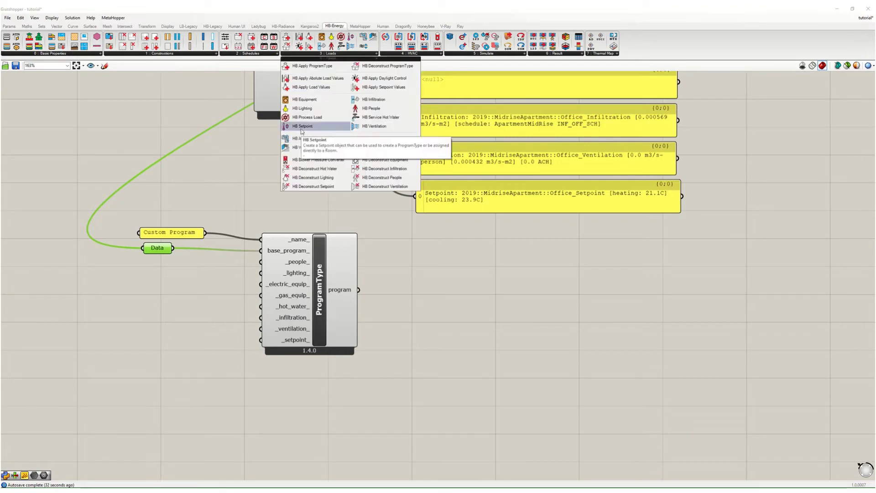
{"action": "left_click_drag", "start_coordinate": [303, 126], "coordinate": [261, 340]}
{"action": "left_click_drag", "start_coordinate": [203, 354], "coordinate": [213, 357]}
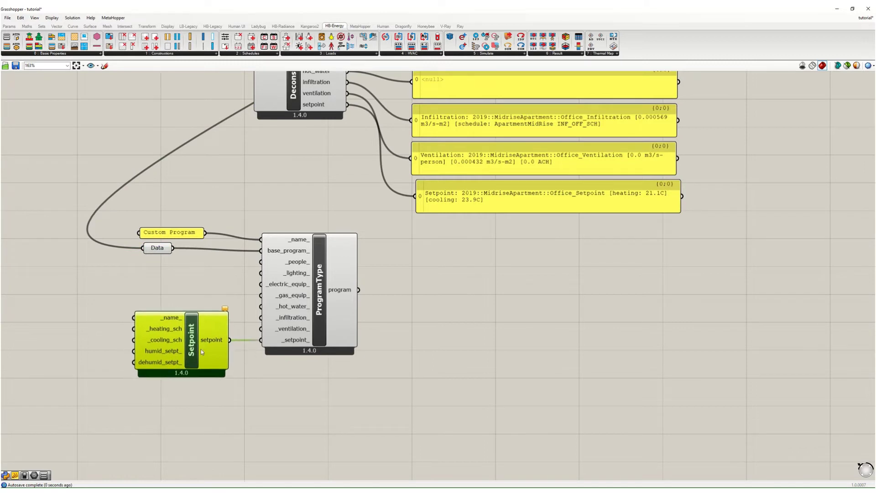
- Duplicate the Custom Program panel above the Setpoint component and change the copy's text to "Custom Setpoint"
{"action": "left_click", "coordinate": [181, 231]}
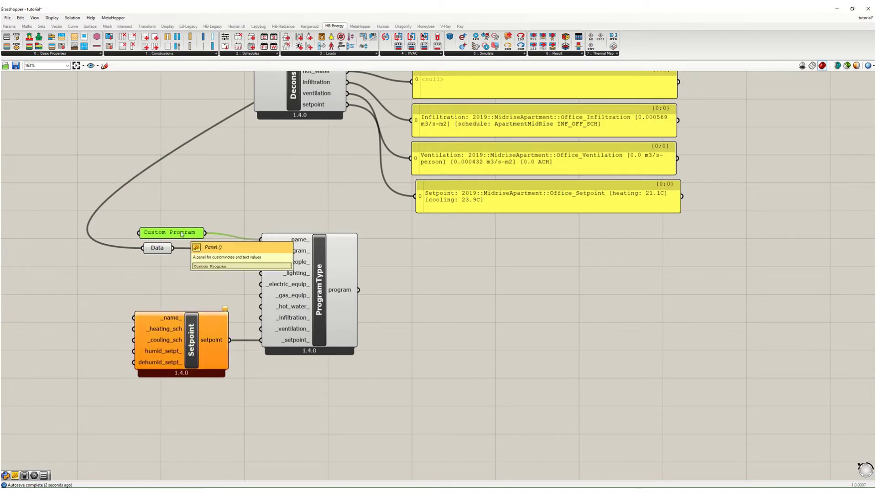
{"action": "key", "text": "ctrl+c"}
{"action": "key", "text": "ctrl+v"}
{"action": "left_click_drag", "start_coordinate": [188, 242], "coordinate": [71, 303]}
{"action": "double_click", "coordinate": [82, 302]}
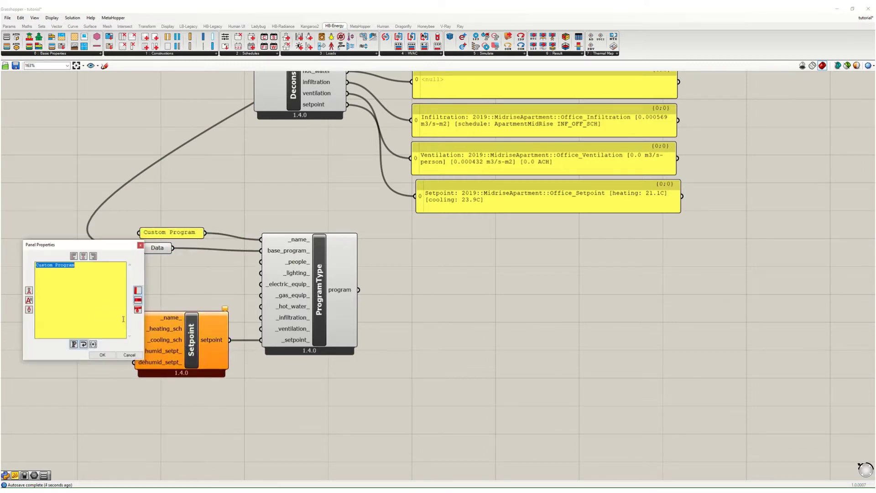
{"action": "left_click", "coordinate": [123, 319]}
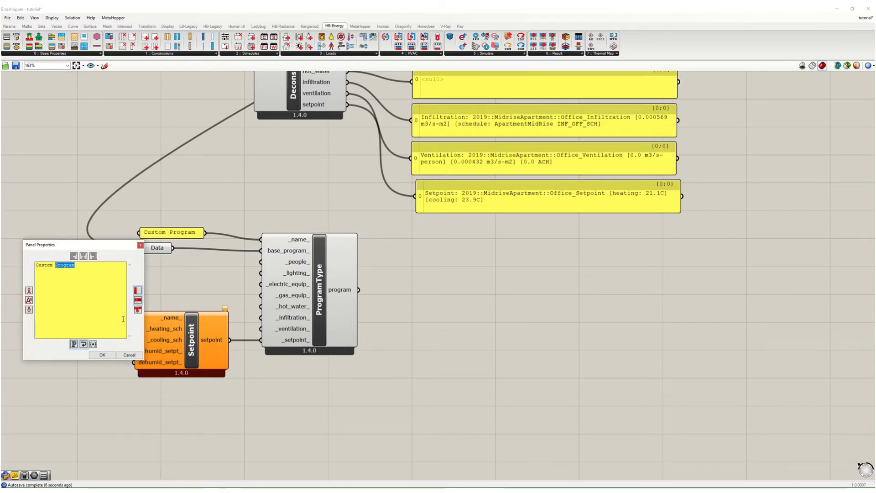
{"action": "type", "text": "Setpoint"}
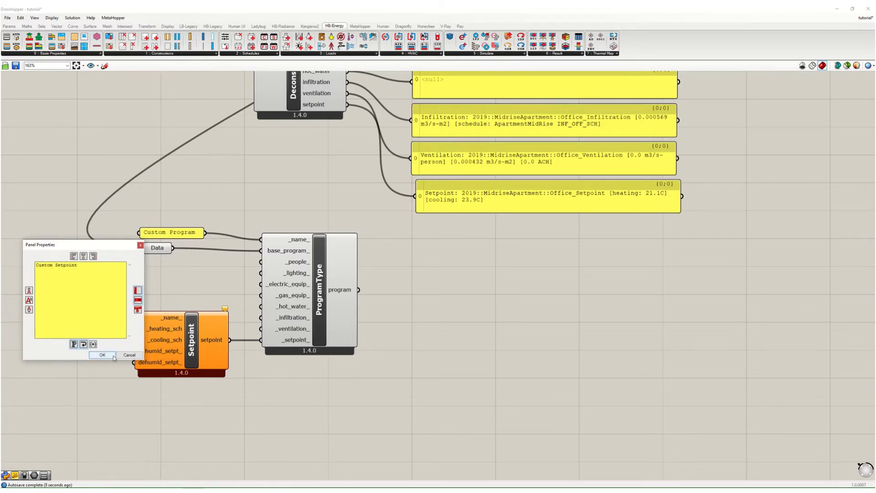
{"action": "left_click", "coordinate": [103, 355]}
- Change the copied panel's text to "NoHVAC Setpoint" and connect it to Setpoint's _name_ input
{"action": "type", "text": "NoHVAC"}
{"action": "key", "text": "Delete"}
{"action": "key", "text": "Delete"}
{"action": "key", "text": "Delete"}
{"action": "left_click", "coordinate": [103, 355]}
{"action": "left_click_drag", "start_coordinate": [108, 302], "coordinate": [88, 296]}
{"action": "right_click_drag", "start_coordinate": [93, 333], "coordinate": [238, 306]}
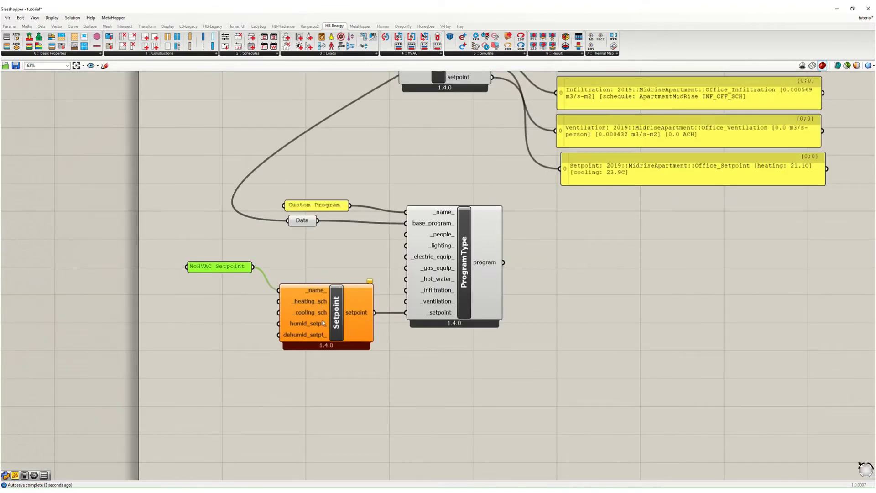
- Add an HB Constant Schedule beside Setpoint and feed its _values input from a narrowed copy of the name panel set to 0
{"action": "left_click", "coordinate": [235, 54]}
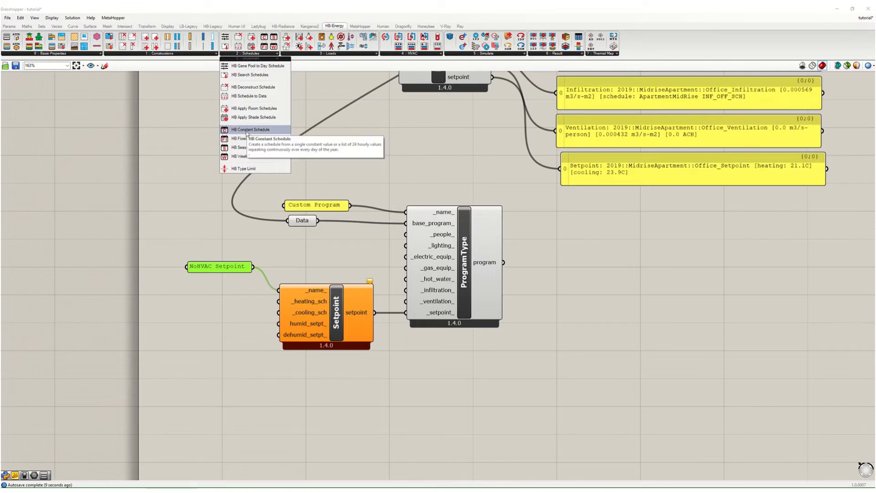
{"action": "left_click_drag", "start_coordinate": [250, 130], "coordinate": [210, 328]}
{"action": "left_click", "coordinate": [220, 267]}
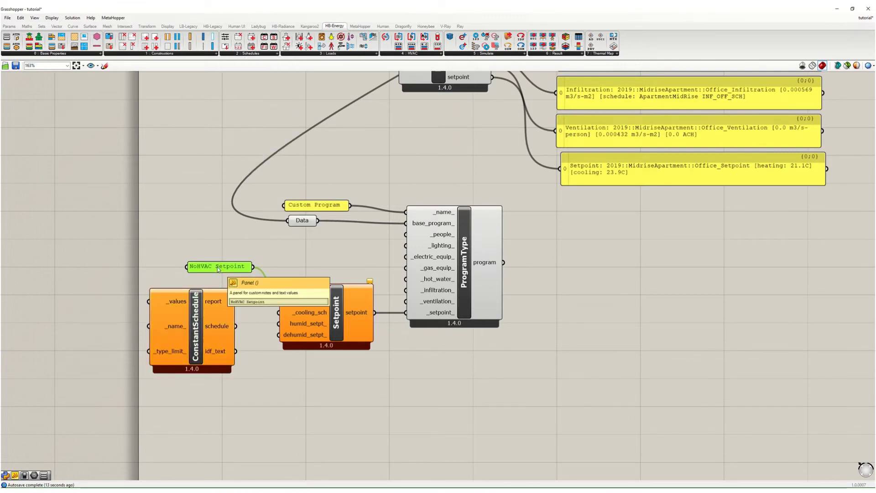
{"action": "left_click_drag", "start_coordinate": [220, 268], "coordinate": [94, 303], "text": "alt"}
{"action": "double_click", "coordinate": [93, 301]}
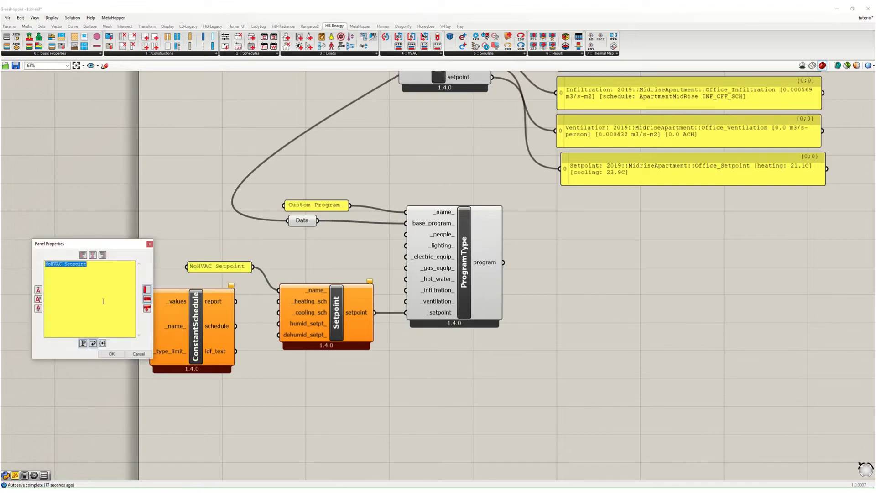
{"action": "type", "text": "0"}
{"action": "left_click", "coordinate": [111, 354]}
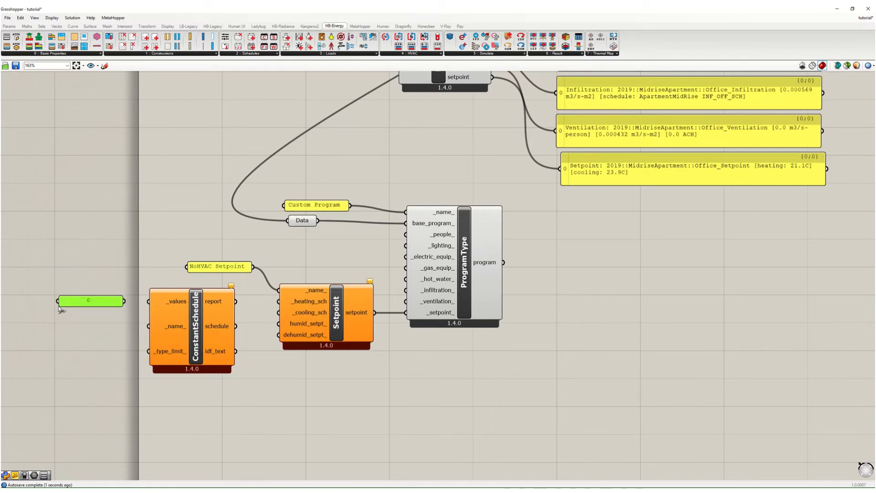
{"action": "left_click_drag", "start_coordinate": [59, 303], "coordinate": [103, 328]}
- Set the text of the panel beside ConstantSchedule's _name_ to "0C Sched" and connect it to that input
{"action": "double_click", "coordinate": [102, 327]}
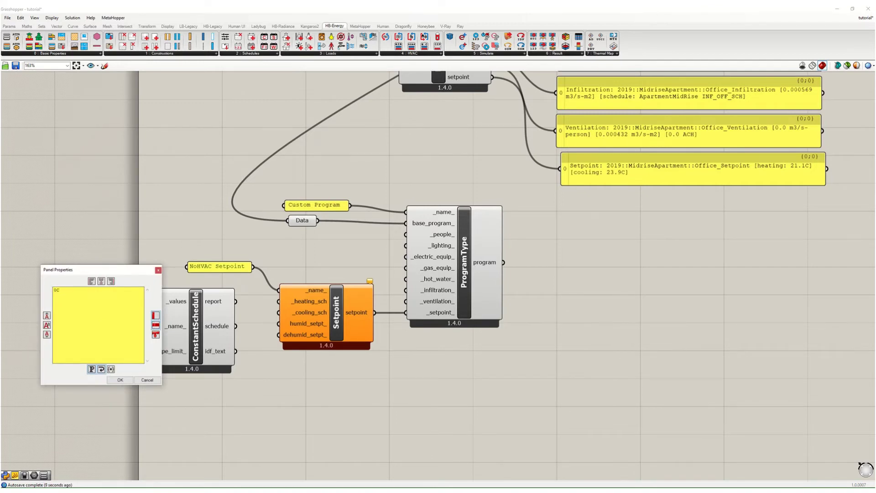
{"action": "type", "text": "0C Sched"}
{"action": "left_click", "coordinate": [120, 380]}
{"action": "left_click_drag", "start_coordinate": [117, 328], "coordinate": [149, 326]}
{"action": "left_click_drag", "start_coordinate": [87, 327], "coordinate": [77, 327]}
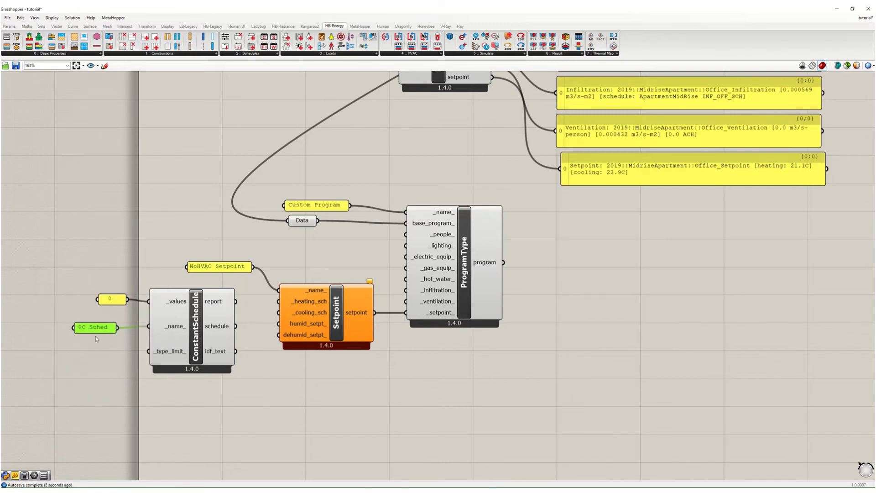
- Duplicate the schedule name panel beside ConstantSchedule's _type_limit_ input and set the copy's text to "Temperature"
{"action": "mouse_move", "coordinate": [170, 356]}
{"action": "left_click_drag", "start_coordinate": [102, 330], "coordinate": [102, 365]}
{"action": "key", "text": "ctrl+c"}
{"action": "key", "text": "ctrl+v"}
{"action": "double_click", "coordinate": [102, 365]}
{"action": "type", "text": "Tem"}
{"action": "left_click", "coordinate": [115, 420]}
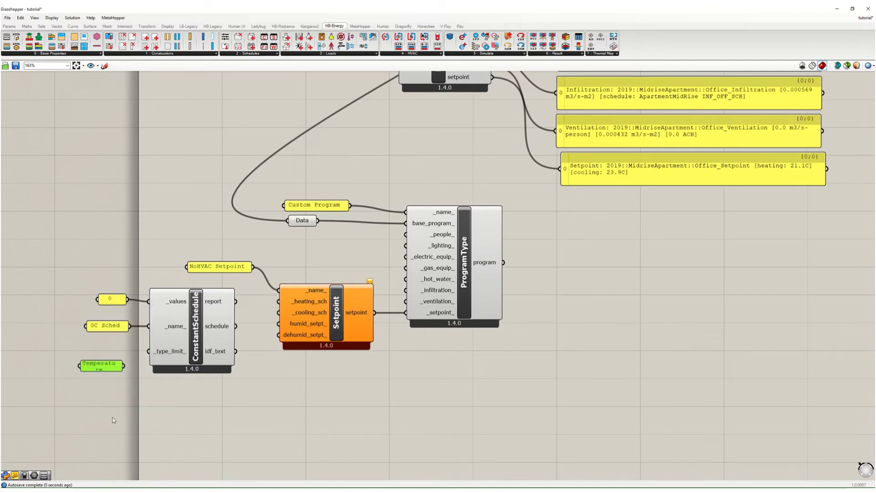
- Widen the Temperature panel, connect it to ConstantSchedule's _type_limit_ input, and line up the three input panels beside the component
{"action": "left_click_drag", "start_coordinate": [79, 369], "coordinate": [61, 368]}
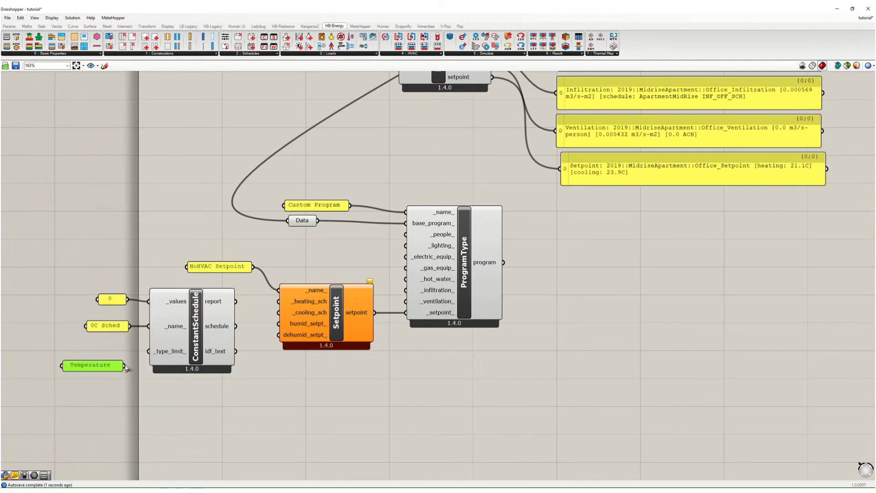
{"action": "left_click_drag", "start_coordinate": [130, 363], "coordinate": [112, 297]}
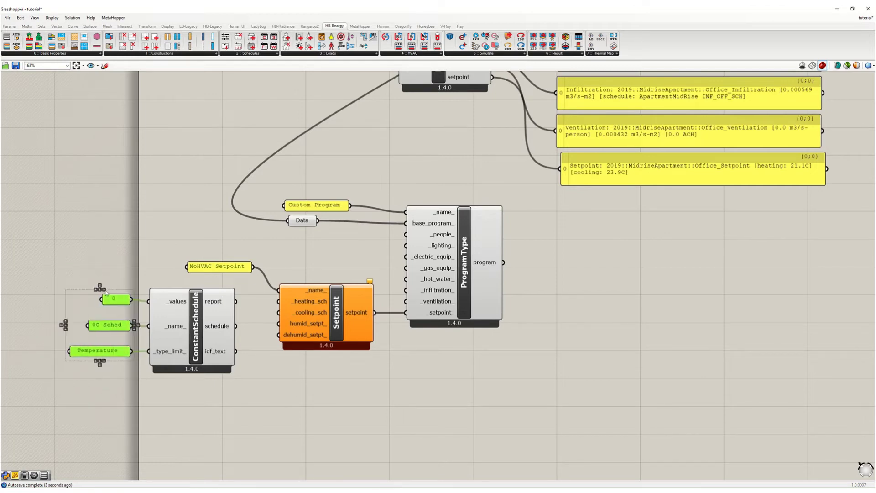
{"action": "left_click", "coordinate": [172, 258]}
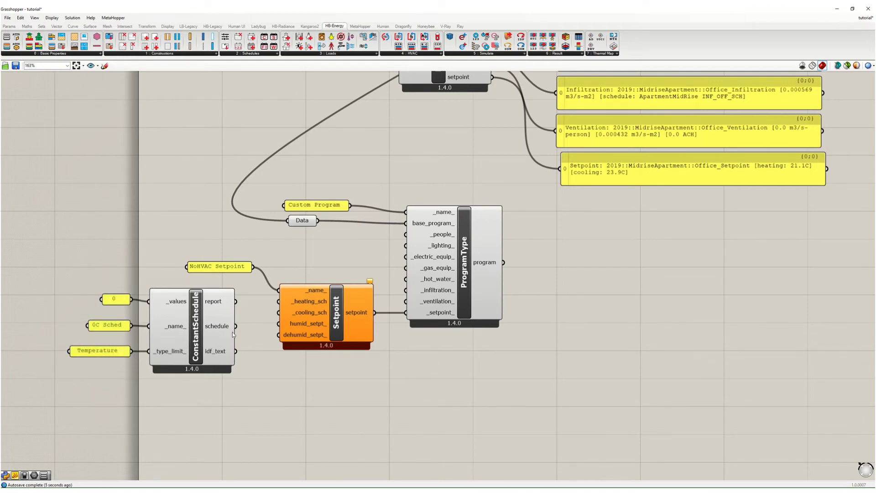
- Connect ConstantSchedule's schedule output to Setpoint's _heating_sch input, and duplicate the schedule component with its three panels directly below
{"action": "left_click_drag", "start_coordinate": [238, 330], "coordinate": [278, 302]}
{"action": "scroll", "coordinate": [256, 351], "scroll_direction": "down", "scroll_amount": 2}
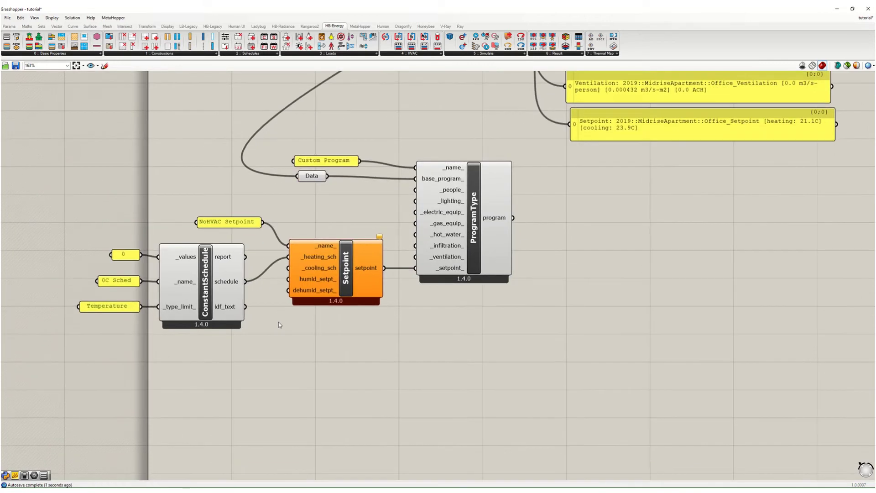
{"action": "left_click_drag", "start_coordinate": [254, 345], "coordinate": [105, 253]}
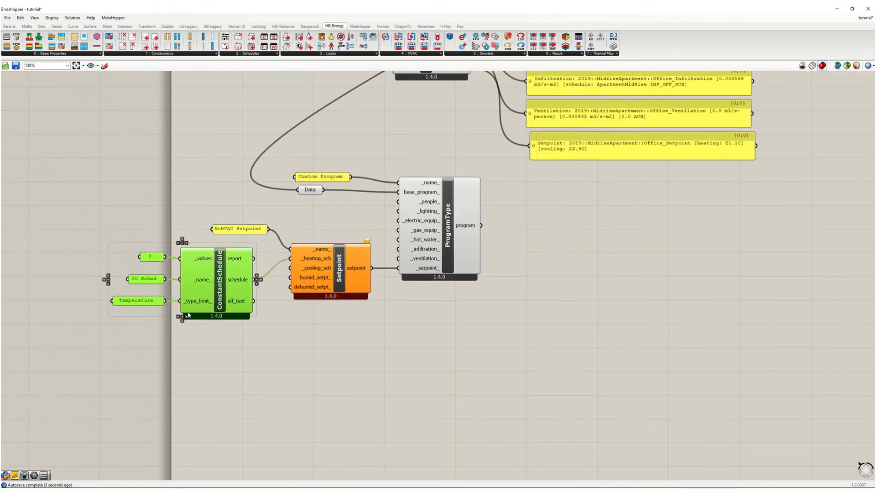
{"action": "left_click_drag", "start_coordinate": [190, 267], "coordinate": [192, 347]}
{"action": "left_click", "coordinate": [153, 331]}
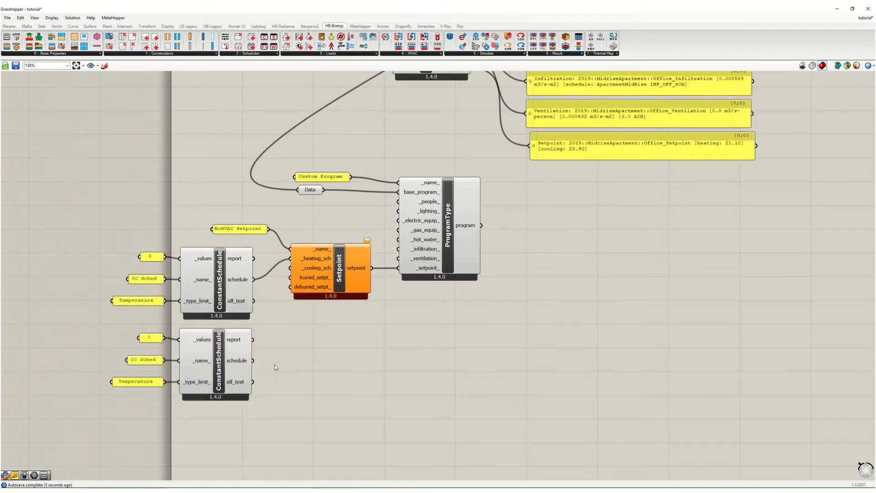
- Set the duplicated ConstantSchedule's _values panel to 50
{"action": "left_click", "coordinate": [154, 338]}
{"action": "double_click", "coordinate": [155, 339]}
{"action": "type", "text": "50"}
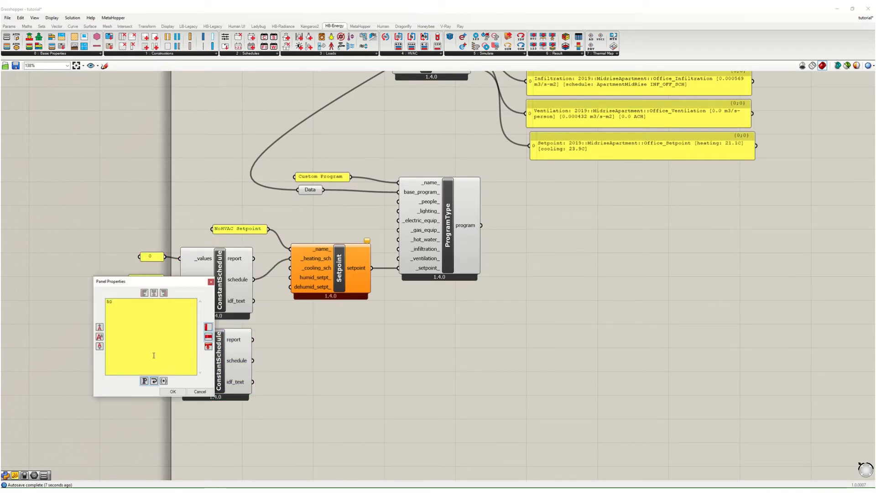
{"action": "left_click", "coordinate": [173, 391]}
- Rename the duplicated schedule "50C Sched" in its name panel and connect its schedule output to Setpoint's _cooling_sch input
{"action": "double_click", "coordinate": [147, 361]}
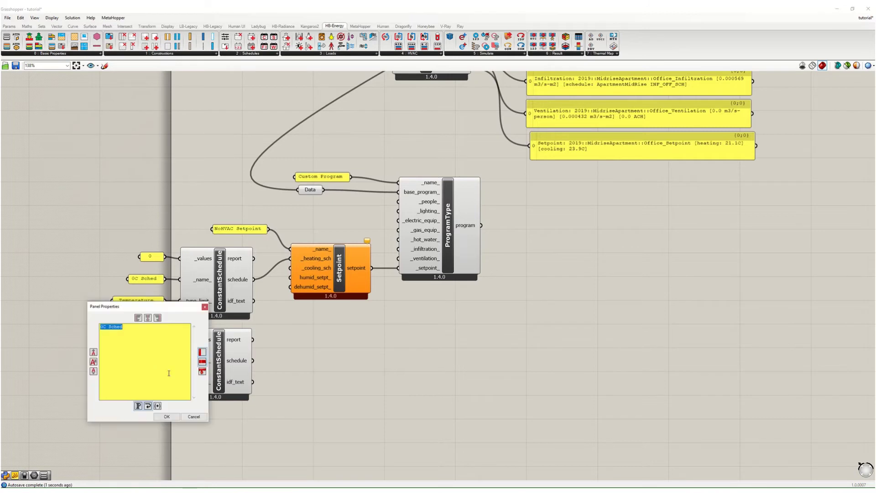
{"action": "key", "text": "Left"}
{"action": "left_click", "coordinate": [174, 418]}
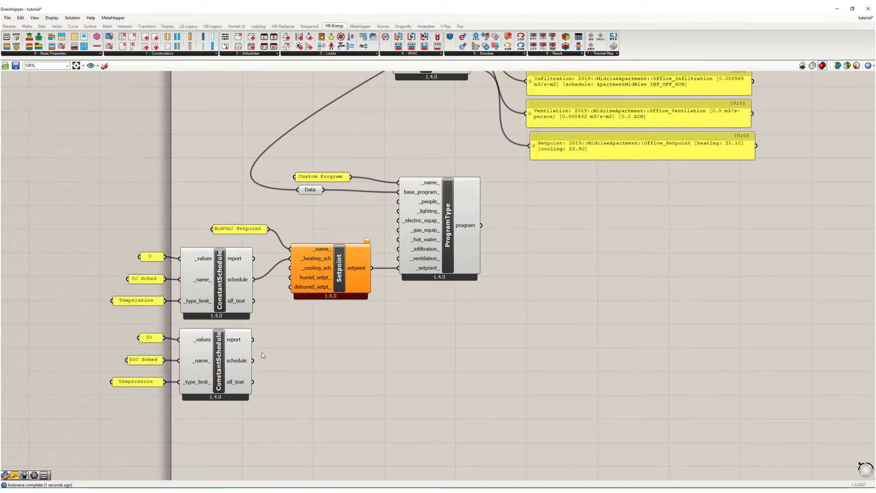
{"action": "left_click_drag", "start_coordinate": [254, 360], "coordinate": [290, 268]}
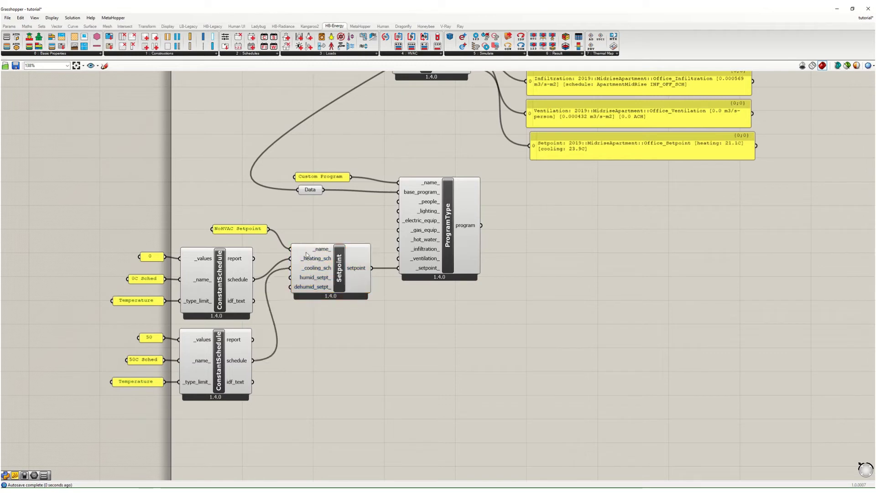
{"action": "right_click_drag", "start_coordinate": [278, 331], "coordinate": [234, 349]}
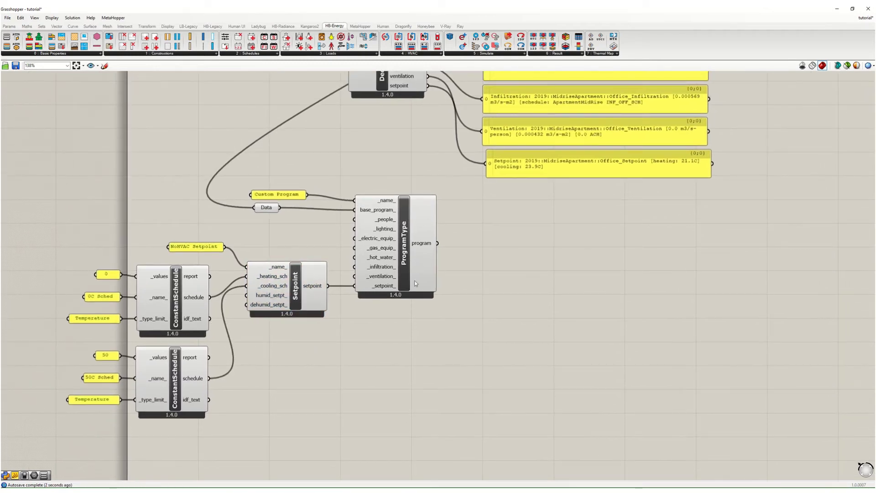
- Group the ProgramType, Setpoint and both ConstantSchedule components together with their input panels
{"action": "scroll", "coordinate": [191, 319], "scroll_direction": "down", "scroll_amount": 2}
{"action": "left_click_drag", "start_coordinate": [65, 178], "coordinate": [431, 425]}
{"action": "middle_click", "coordinate": [369, 372]}
{"action": "left_click", "coordinate": [370, 351]}
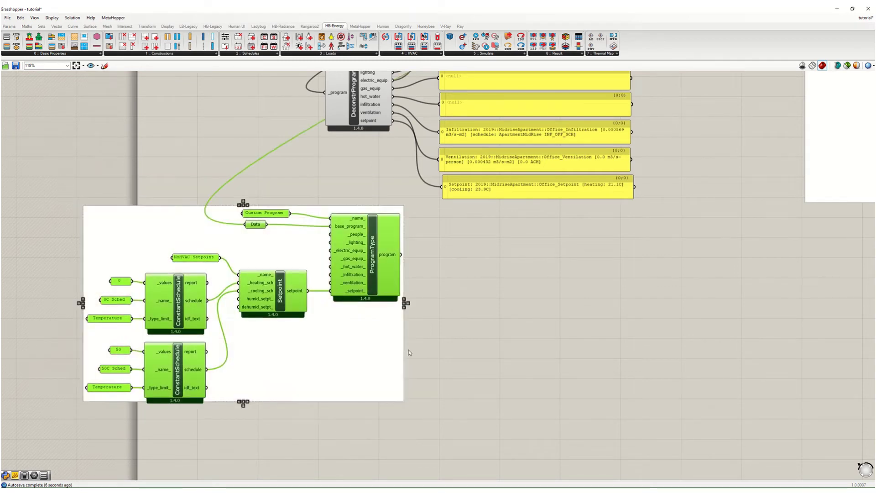
{"action": "left_click", "coordinate": [445, 357]}
{"action": "left_click_drag", "start_coordinate": [364, 345], "coordinate": [450, 355]}
{"action": "left_click", "coordinate": [524, 309]}
- Connect the custom ProgramType's program output to the _program_ input of RoomSolid in the GEOMETRY group
{"action": "right_click_drag", "start_coordinate": [508, 313], "coordinate": [412, 307]}
{"action": "scroll", "coordinate": [391, 294], "scroll_direction": "up", "scroll_amount": 3}
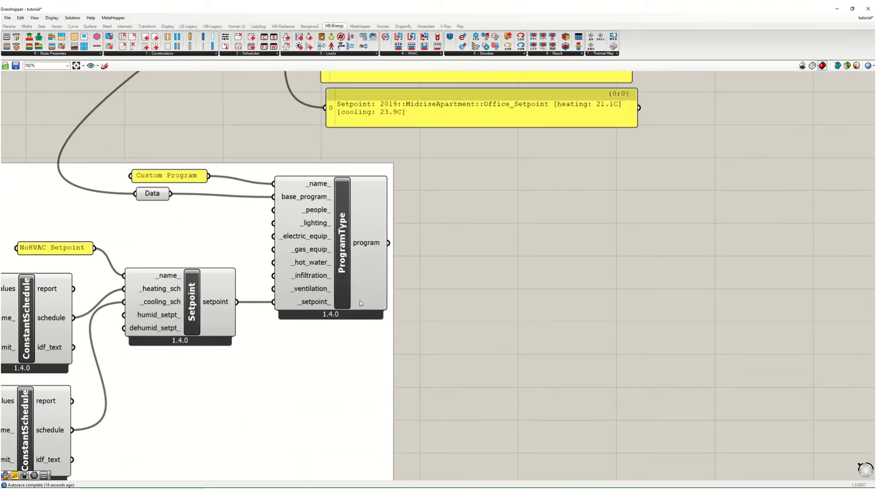
{"action": "mouse_move", "coordinate": [367, 246]}
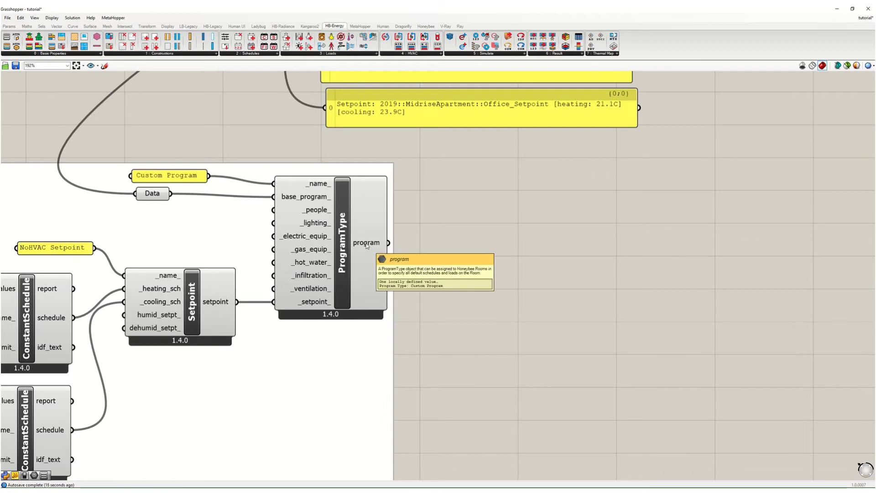
{"action": "left_click_drag", "start_coordinate": [389, 243], "coordinate": [713, 214]}
- Review the wiring from the MidriseApartment Office panel through the custom ProgramType to RoomSolid
{"action": "scroll", "coordinate": [342, 315], "scroll_direction": "down", "scroll_amount": 5}
{"action": "scroll", "coordinate": [554, 140], "scroll_direction": "up", "scroll_amount": 5}
{"action": "scroll", "coordinate": [623, 232], "scroll_direction": "down", "scroll_amount": 2}
{"action": "scroll", "coordinate": [245, 203], "scroll_direction": "up", "scroll_amount": 2}
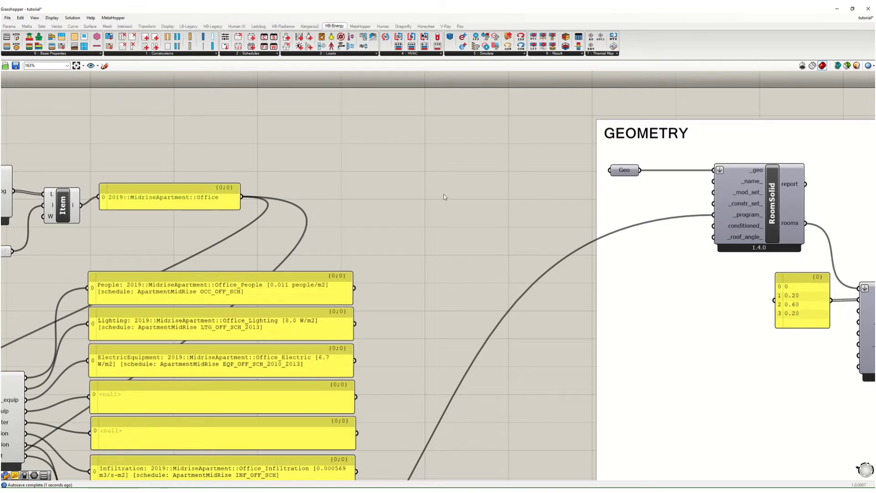
{"action": "scroll", "coordinate": [444, 193], "scroll_direction": "down", "scroll_amount": 3}
{"action": "left_click", "coordinate": [270, 169]}
{"action": "right_click_drag", "start_coordinate": [197, 475], "coordinate": [233, 345]}
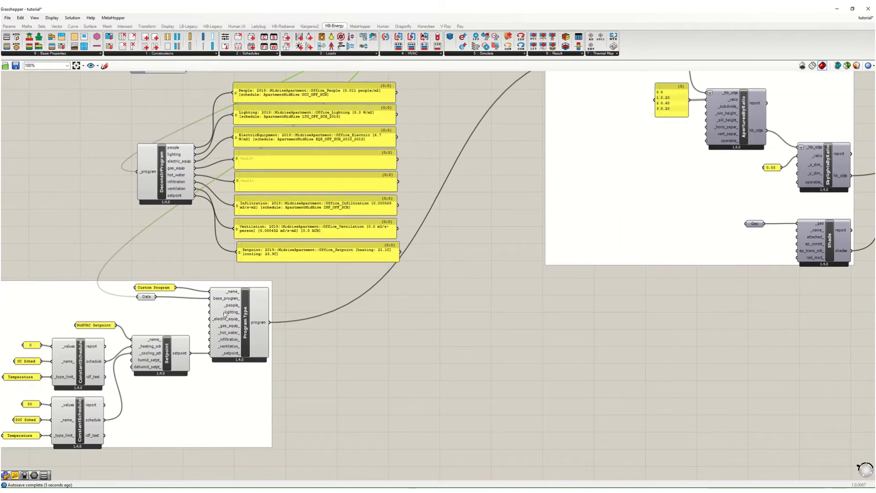
{"action": "right_click_drag", "start_coordinate": [233, 297], "coordinate": [233, 308]}
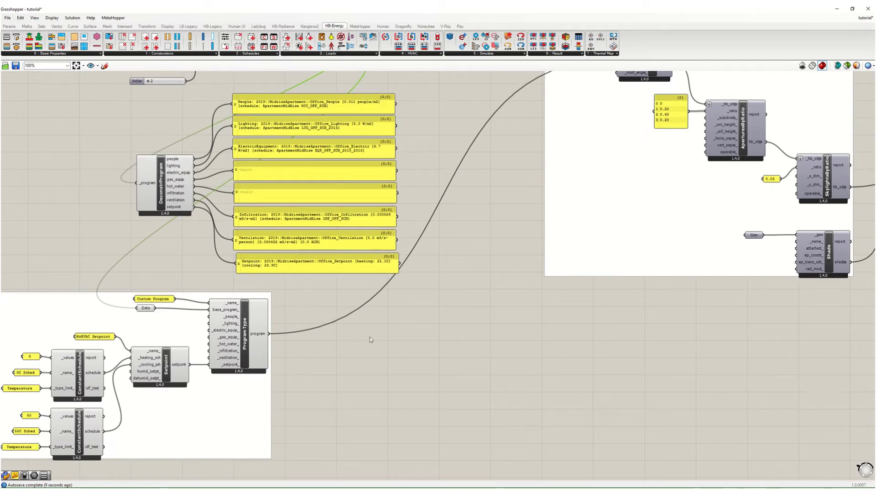
{"action": "scroll", "coordinate": [392, 359], "scroll_direction": "down", "scroll_amount": 3}
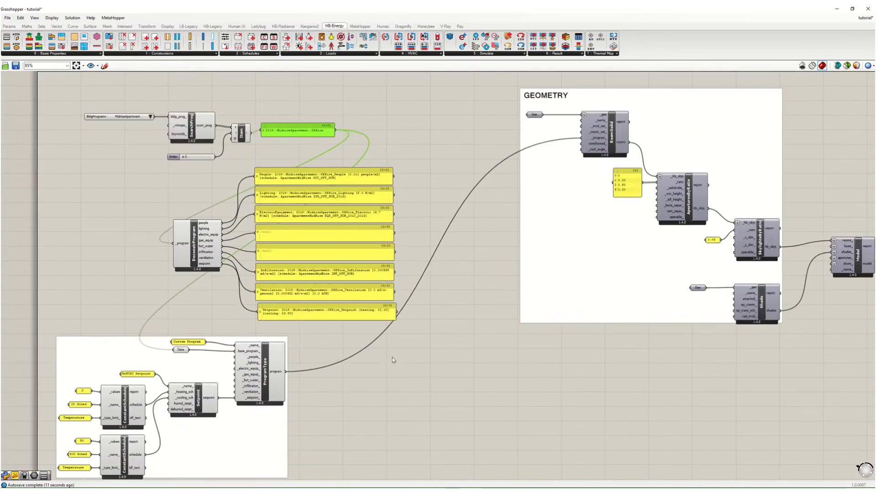
- Connect the custom ProgramType's program output to DeconstrProgram's _program input, replacing the base program
{"action": "scroll", "coordinate": [387, 356], "scroll_direction": "up", "scroll_amount": 5}
{"action": "left_click_drag", "start_coordinate": [264, 372], "coordinate": [108, 194]}
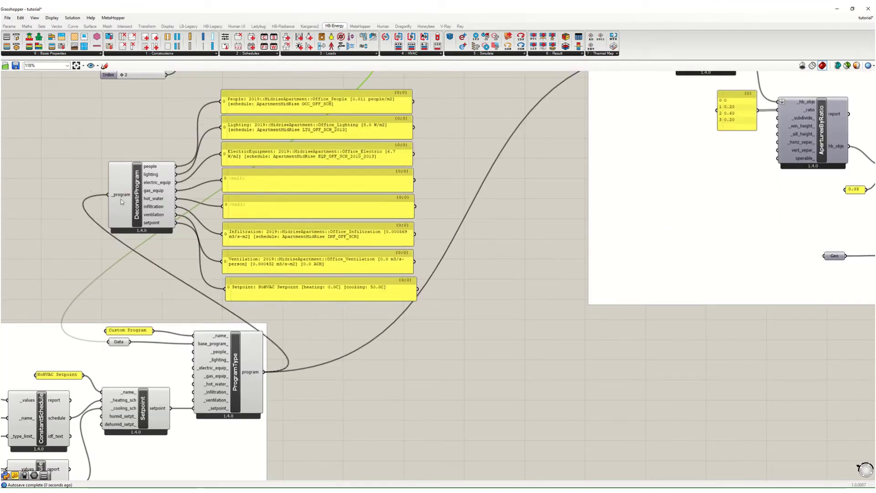
{"action": "right_click_drag", "start_coordinate": [322, 389], "coordinate": [364, 358]}
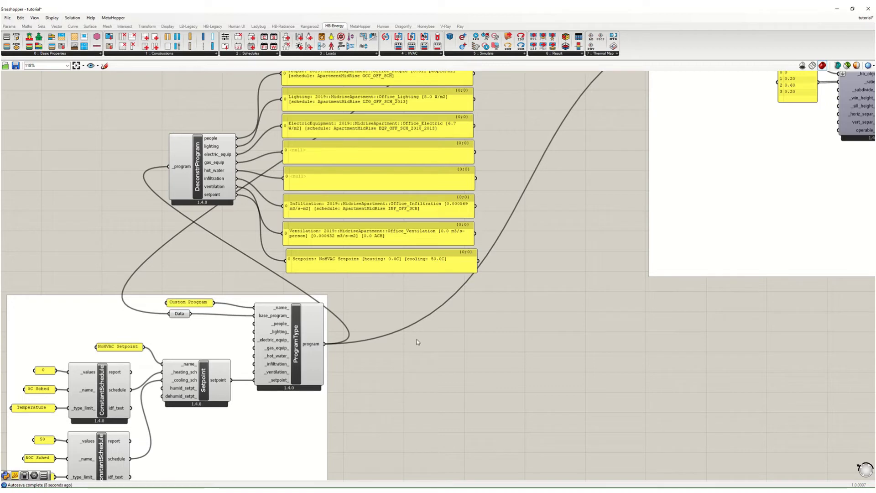
- Run the energy simulation by setting the toggle feeding ModelToOSM's _write and run_ inputs to True
{"action": "scroll", "coordinate": [415, 334], "scroll_direction": "down", "scroll_amount": 3}
{"action": "right_click_drag", "start_coordinate": [441, 363], "coordinate": [244, 333]}
{"action": "right_click_drag", "start_coordinate": [451, 337], "coordinate": [375, 411]}
{"action": "right_click_drag", "start_coordinate": [581, 335], "coordinate": [281, 293]}
{"action": "right_click_drag", "start_coordinate": [547, 285], "coordinate": [323, 334]}
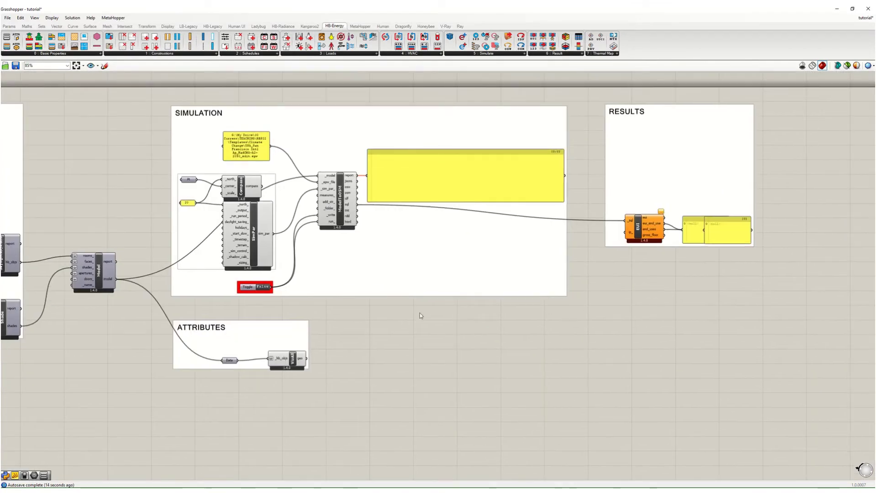
{"action": "right_click_drag", "start_coordinate": [385, 312], "coordinate": [235, 316]}
{"action": "right_click_drag", "start_coordinate": [405, 286], "coordinate": [348, 317]}
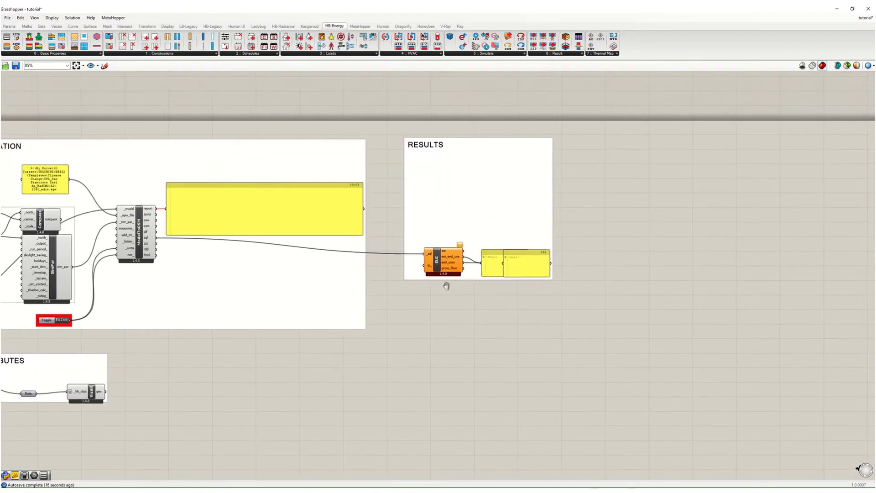
{"action": "scroll", "coordinate": [435, 268], "scroll_direction": "up", "scroll_amount": 2}
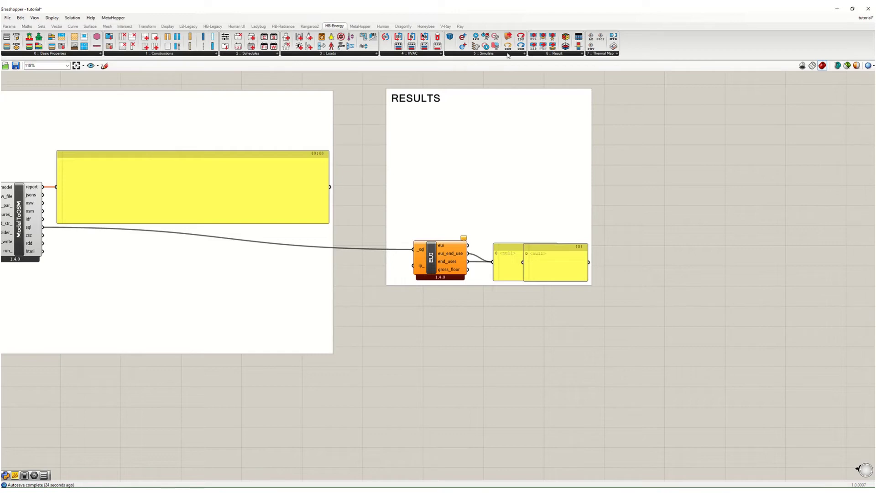
{"action": "right_click_drag", "start_coordinate": [425, 201], "coordinate": [682, 170]}
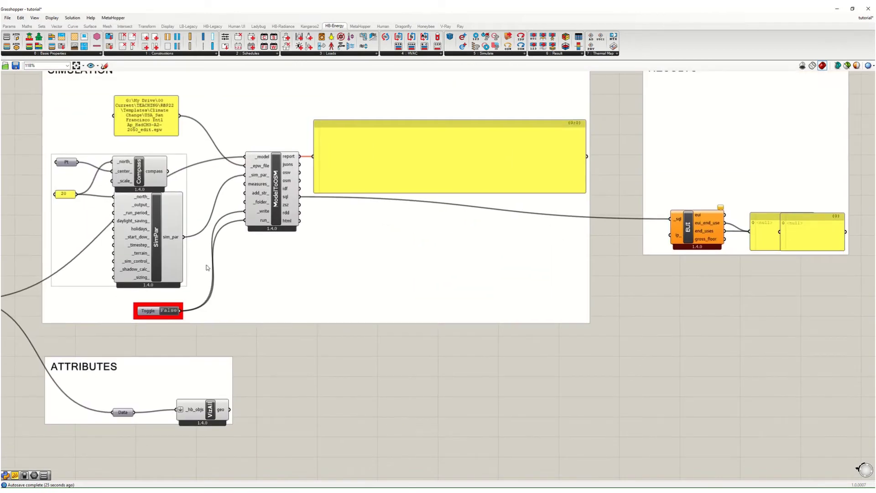
{"action": "double_click", "coordinate": [169, 314]}
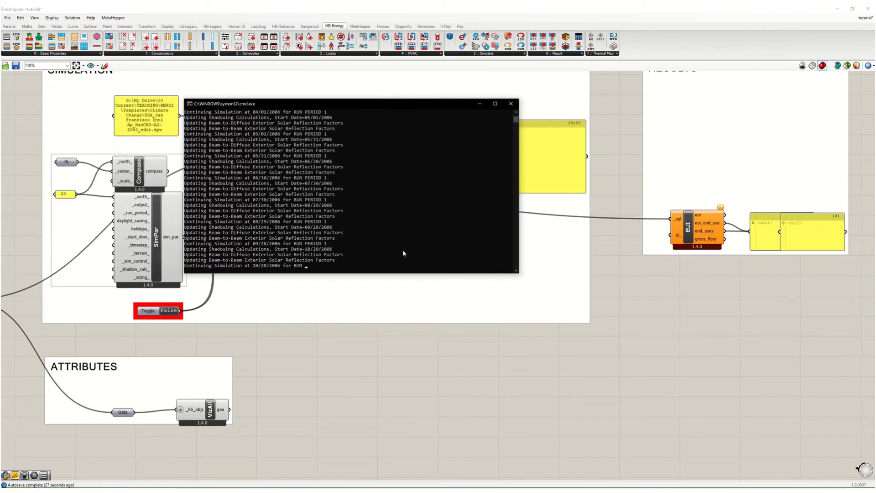
- Examine the EUI values and end uses in the RESULTS panels and the simulation report
{"action": "right_click_drag", "start_coordinate": [807, 300], "coordinate": [440, 292]}
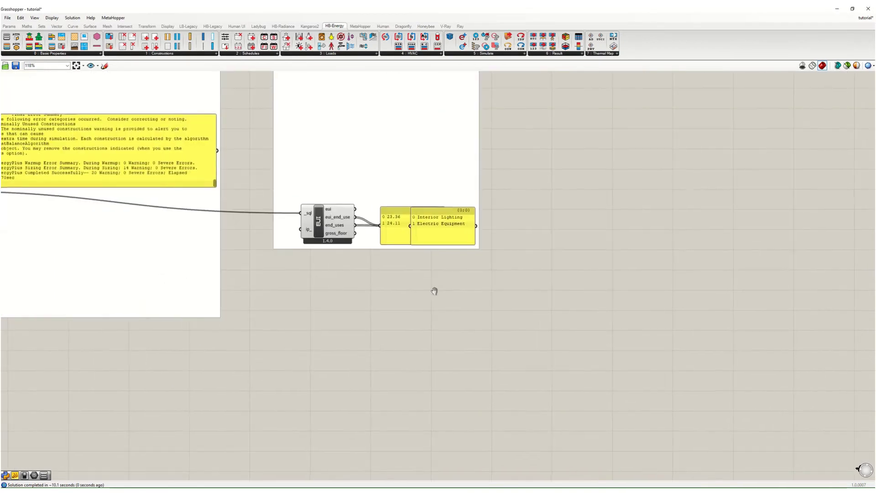
{"action": "scroll", "coordinate": [401, 225], "scroll_direction": "up", "scroll_amount": 4}
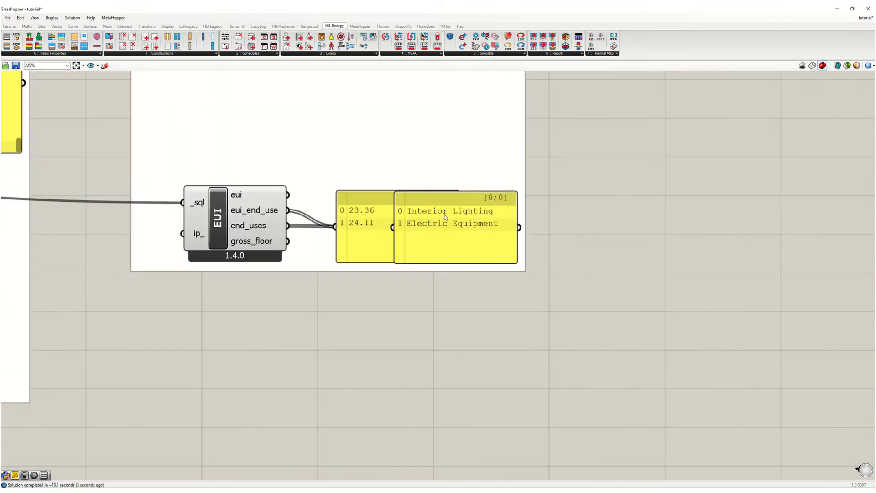
{"action": "left_click_drag", "start_coordinate": [444, 218], "coordinate": [446, 217]}
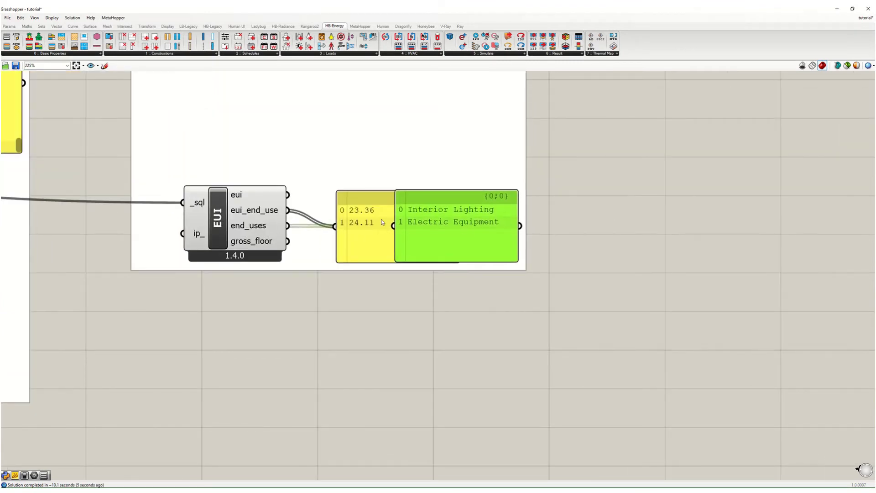
{"action": "left_click", "coordinate": [612, 330]}
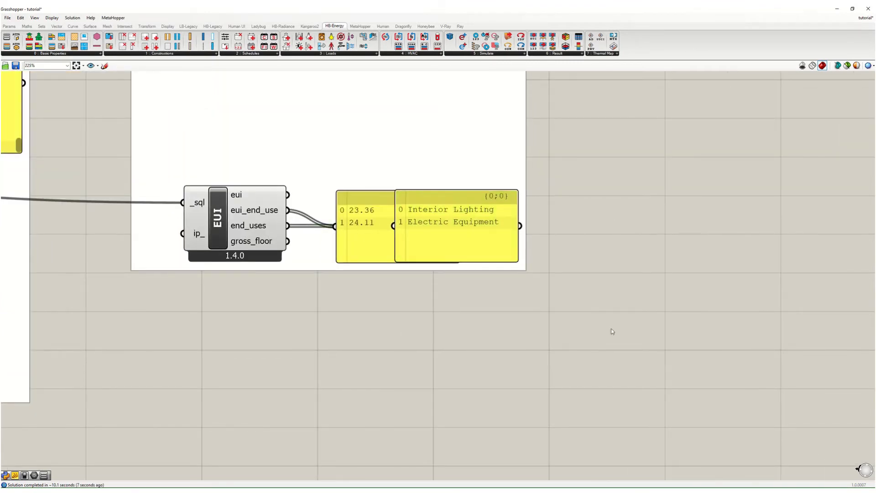
{"action": "scroll", "coordinate": [612, 330], "scroll_direction": "down", "scroll_amount": 10}
{"action": "right_click_drag", "start_coordinate": [330, 368], "coordinate": [323, 348]}
{"action": "scroll", "coordinate": [449, 278], "scroll_direction": "up", "scroll_amount": 3}
{"action": "right_click_drag", "start_coordinate": [476, 346], "coordinate": [463, 333]}
{"action": "scroll", "coordinate": [463, 334], "scroll_direction": "up", "scroll_amount": 2}
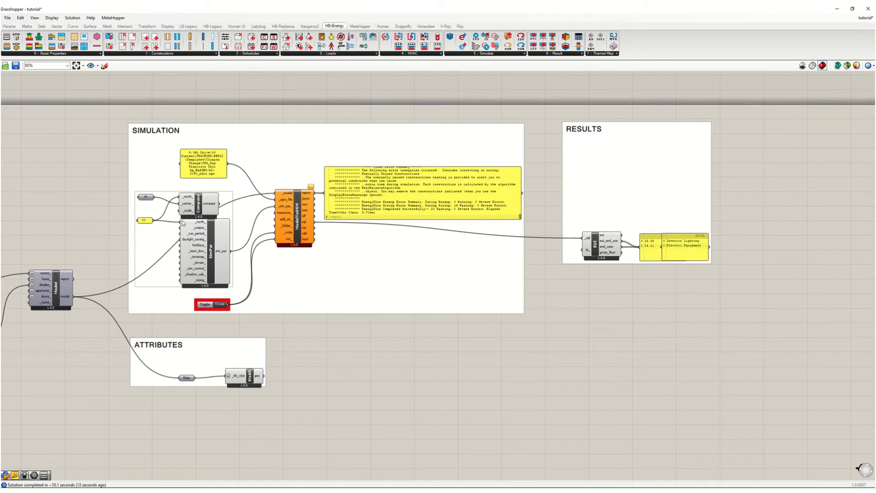
- Set the simulation toggle to False, and add HB Read Room Comfort Result and HB Read Room Energy Result components below EUI
{"action": "double_click", "coordinate": [220, 305]}
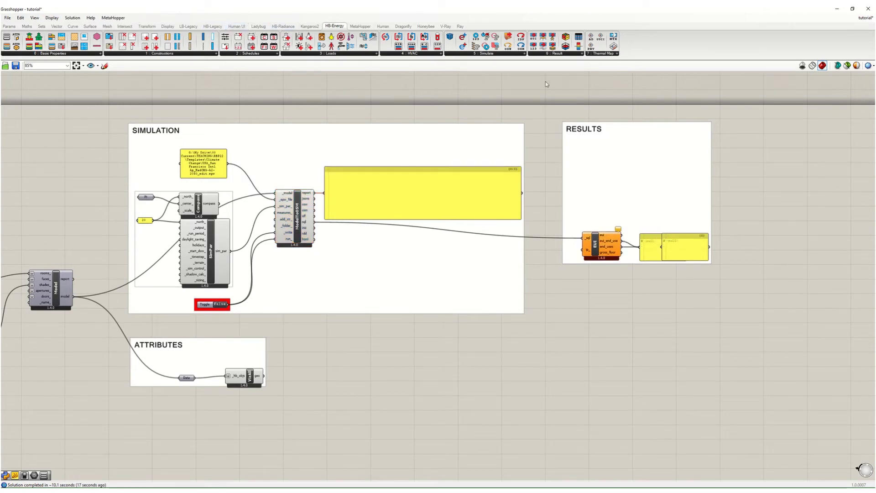
{"action": "left_click", "coordinate": [569, 55]}
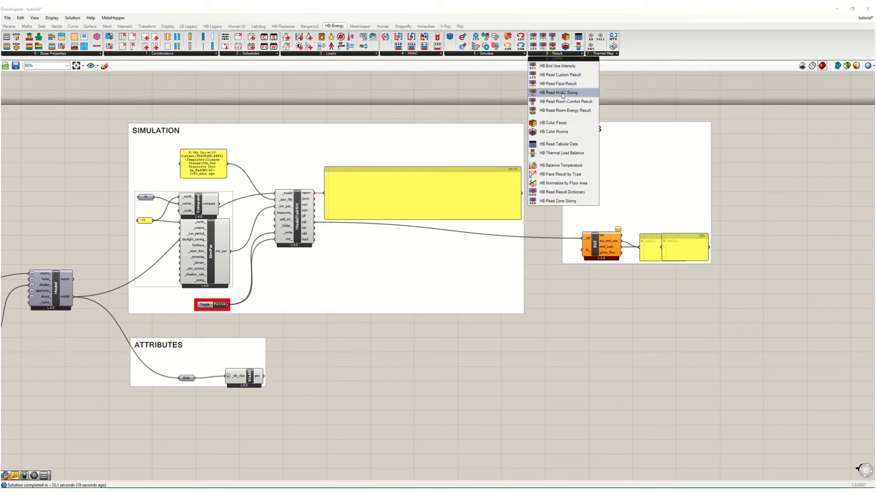
{"action": "left_click_drag", "start_coordinate": [565, 101], "coordinate": [602, 283]}
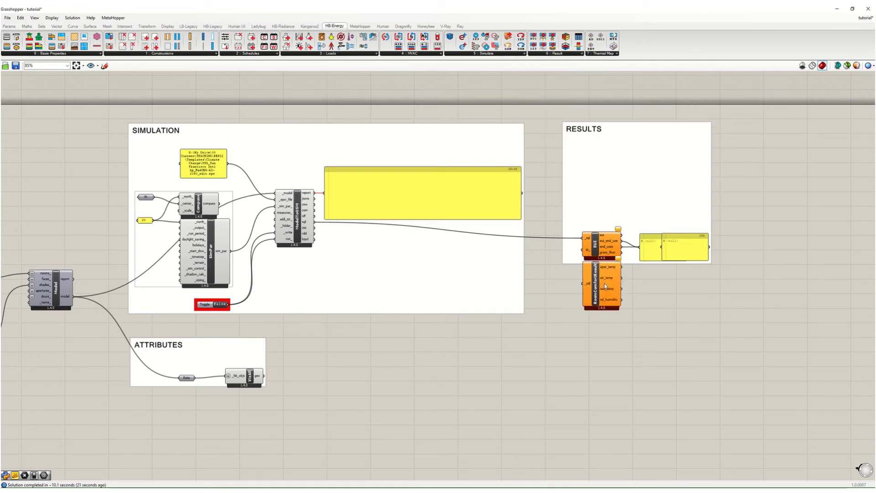
{"action": "left_click", "coordinate": [564, 55]}
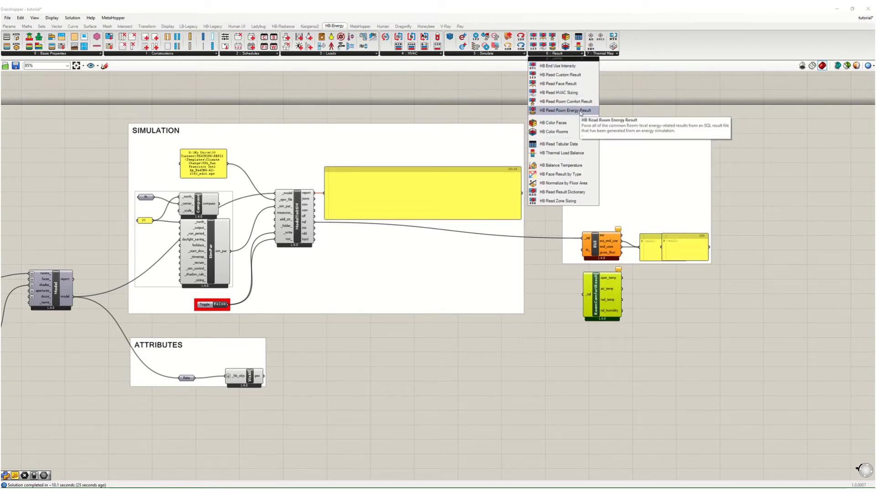
{"action": "left_click_drag", "start_coordinate": [580, 112], "coordinate": [610, 367]}
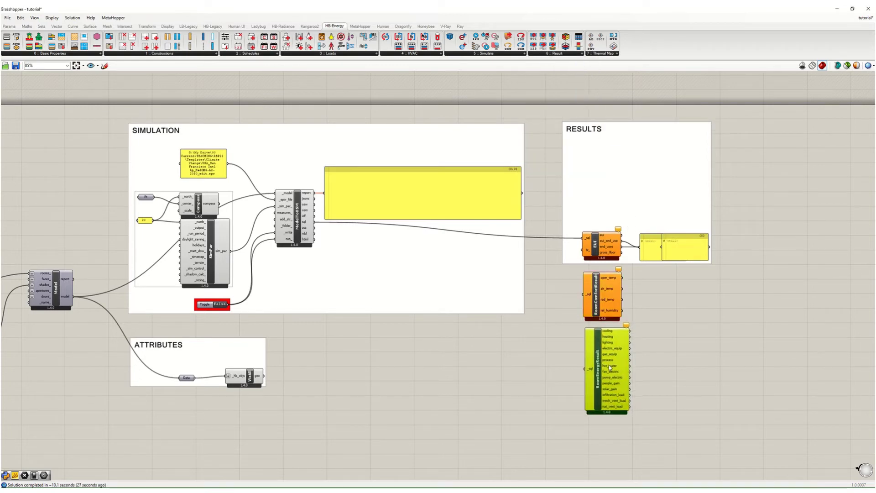
- Connect ModelToOSM's sql output to the _sql inputs of RoomComfortResult and RoomEnergyResult
{"action": "left_click", "coordinate": [640, 364]}
{"action": "scroll", "coordinate": [662, 351], "scroll_direction": "up", "scroll_amount": 1}
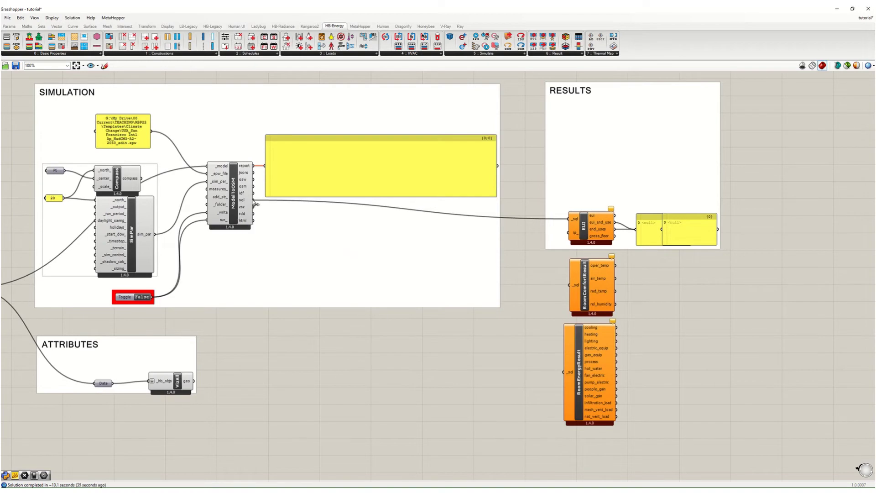
{"action": "left_click_drag", "start_coordinate": [257, 204], "coordinate": [569, 284]}
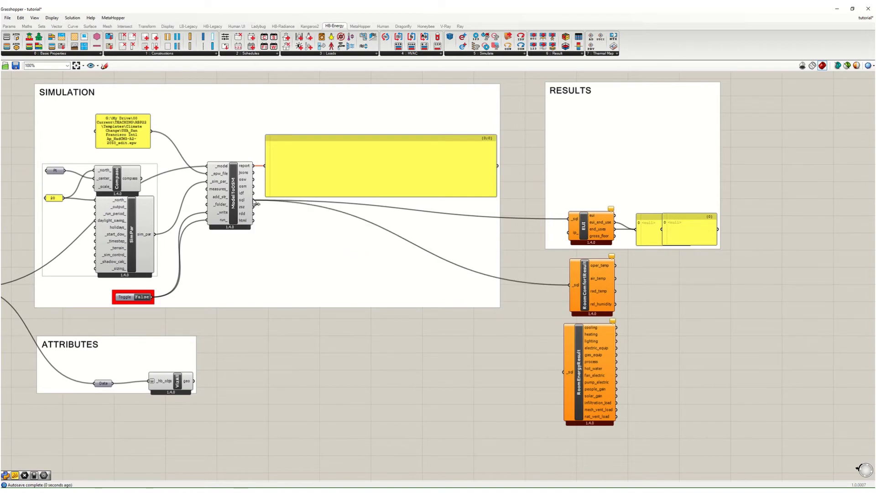
{"action": "left_click_drag", "start_coordinate": [295, 223], "coordinate": [564, 371]}
- Add an HB Simulation Output component to the canvas above the Model component, beside the SIMULATION group
{"action": "scroll", "coordinate": [555, 371], "scroll_direction": "up", "scroll_amount": 1}
{"action": "right_click_drag", "start_coordinate": [373, 362], "coordinate": [479, 351]}
{"action": "scroll", "coordinate": [544, 348], "scroll_direction": "down", "scroll_amount": 1}
{"action": "right_click_drag", "start_coordinate": [248, 264], "coordinate": [482, 321]}
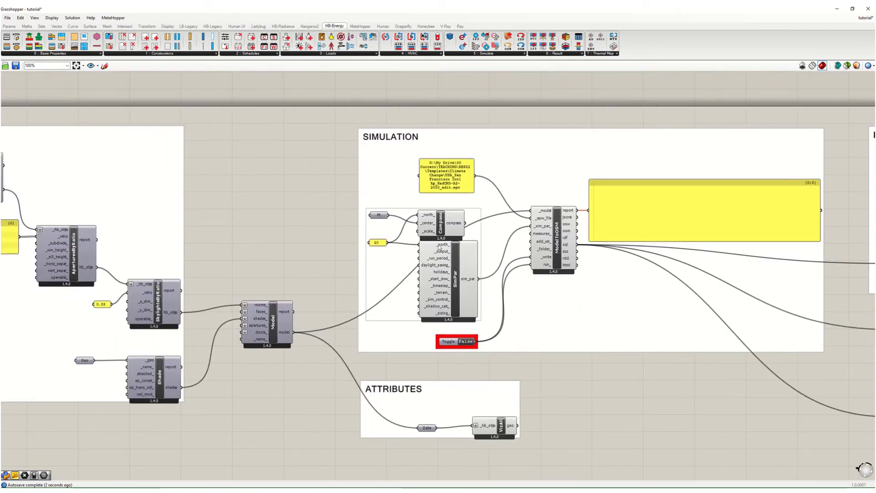
{"action": "scroll", "coordinate": [429, 248], "scroll_direction": "up", "scroll_amount": 5}
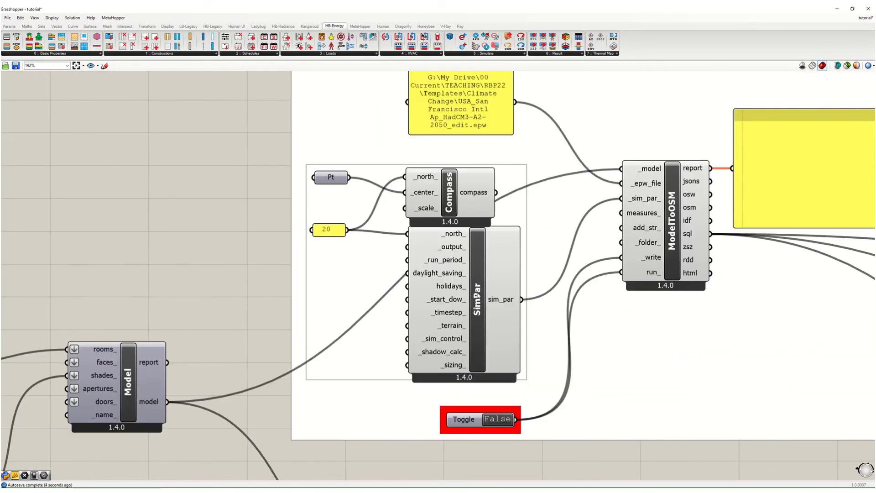
{"action": "left_click_drag", "start_coordinate": [451, 239], "coordinate": [450, 245]}
{"action": "double_click", "coordinate": [165, 183]}
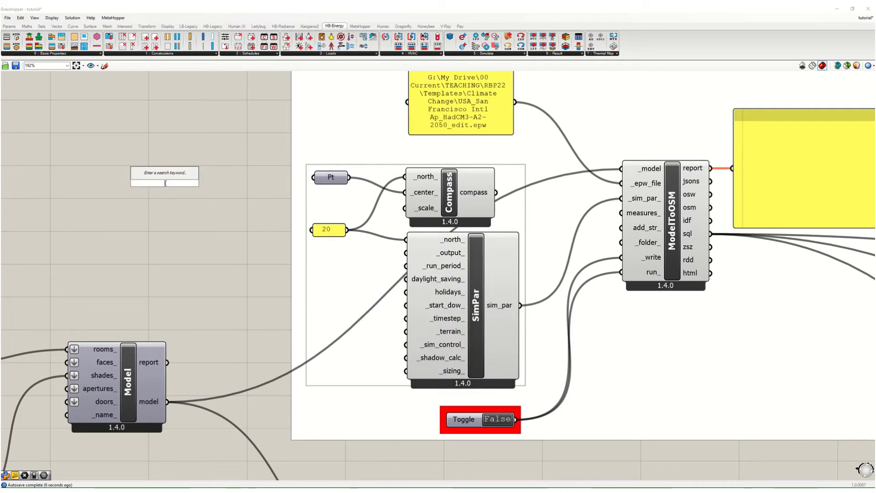
{"action": "type", "text": "simul"}
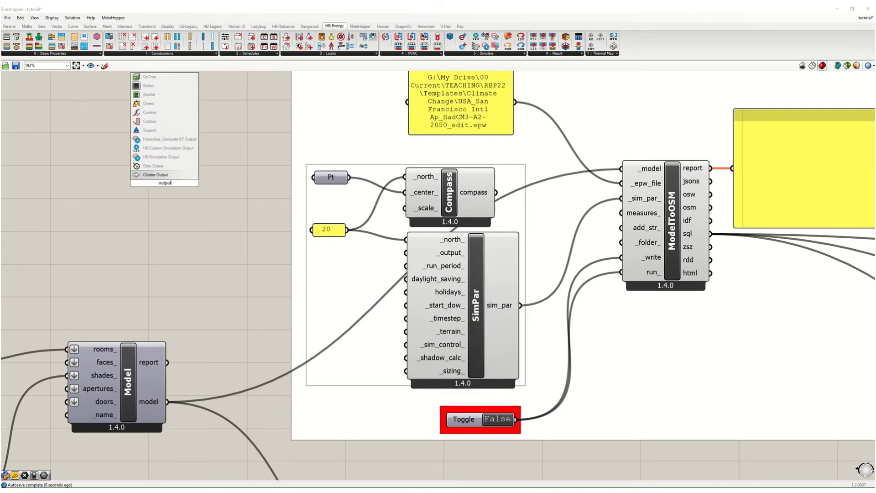
{"action": "key", "text": "Up"}
{"action": "key", "text": "Up"}
{"action": "key", "text": "Return"}
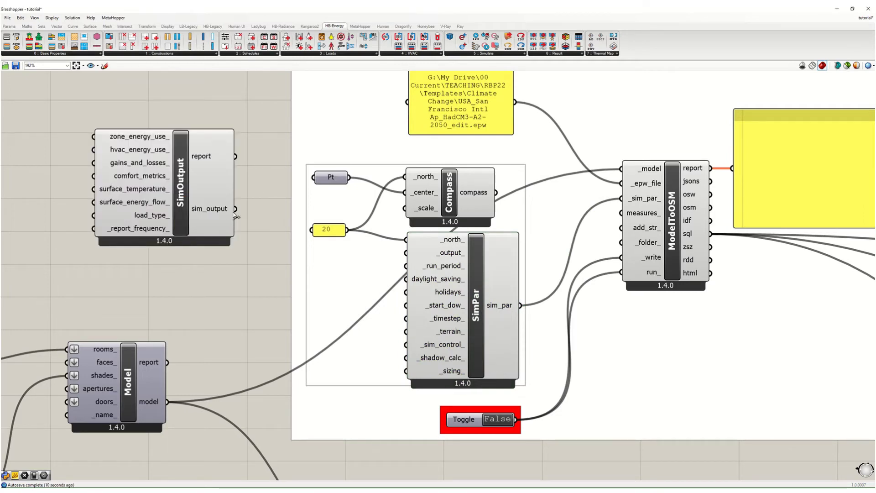
- Connect SimOutput's sim_output to SimPar's _output_ input, and feed a True Boolean toggle into zone_energy_use_ and comfort_metrics_
{"action": "left_click_drag", "start_coordinate": [235, 208], "coordinate": [403, 253]}
{"action": "right_click_drag", "start_coordinate": [191, 254], "coordinate": [377, 253]}
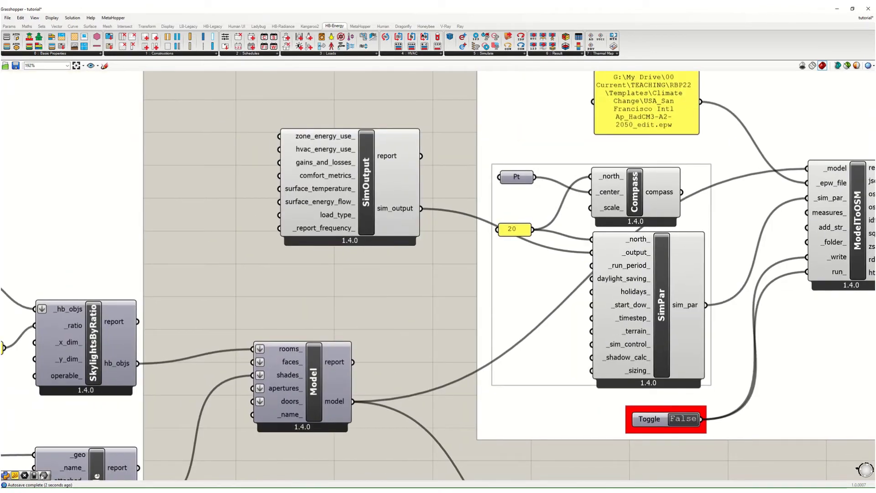
{"action": "left_click_drag", "start_coordinate": [262, 199], "coordinate": [279, 176]}
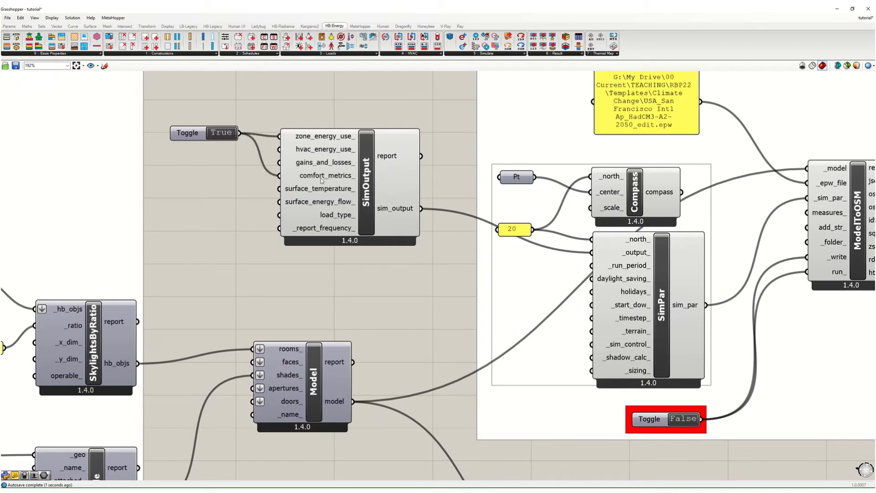
- Rerun the energy simulation by setting the toggle feeding ModelToOSM's _write and run_ inputs to True
{"action": "right_click_drag", "start_coordinate": [489, 271], "coordinate": [211, 226]}
{"action": "scroll", "coordinate": [220, 224], "scroll_direction": "down", "scroll_amount": 5}
{"action": "right_click_drag", "start_coordinate": [480, 307], "coordinate": [436, 302]}
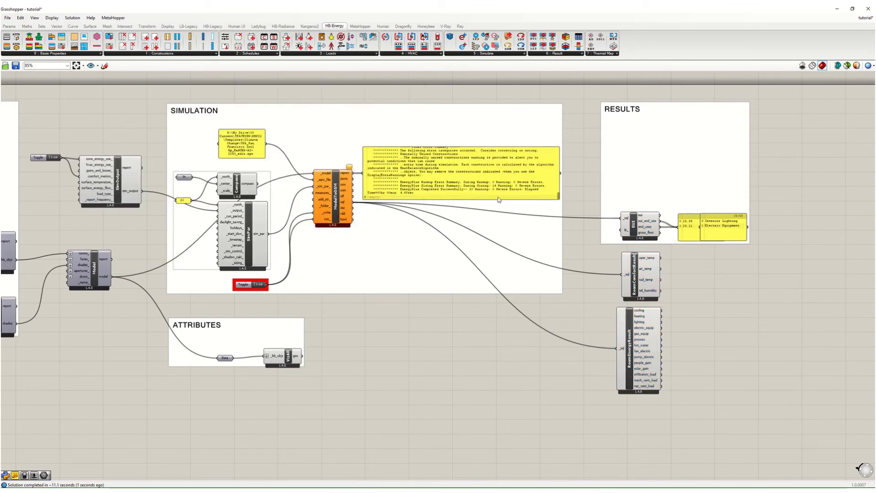
{"action": "right_click_drag", "start_coordinate": [576, 226], "coordinate": [346, 203]}
{"action": "scroll", "coordinate": [456, 243], "scroll_direction": "up", "scroll_amount": 1}
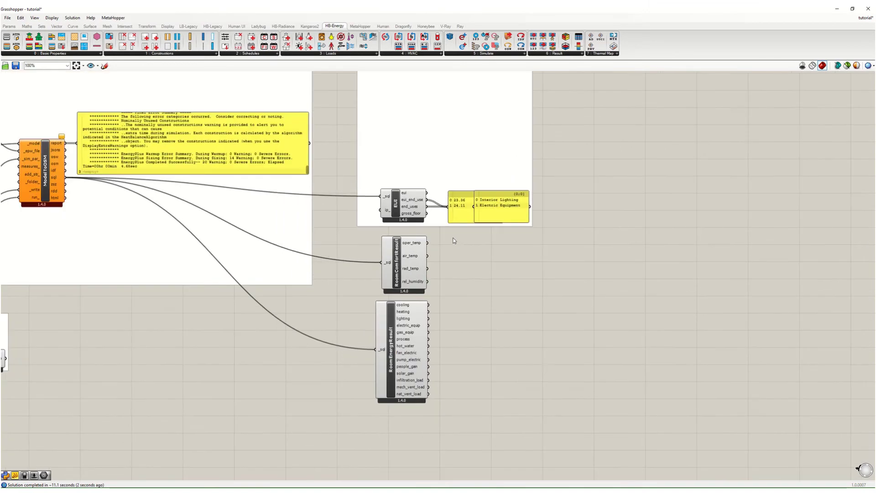
{"action": "right_click_drag", "start_coordinate": [412, 229], "coordinate": [470, 243]}
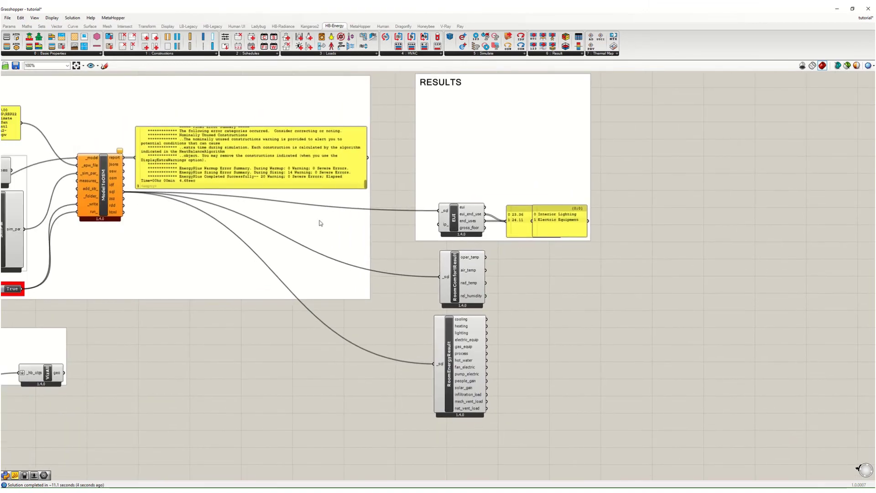
- Add an LB Hourly Plot component beside RoomComfortResult and connect oper_temp to its _data input
{"action": "scroll", "coordinate": [614, 297], "scroll_direction": "up", "scroll_amount": 2}
{"action": "right_click_drag", "start_coordinate": [450, 267], "coordinate": [381, 246]}
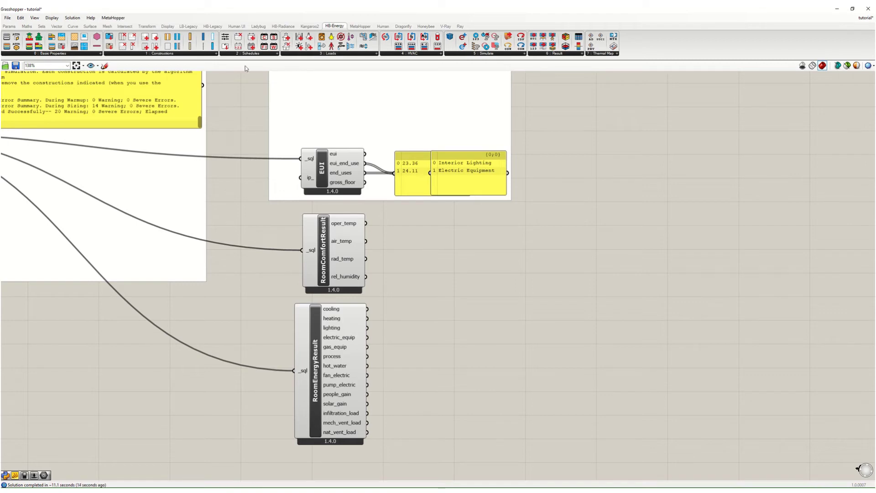
{"action": "left_click", "coordinate": [258, 26]}
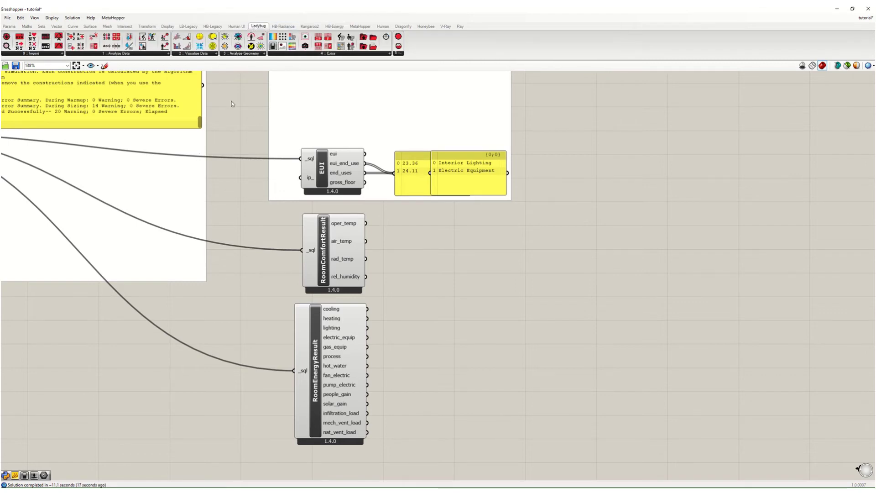
{"action": "left_click", "coordinate": [193, 54]}
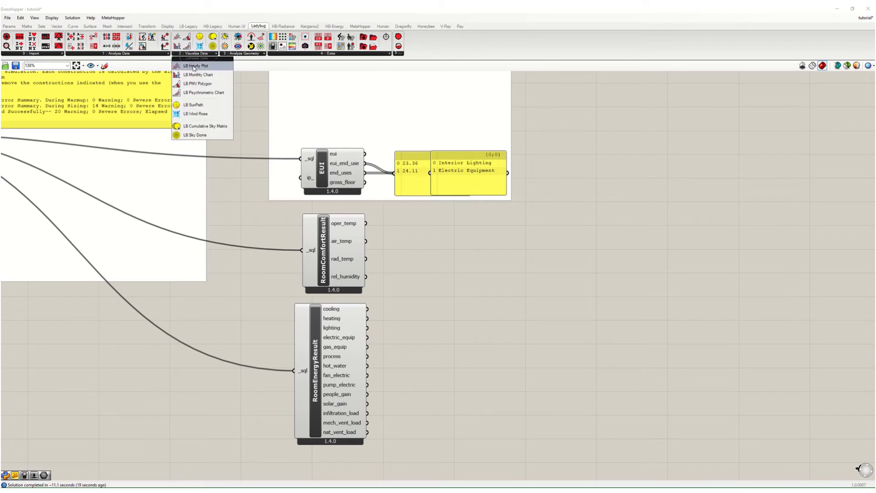
{"action": "left_click", "coordinate": [195, 65]}
{"action": "left_click", "coordinate": [461, 249]}
{"action": "left_click_drag", "start_coordinate": [495, 263], "coordinate": [509, 270]}
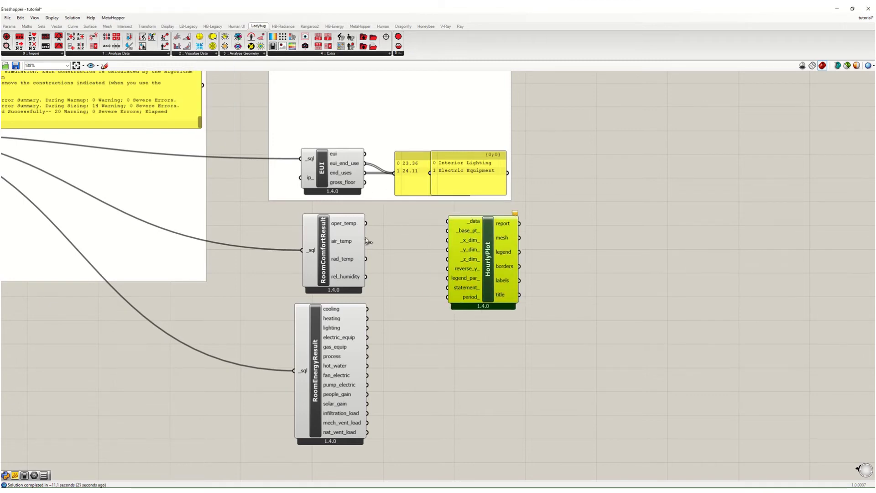
{"action": "left_click_drag", "start_coordinate": [366, 223], "coordinate": [450, 224]}
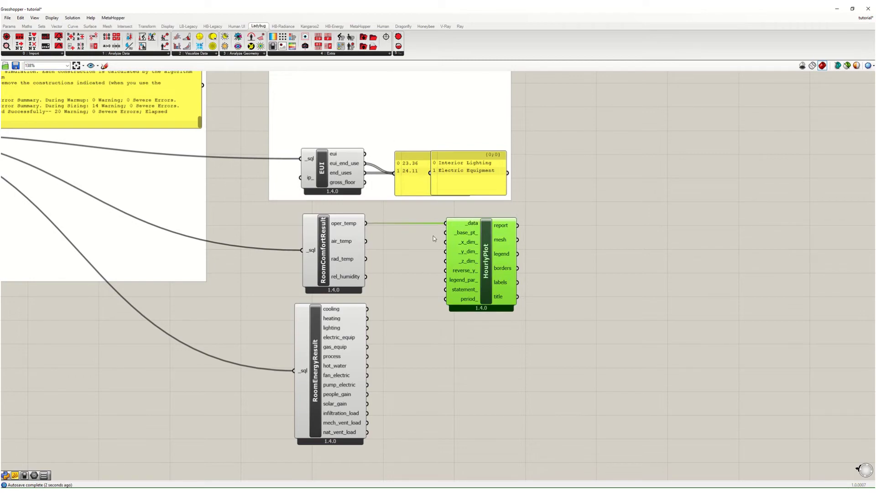
- Switch to Rhino and maximize the Top viewport to examine the hourly operative temperature plot
{"action": "left_click_drag", "start_coordinate": [465, 6], "coordinate": [292, 490]}
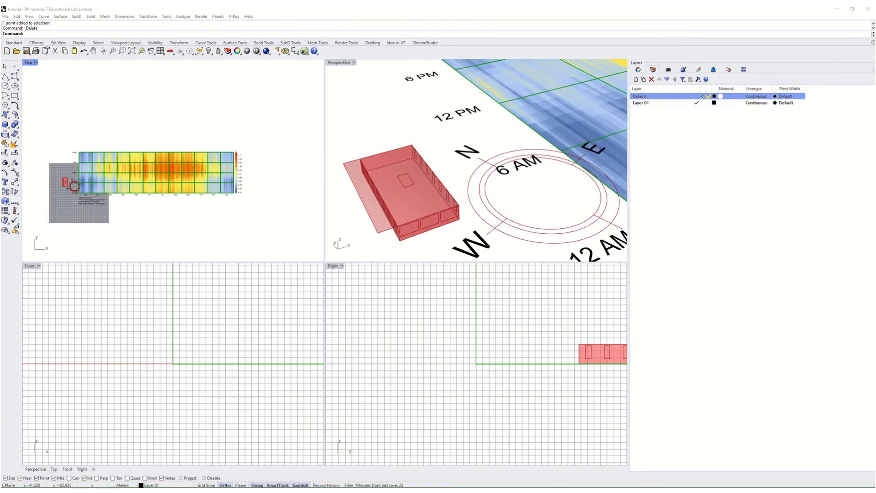
{"action": "scroll", "coordinate": [106, 182], "scroll_direction": "up", "scroll_amount": 1}
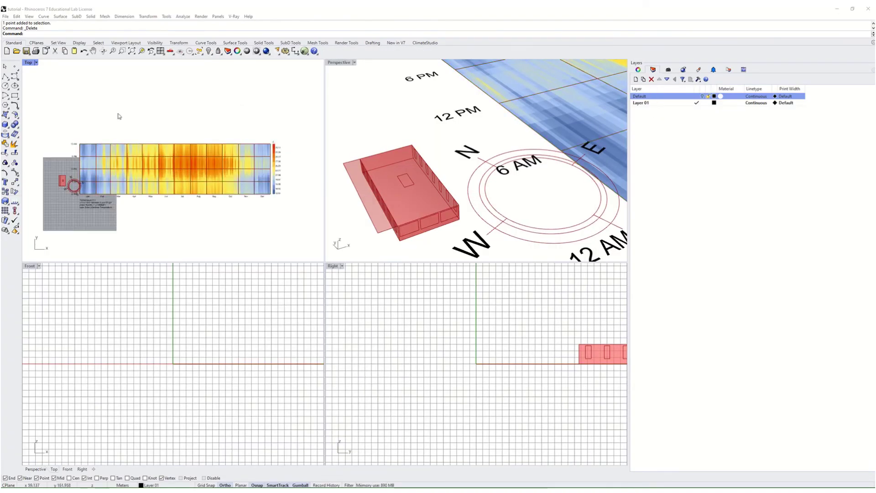
{"action": "scroll", "coordinate": [157, 187], "scroll_direction": "up", "scroll_amount": 1}
{"action": "double_click", "coordinate": [31, 63]}
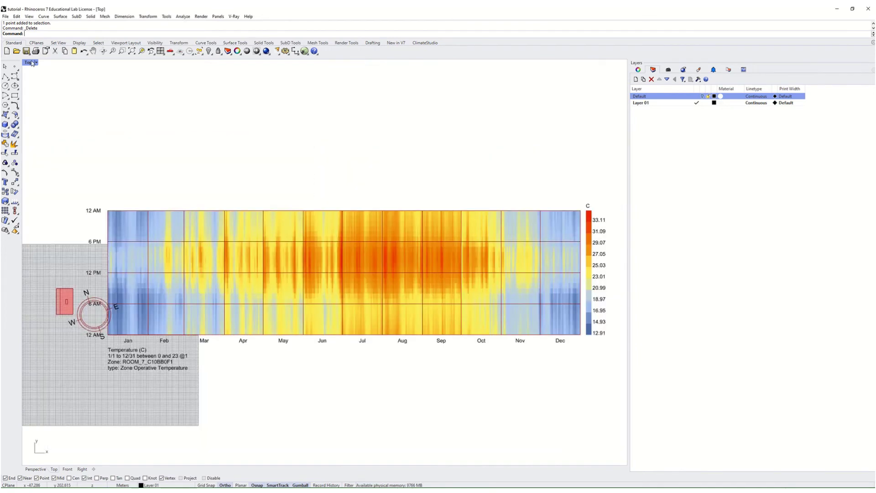
{"action": "scroll", "coordinate": [314, 226], "scroll_direction": "up", "scroll_amount": 2}
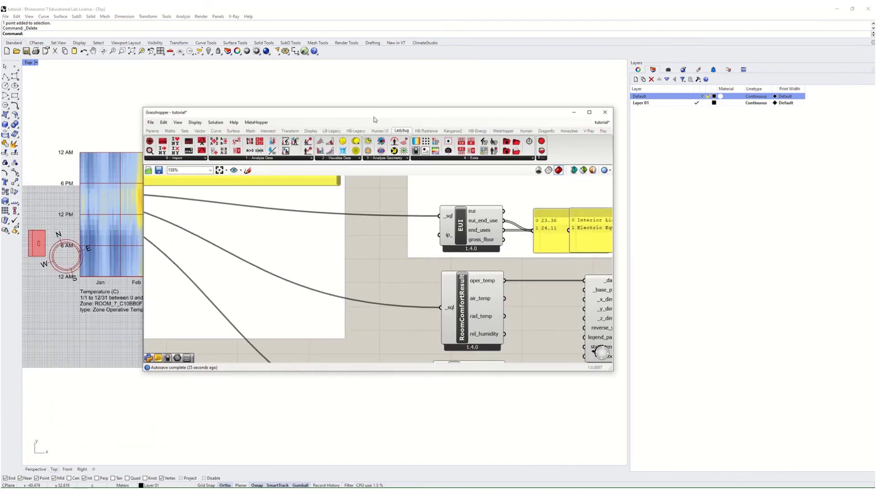
- Back in Grasshopper, duplicate HourlyPlot below the original and connect RoomEnergyResult's cooling, heating, lighting and electric_equip outputs to the copy's _data input
{"action": "left_click_drag", "start_coordinate": [379, 109], "coordinate": [310, 1]}
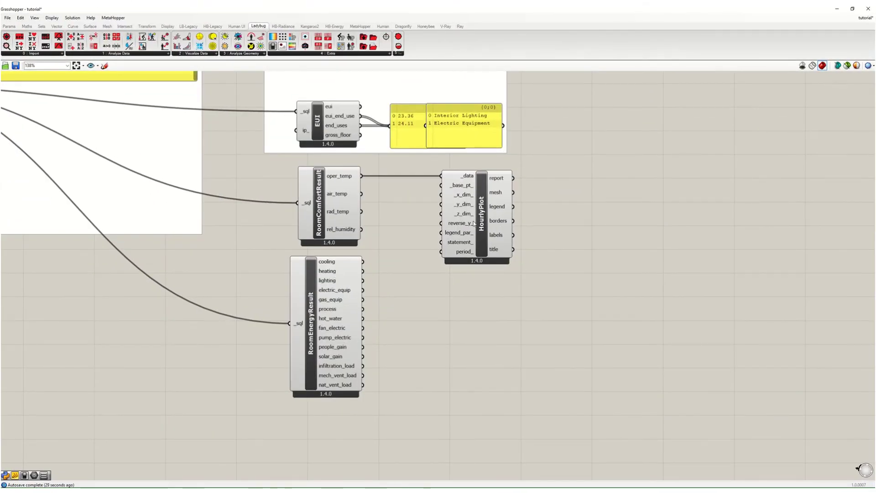
{"action": "left_click", "coordinate": [501, 226]}
{"action": "left_click_drag", "start_coordinate": [473, 193], "coordinate": [475, 316], "text": "alt"}
{"action": "left_click_drag", "start_coordinate": [364, 262], "coordinate": [443, 298]}
{"action": "left_click_drag", "start_coordinate": [364, 271], "coordinate": [443, 299], "text": "shift"}
{"action": "left_click_drag", "start_coordinate": [363, 281], "coordinate": [443, 299], "text": "shift"}
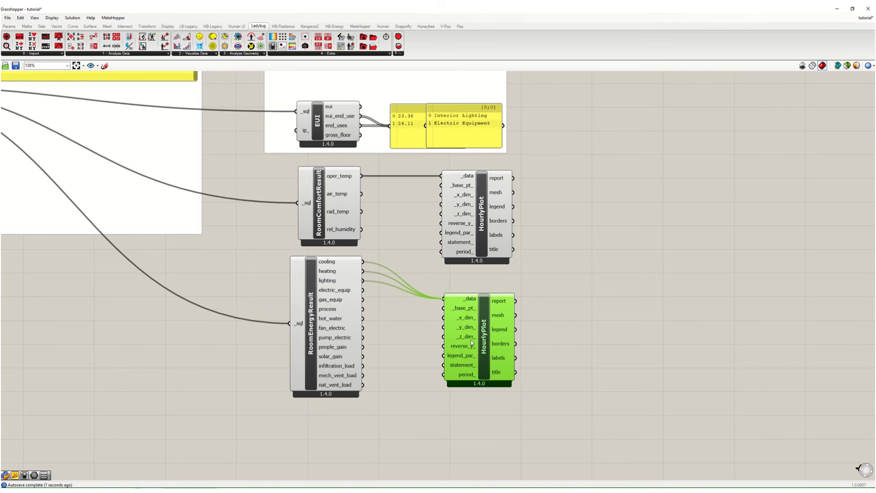
{"action": "left_click", "coordinate": [603, 276]}
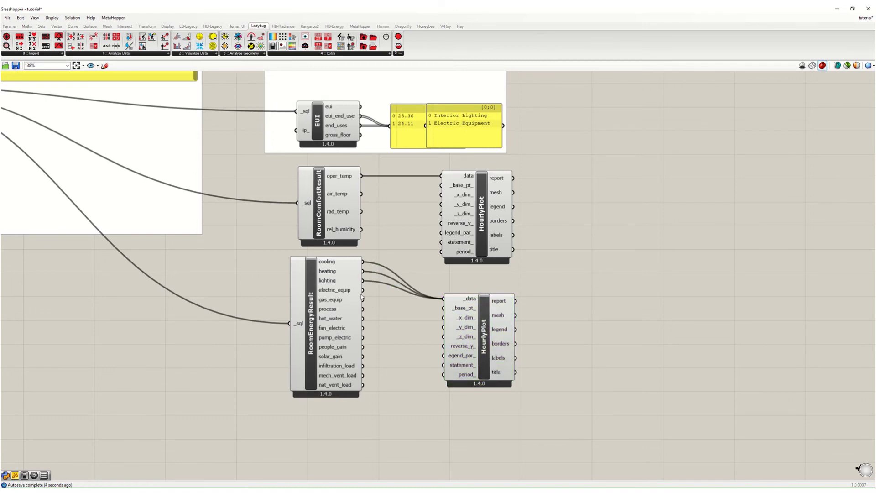
{"action": "left_click_drag", "start_coordinate": [363, 290], "coordinate": [443, 299], "text": "shift"}
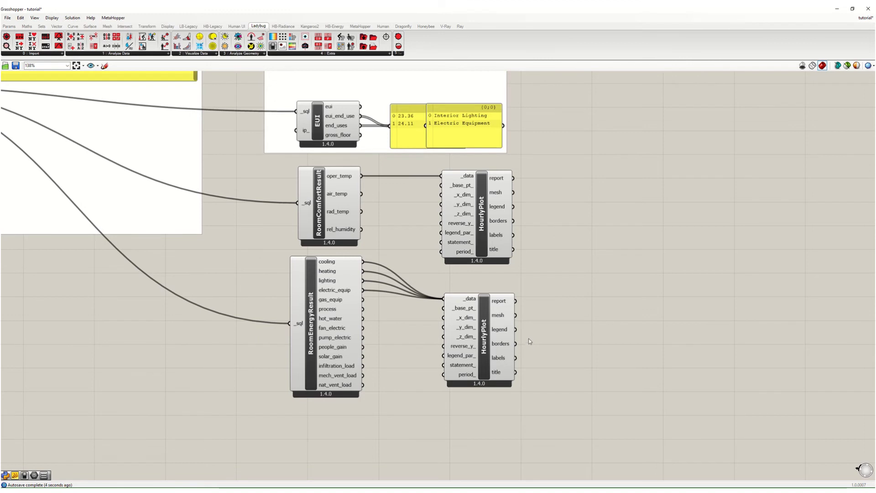
{"action": "left_click_drag", "start_coordinate": [485, 334], "coordinate": [482, 334]}
- Arrange the Grasshopper window beside Rhino and bring the stacked hourly energy plots into view
{"action": "left_click_drag", "start_coordinate": [549, 8], "coordinate": [875, 185]}
{"action": "scroll", "coordinate": [114, 141], "scroll_direction": "down", "scroll_amount": 9}
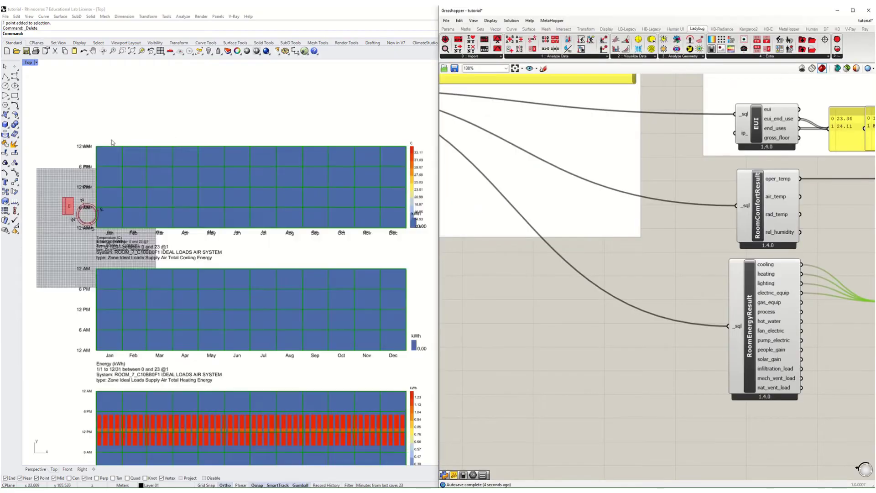
{"action": "scroll", "coordinate": [121, 199], "scroll_direction": "up", "scroll_amount": 3}
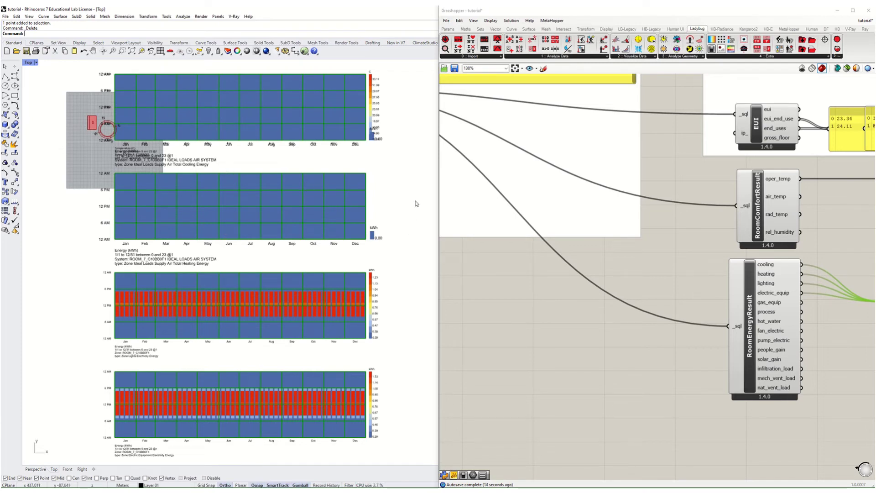
- Examine the hourly lighting and electric equipment energy plots, comparing their daily patterns, legends and titles
{"action": "right_click_drag", "start_coordinate": [386, 228], "coordinate": [369, 143]}
{"action": "scroll", "coordinate": [197, 276], "scroll_direction": "up", "scroll_amount": 2}
{"action": "scroll", "coordinate": [197, 275], "scroll_direction": "up", "scroll_amount": 2}
{"action": "right_click_drag", "start_coordinate": [245, 307], "coordinate": [228, 302]}
{"action": "scroll", "coordinate": [138, 285], "scroll_direction": "down", "scroll_amount": 2}
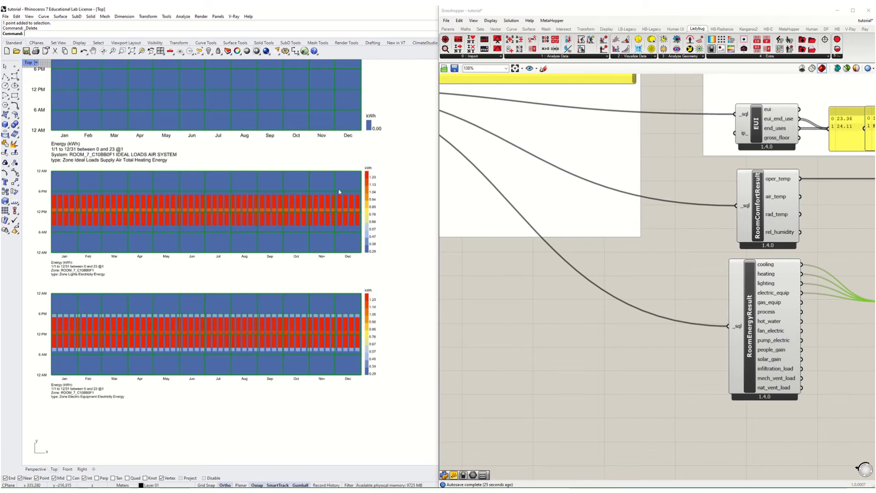
{"action": "scroll", "coordinate": [377, 161], "scroll_direction": "up", "scroll_amount": 2}
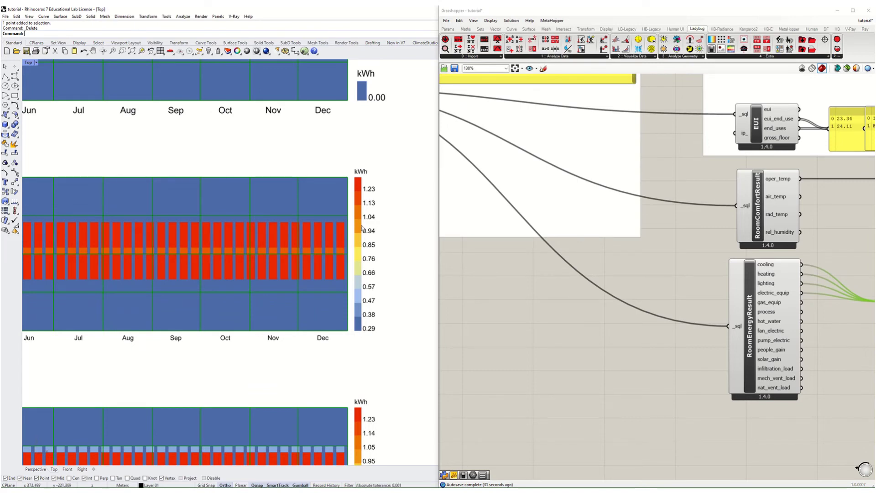
{"action": "scroll", "coordinate": [391, 261], "scroll_direction": "down", "scroll_amount": 5}
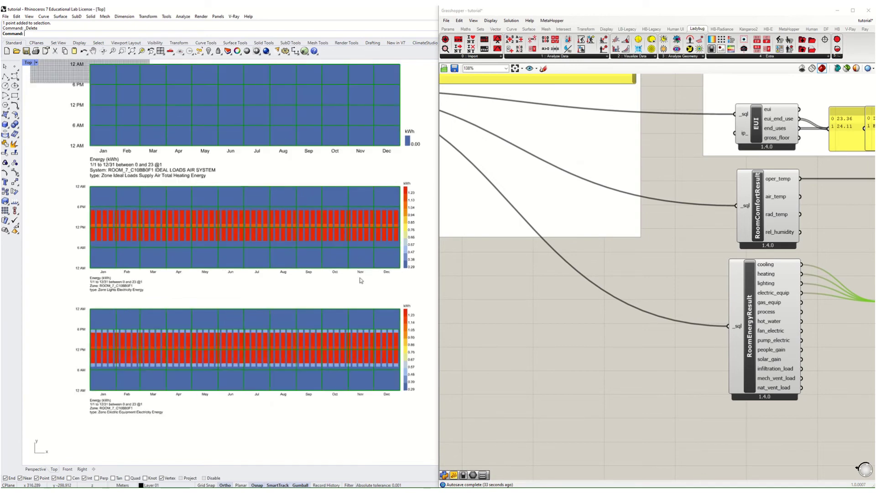
{"action": "scroll", "coordinate": [347, 330], "scroll_direction": "up", "scroll_amount": 2}
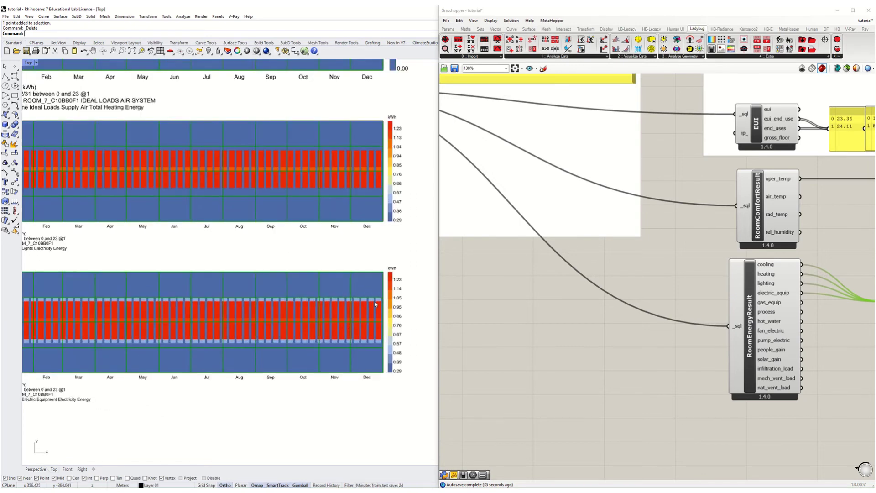
{"action": "right_click_drag", "start_coordinate": [256, 326], "coordinate": [338, 316]}
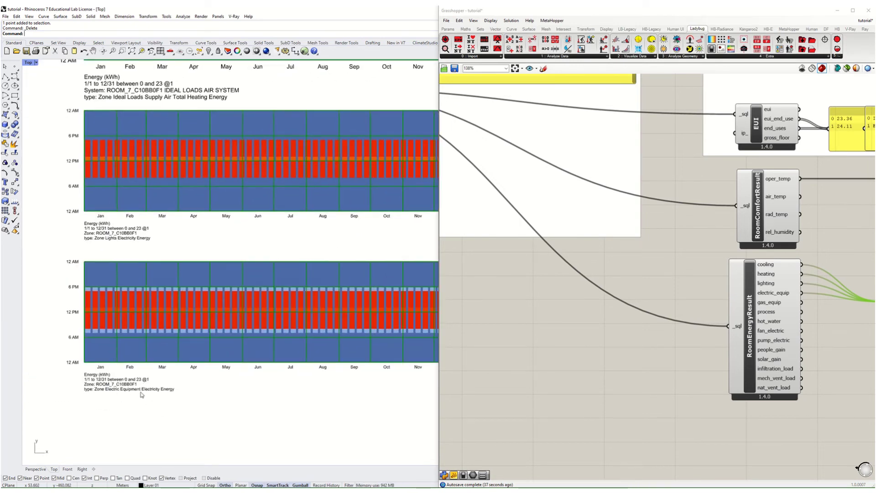
{"action": "right_click_drag", "start_coordinate": [285, 380], "coordinate": [154, 380]}
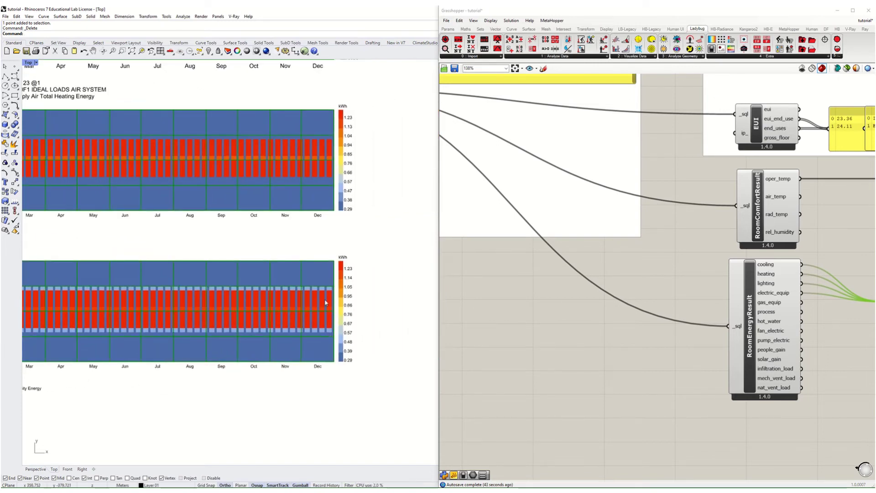
{"action": "right_click_drag", "start_coordinate": [170, 307], "coordinate": [222, 312]}
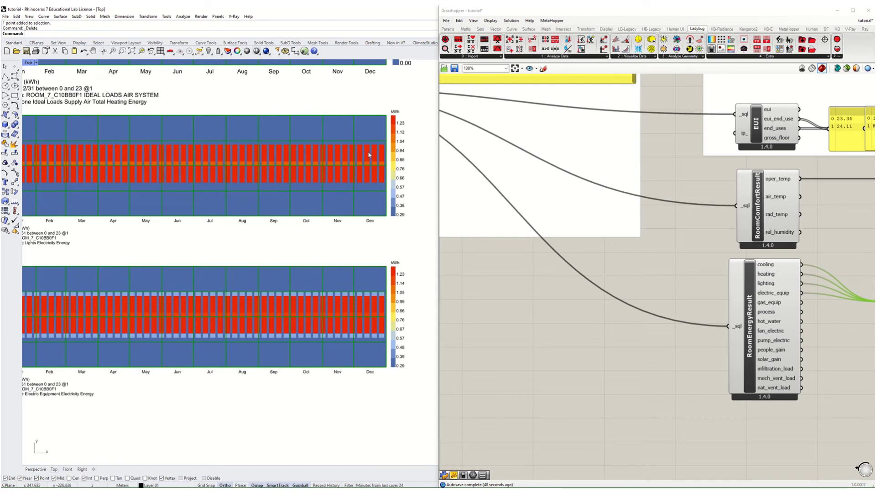
{"action": "right_click_drag", "start_coordinate": [296, 274], "coordinate": [327, 274]}
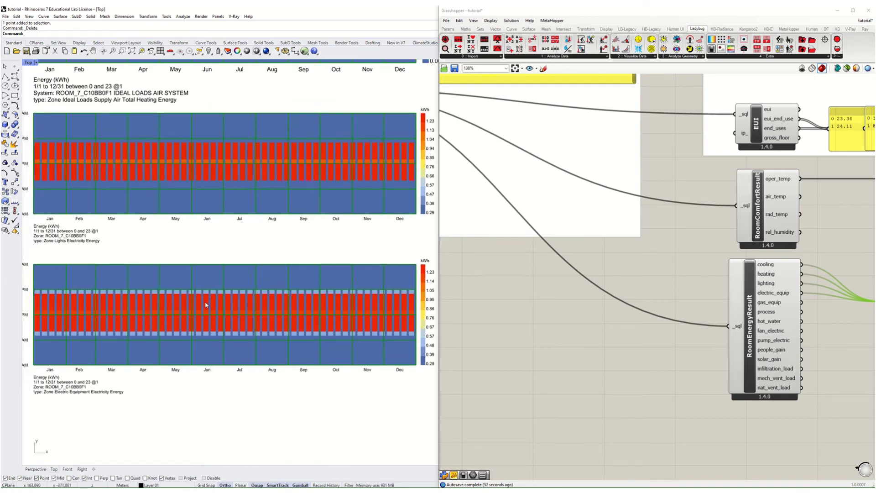
- Examine the hourly electric equipment plot's daily and weekly pattern, and the custom program's setpoint and load components in Grasshopper
{"action": "scroll", "coordinate": [210, 301], "scroll_direction": "up", "scroll_amount": 4}
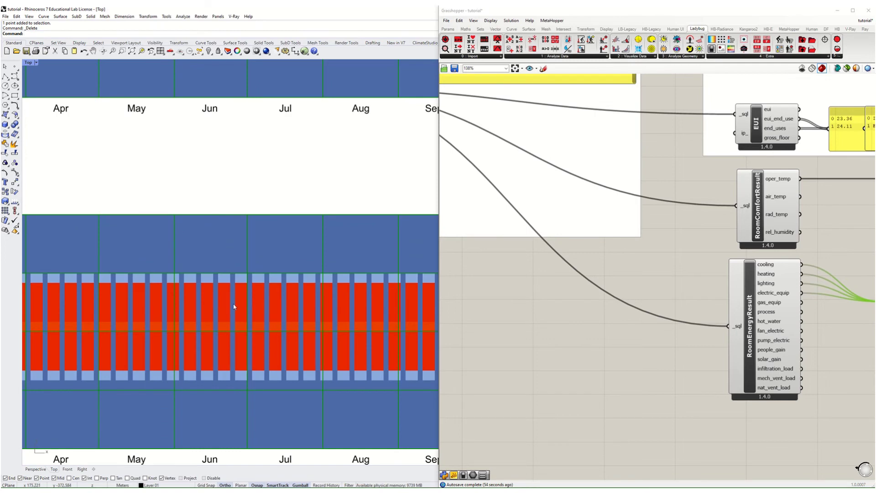
{"action": "right_click_drag", "start_coordinate": [237, 371], "coordinate": [231, 323]}
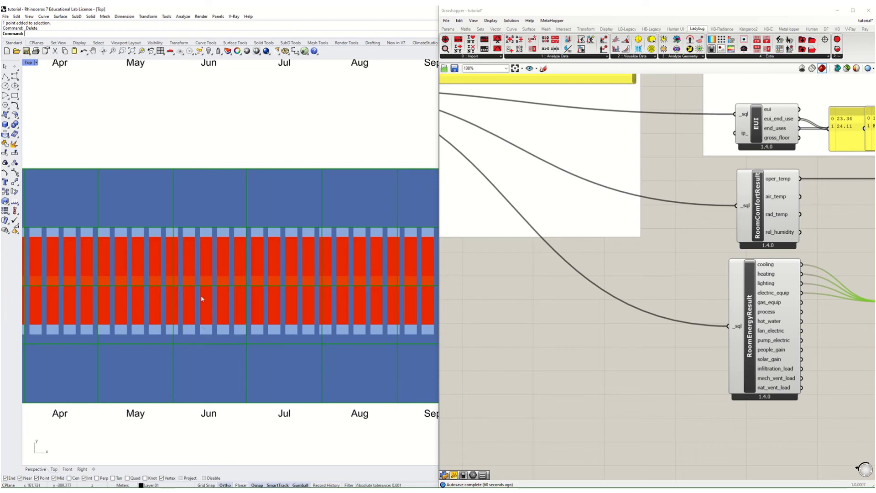
{"action": "scroll", "coordinate": [278, 344], "scroll_direction": "down", "scroll_amount": 8}
{"action": "right_click_drag", "start_coordinate": [282, 311], "coordinate": [238, 336]}
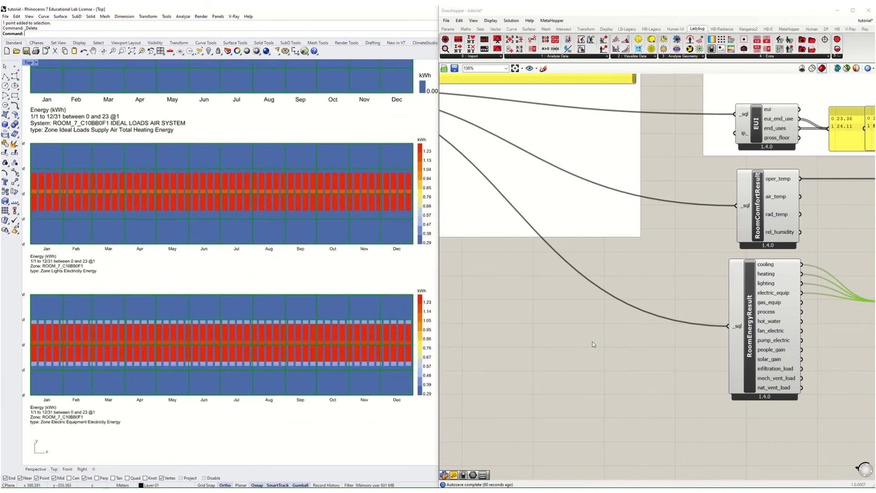
{"action": "scroll", "coordinate": [556, 356], "scroll_direction": "down", "scroll_amount": 5}
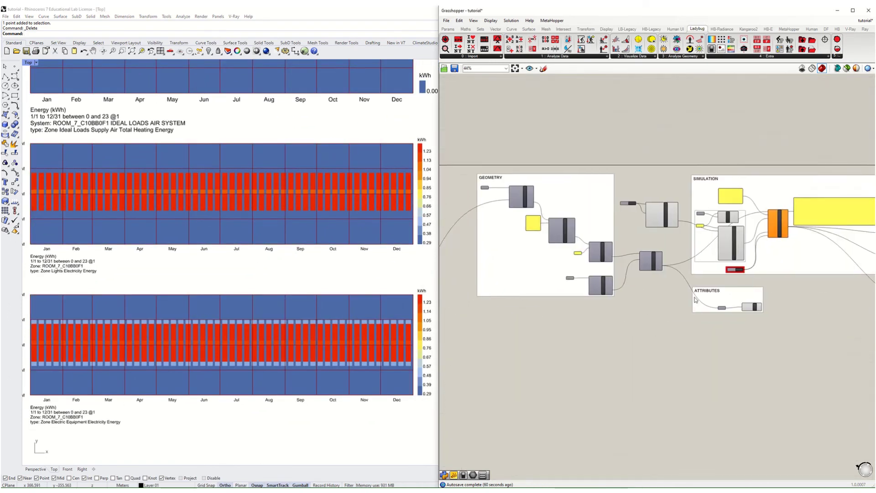
{"action": "right_click_drag", "start_coordinate": [634, 304], "coordinate": [757, 290]}
{"action": "right_click_drag", "start_coordinate": [496, 280], "coordinate": [690, 299]}
{"action": "scroll", "coordinate": [690, 298], "scroll_direction": "up", "scroll_amount": 3}
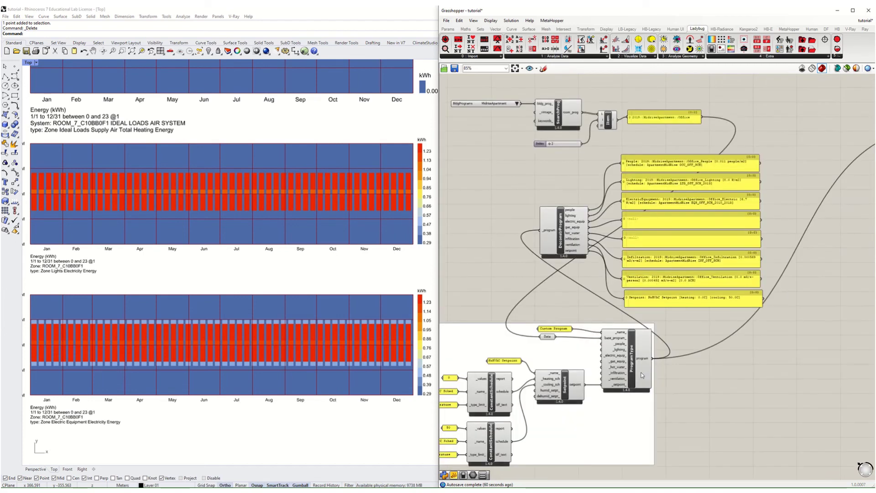
{"action": "right_click_drag", "start_coordinate": [641, 375], "coordinate": [653, 388]}
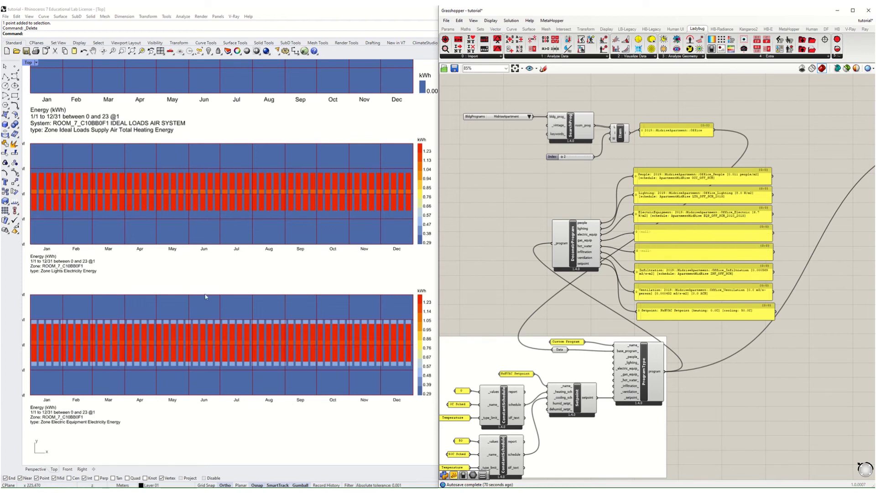
- Set the Boolean toggle driving the simulation component's run input to False
{"action": "right_click_drag", "start_coordinate": [683, 299], "coordinate": [520, 271]}
{"action": "scroll", "coordinate": [514, 272], "scroll_direction": "down", "scroll_amount": 5}
{"action": "right_click_drag", "start_coordinate": [710, 318], "coordinate": [468, 340]}
{"action": "right_click_drag", "start_coordinate": [679, 307], "coordinate": [535, 312]}
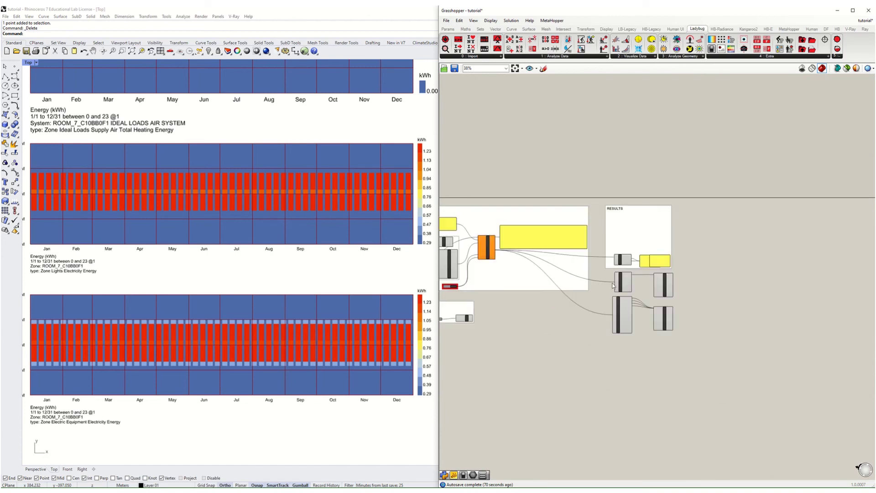
{"action": "scroll", "coordinate": [612, 285], "scroll_direction": "up", "scroll_amount": 4}
{"action": "right_click_drag", "start_coordinate": [613, 291], "coordinate": [742, 293]}
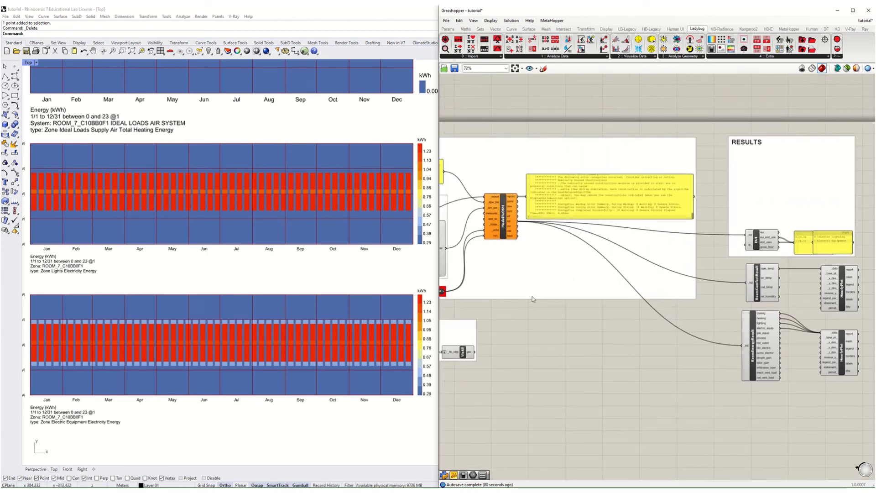
{"action": "right_click_drag", "start_coordinate": [531, 294], "coordinate": [653, 294]}
{"action": "scroll", "coordinate": [190, 282], "scroll_direction": "down", "scroll_amount": 5}
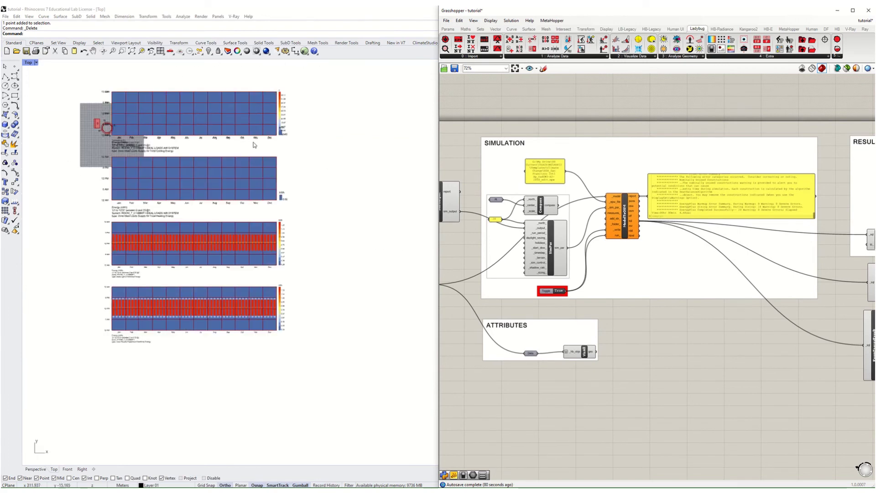
{"action": "scroll", "coordinate": [254, 145], "scroll_direction": "up", "scroll_amount": 3}
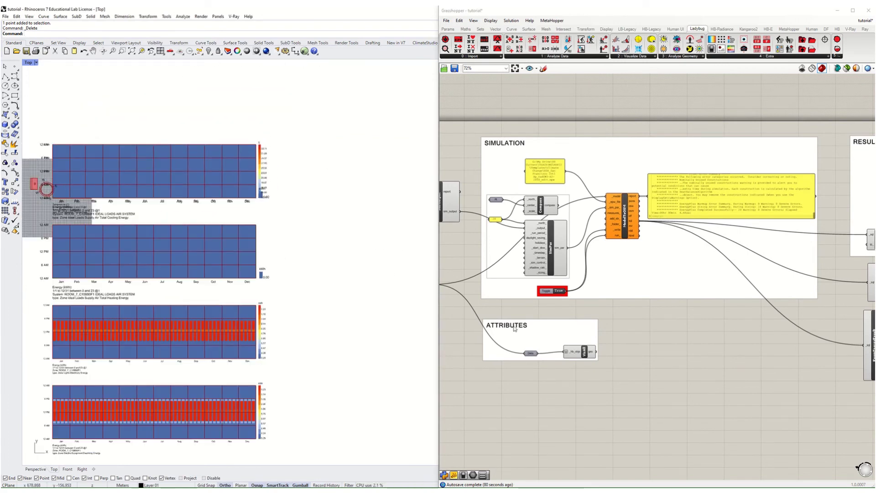
{"action": "double_click", "coordinate": [560, 291]}
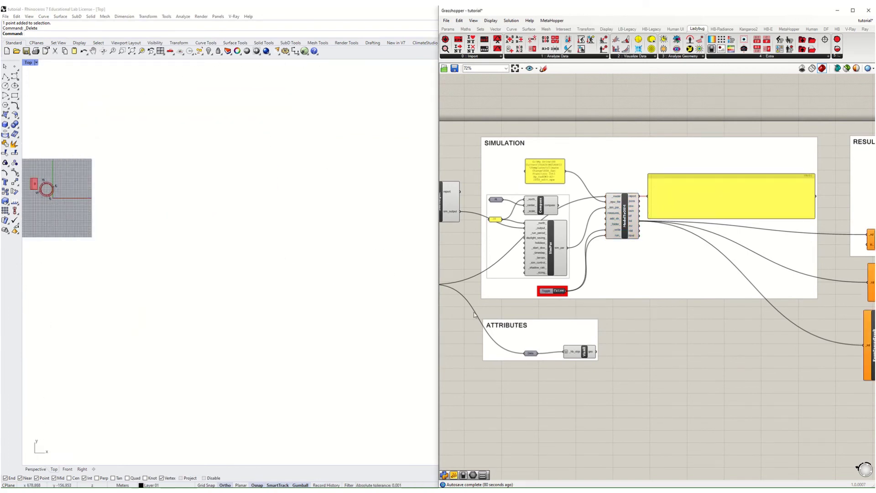
- Wire the 2019::MidriseApartment::Office panel into the room component's _program input in place of the custom program
{"action": "right_click_drag", "start_coordinate": [489, 312], "coordinate": [770, 314]}
{"action": "scroll", "coordinate": [769, 314], "scroll_direction": "down", "scroll_amount": 4}
{"action": "scroll", "coordinate": [729, 325], "scroll_direction": "up", "scroll_amount": 5}
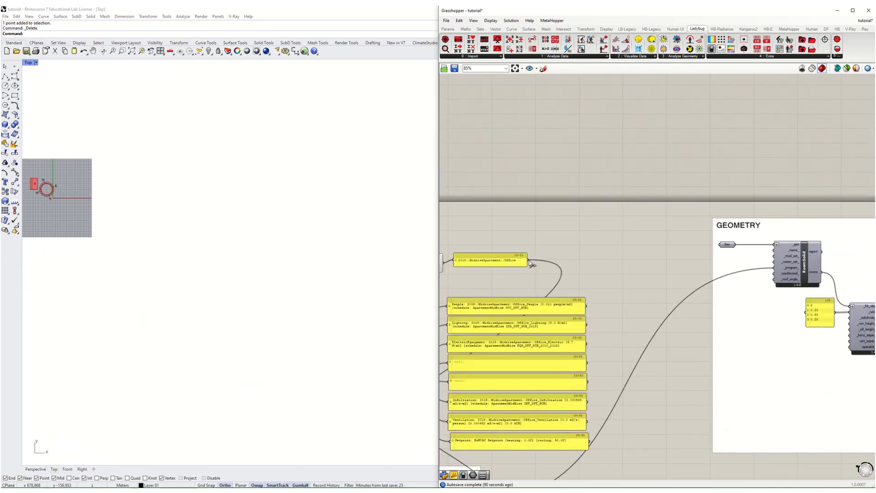
{"action": "left_click_drag", "start_coordinate": [528, 260], "coordinate": [720, 244]}
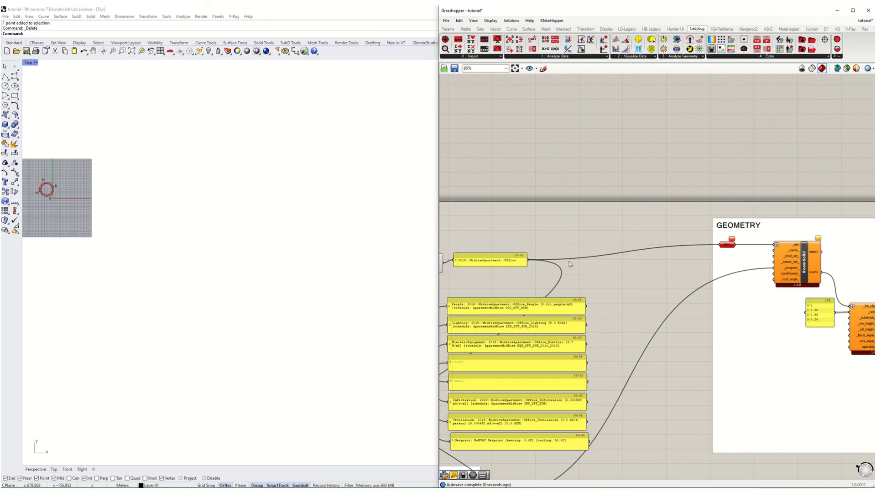
{"action": "left_click_drag", "start_coordinate": [528, 260], "coordinate": [772, 268]}
{"action": "left_click_drag", "start_coordinate": [574, 253], "coordinate": [721, 244], "text": "ctrl"}
- Set the simulation's Boolean toggle to True to rerun the model with the new program
{"action": "right_click_drag", "start_coordinate": [746, 271], "coordinate": [578, 230]}
{"action": "scroll", "coordinate": [520, 230], "scroll_direction": "down", "scroll_amount": 4}
{"action": "right_click_drag", "start_coordinate": [852, 302], "coordinate": [669, 292]}
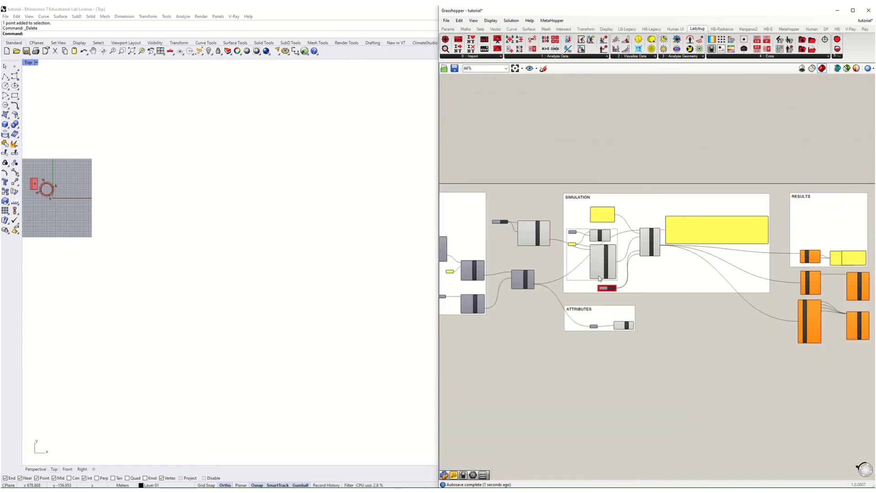
{"action": "scroll", "coordinate": [651, 276], "scroll_direction": "up", "scroll_amount": 3}
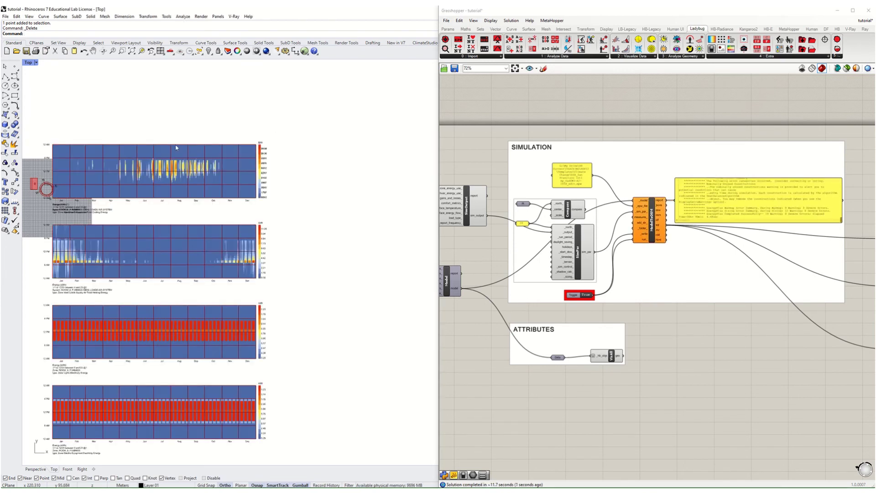
- Examine the hourly cooling and heating energy plots, comparing their seasonal patterns and legends
{"action": "scroll", "coordinate": [183, 146], "scroll_direction": "up", "scroll_amount": 3}
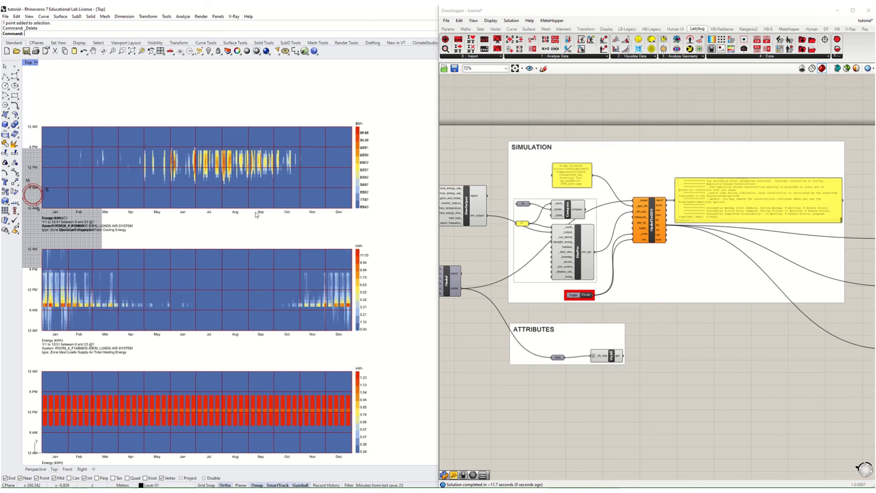
{"action": "scroll", "coordinate": [274, 219], "scroll_direction": "down", "scroll_amount": 3}
{"action": "scroll", "coordinate": [303, 318], "scroll_direction": "up", "scroll_amount": 3}
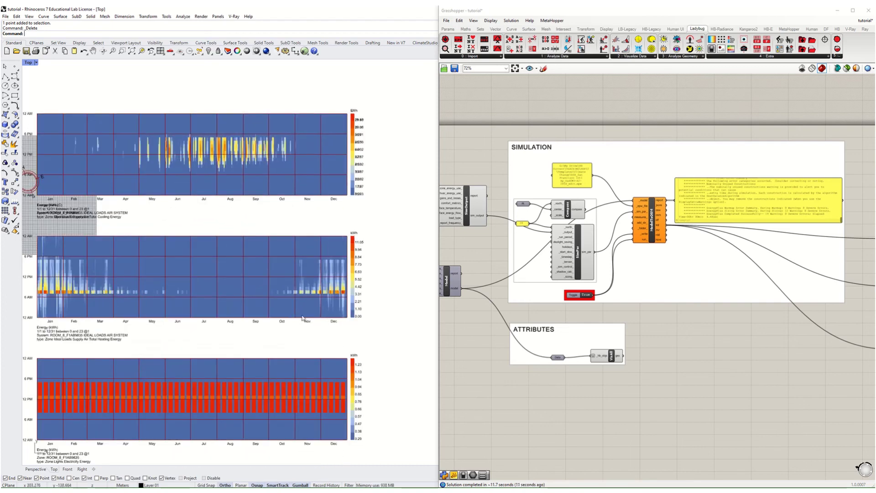
{"action": "scroll", "coordinate": [302, 318], "scroll_direction": "up", "scroll_amount": 4}
{"action": "right_click_drag", "start_coordinate": [338, 299], "coordinate": [312, 201]}
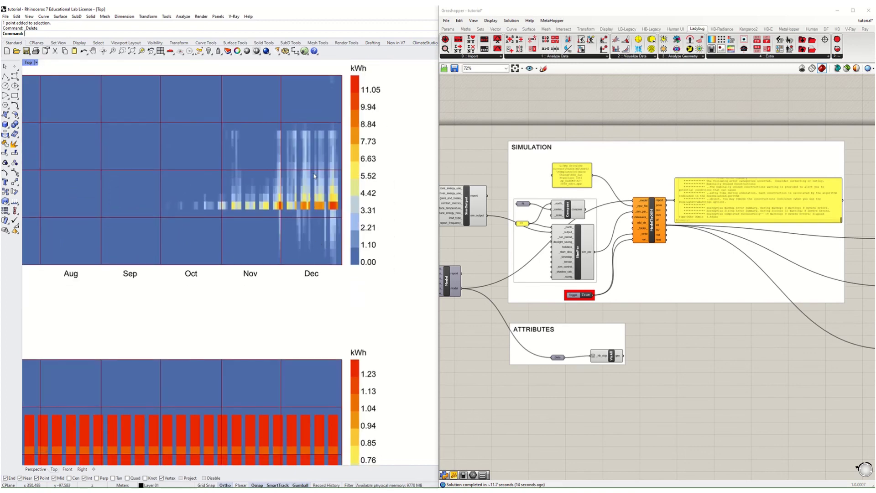
{"action": "scroll", "coordinate": [319, 251], "scroll_direction": "down", "scroll_amount": 6}
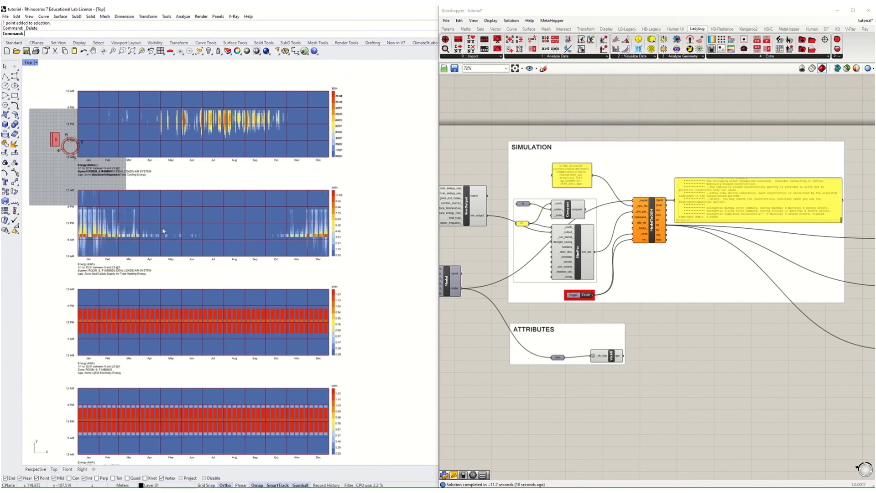
- Place a point object in Rhino's Top view just right of the overlapping hourly plots
{"action": "right_click_drag", "start_coordinate": [671, 314], "coordinate": [413, 264]}
{"action": "scroll", "coordinate": [725, 185], "scroll_direction": "up", "scroll_amount": 4}
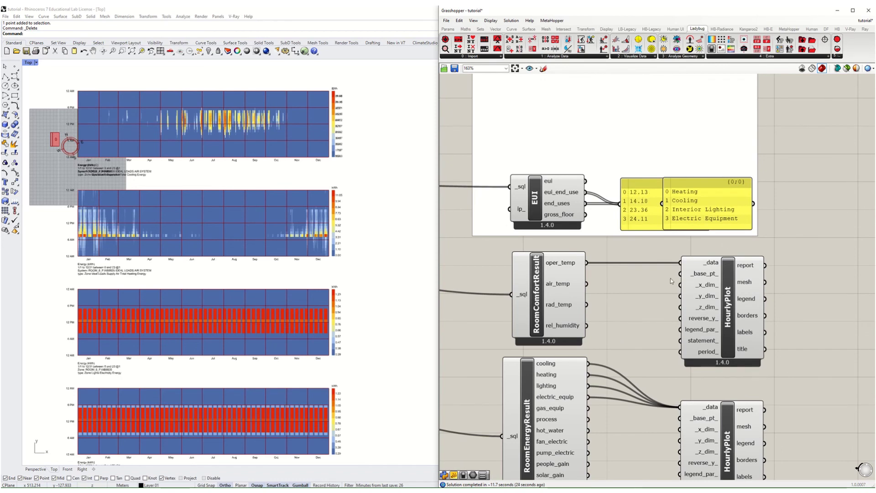
{"action": "right_click_drag", "start_coordinate": [649, 285], "coordinate": [674, 226]}
{"action": "scroll", "coordinate": [674, 226], "scroll_direction": "down", "scroll_amount": 1}
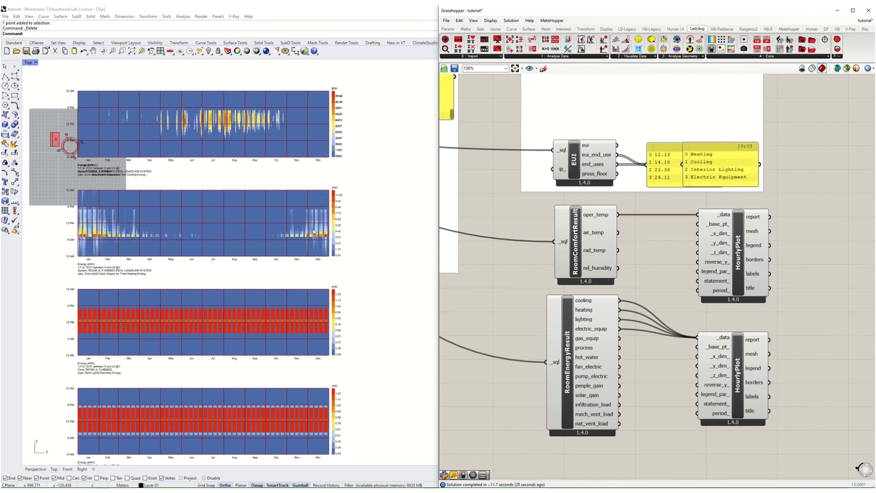
{"action": "left_click", "coordinate": [14, 66]}
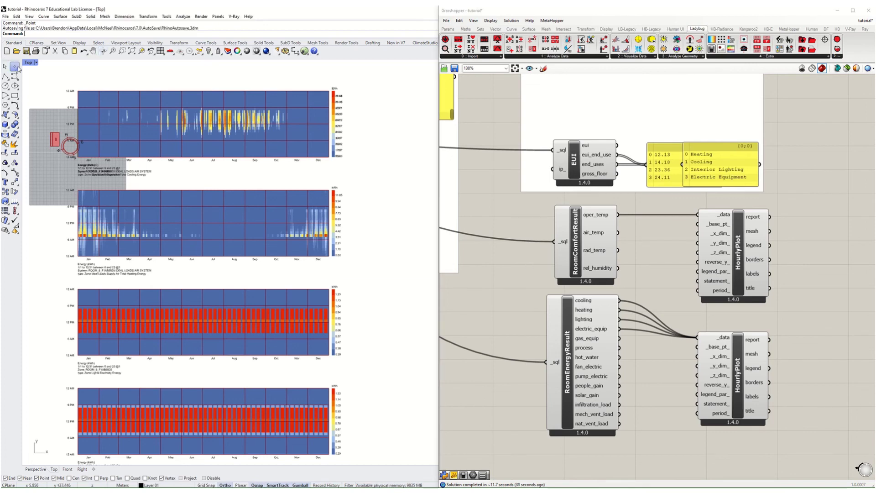
{"action": "left_click", "coordinate": [377, 158]}
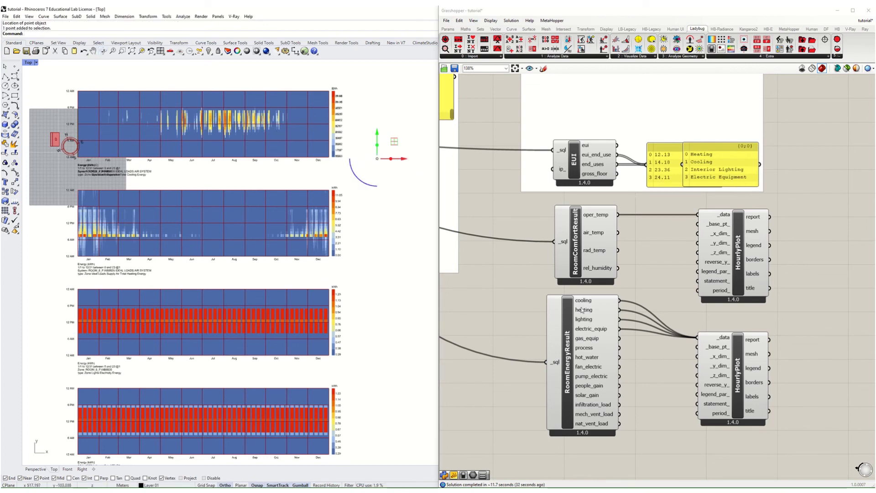
- Add a Point parameter referencing the Rhino point and connect it to the energy HourlyPlot's _base_pt_ input
{"action": "double_click", "coordinate": [659, 364]}
{"action": "type", "text": "pt"}
{"action": "key", "text": "Return"}
{"action": "right_click", "coordinate": [660, 365]}
{"action": "left_click", "coordinate": [681, 433]}
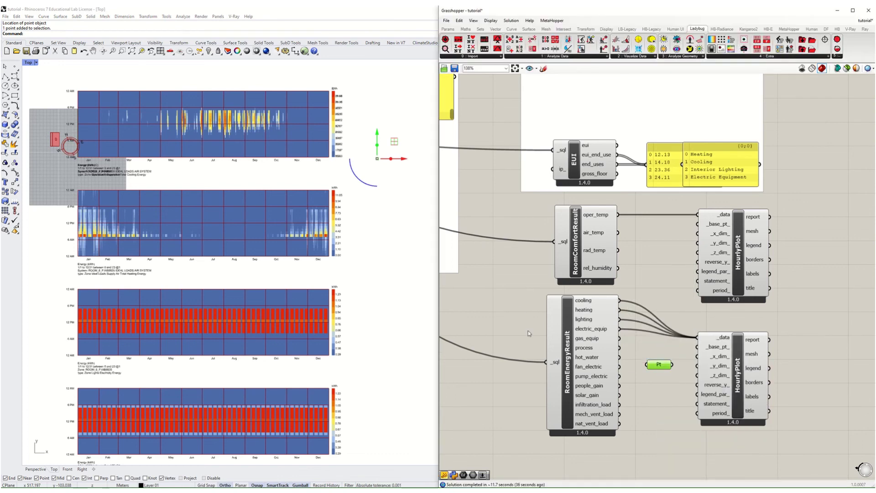
{"action": "left_click_drag", "start_coordinate": [672, 364], "coordinate": [697, 347]}
- Examine the hourly operative temperature plot month by month against its legend
{"action": "left_click", "coordinate": [224, 234]}
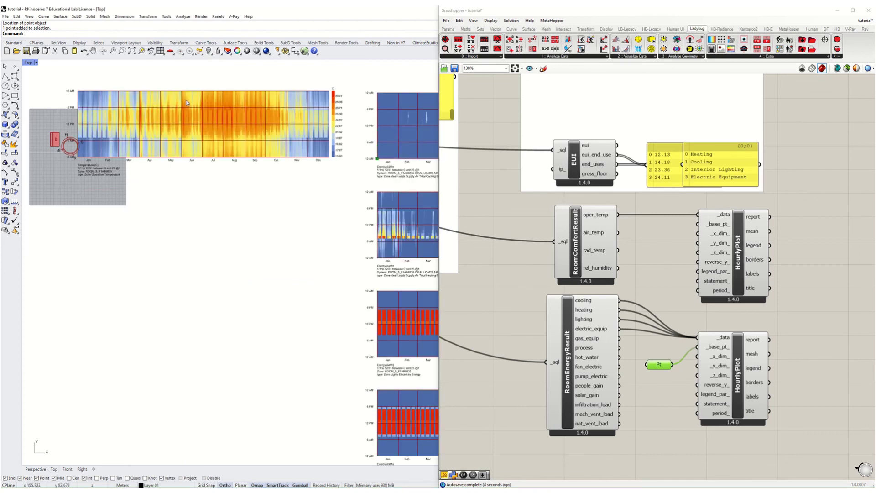
{"action": "scroll", "coordinate": [190, 99], "scroll_direction": "up", "scroll_amount": 5}
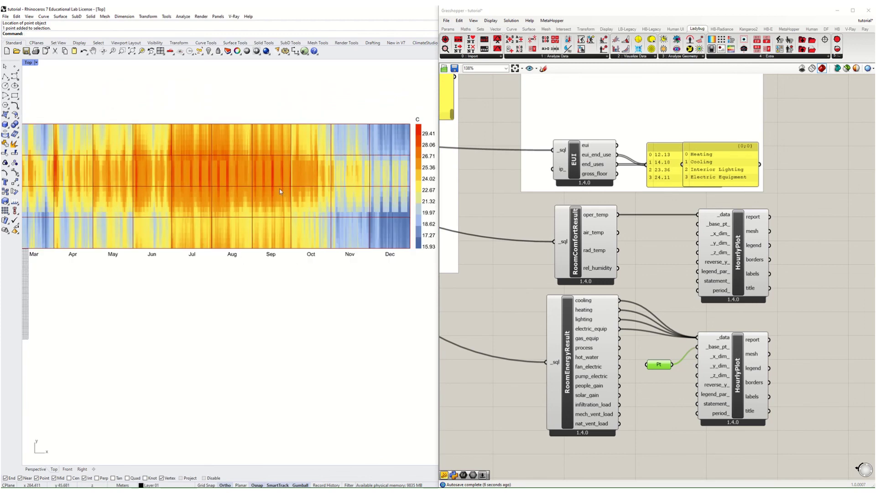
{"action": "scroll", "coordinate": [215, 169], "scroll_direction": "down", "scroll_amount": 1}
{"action": "scroll", "coordinate": [214, 169], "scroll_direction": "up", "scroll_amount": 1}
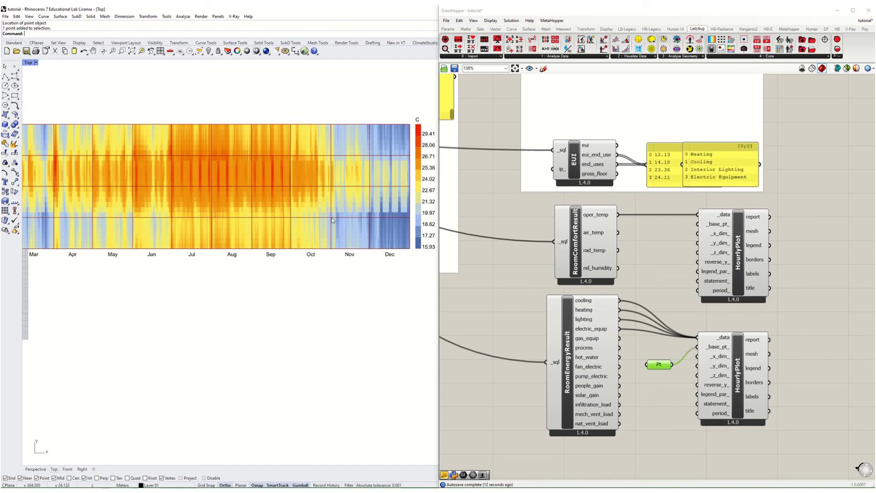
{"action": "scroll", "coordinate": [245, 175], "scroll_direction": "up", "scroll_amount": 3}
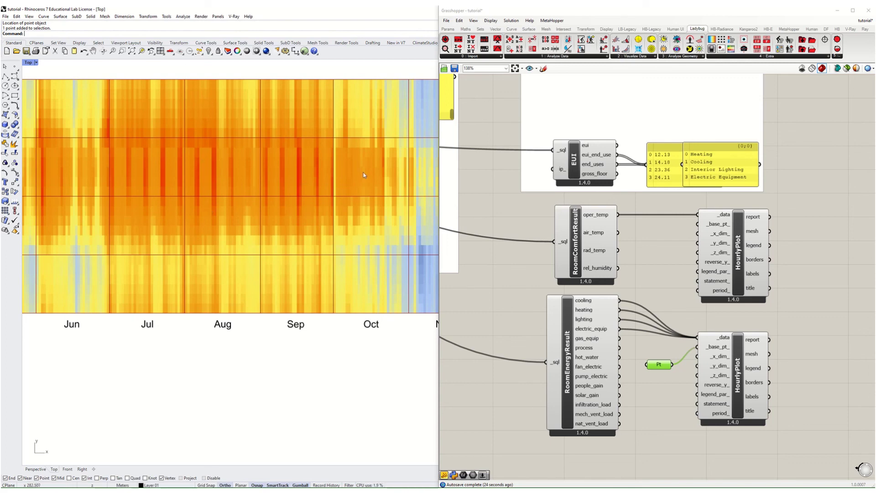
{"action": "right_click_drag", "start_coordinate": [358, 175], "coordinate": [150, 182]}
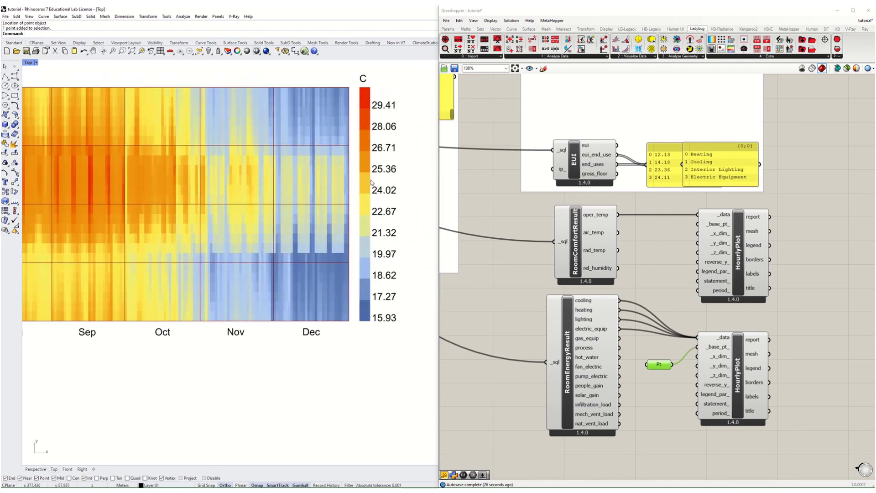
{"action": "right_click_drag", "start_coordinate": [219, 194], "coordinate": [483, 196]}
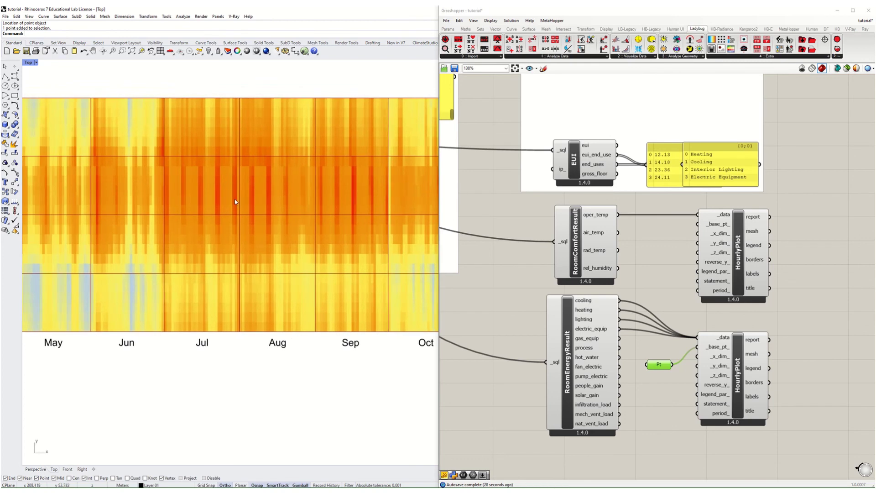
{"action": "scroll", "coordinate": [279, 222], "scroll_direction": "down", "scroll_amount": 4}
{"action": "scroll", "coordinate": [272, 208], "scroll_direction": "up", "scroll_amount": 2}
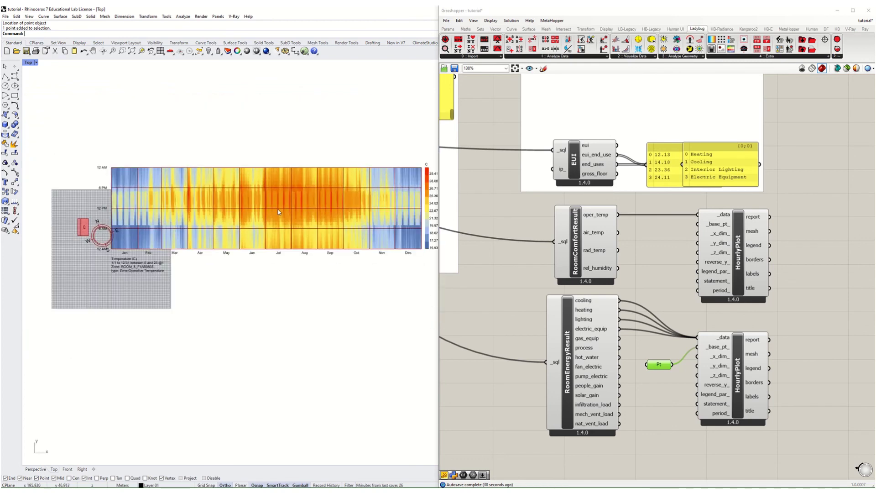
{"action": "right_click_drag", "start_coordinate": [352, 212], "coordinate": [315, 210]}
- Return to the geometry and simulation components on the Grasshopper canvas
{"action": "right_click_drag", "start_coordinate": [514, 266], "coordinate": [566, 261]}
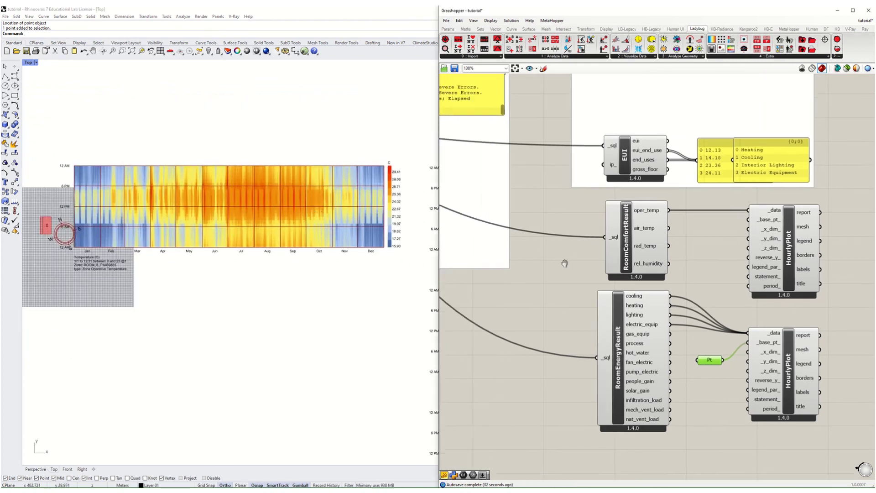
{"action": "left_click", "coordinate": [576, 264]}
{"action": "scroll", "coordinate": [571, 263], "scroll_direction": "down", "scroll_amount": 5}
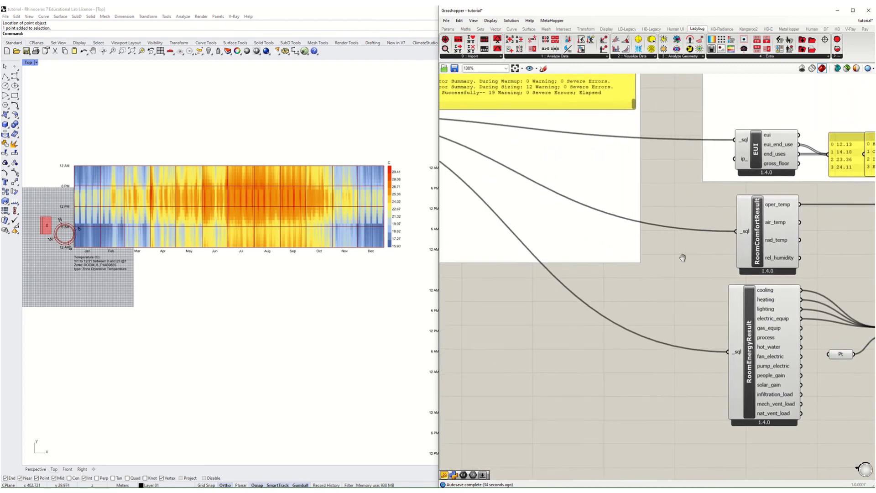
{"action": "right_click_drag", "start_coordinate": [540, 257], "coordinate": [795, 276]}
{"action": "scroll", "coordinate": [795, 276], "scroll_direction": "down", "scroll_amount": 4}
{"action": "right_click_drag", "start_coordinate": [560, 279], "coordinate": [607, 236]}
{"action": "scroll", "coordinate": [752, 242], "scroll_direction": "up", "scroll_amount": 4}
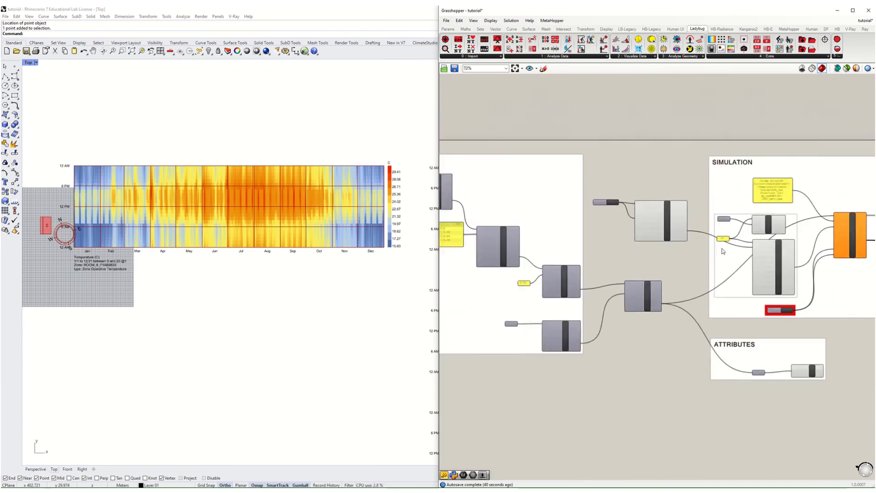